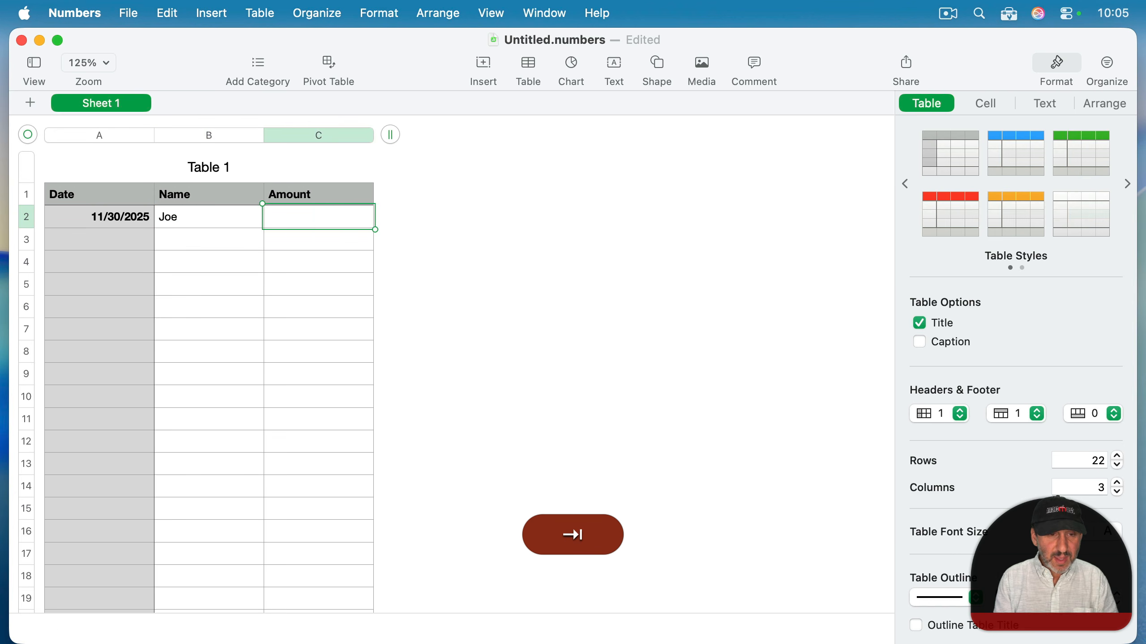
Enter $20 in the Amount column of the first donation row and copy that cell
text($20)
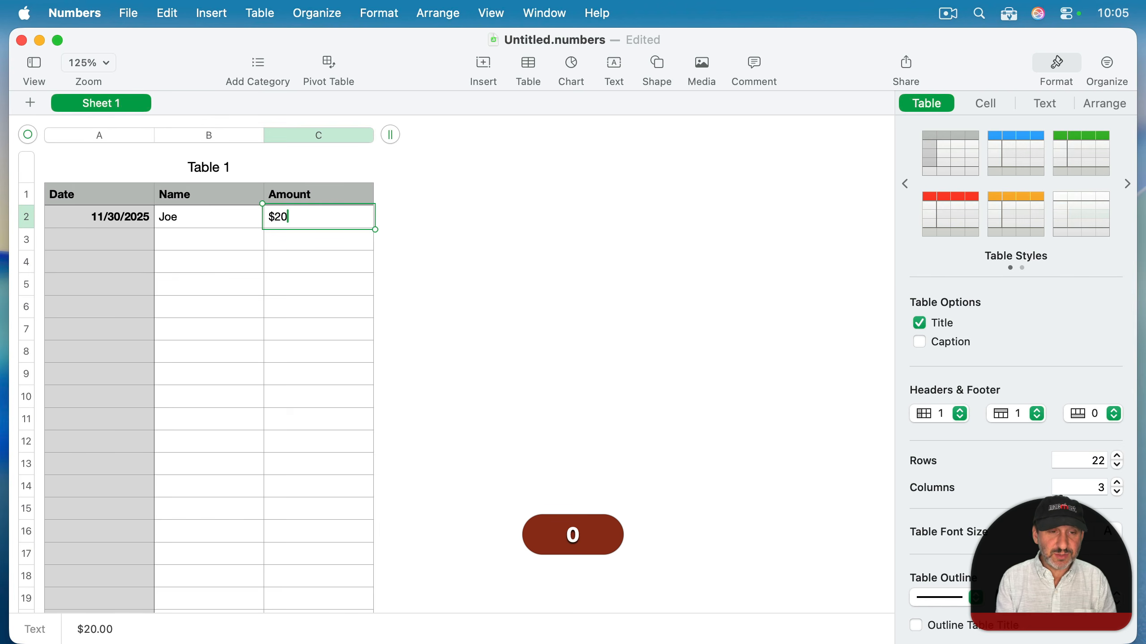
key(Return)
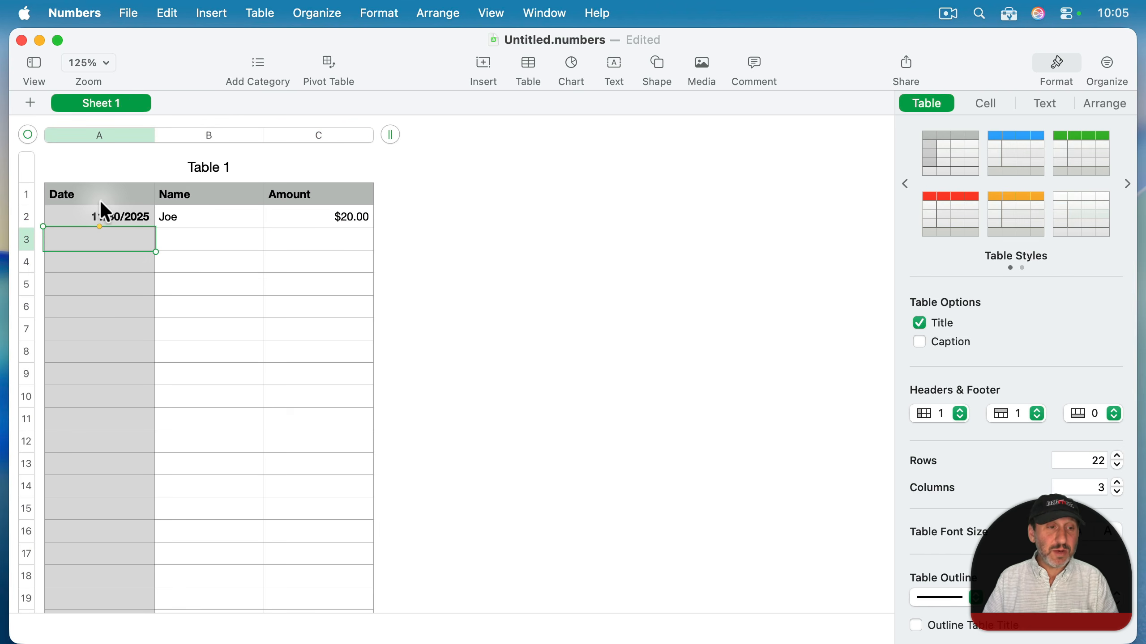
click(316, 217)
key(super+c)
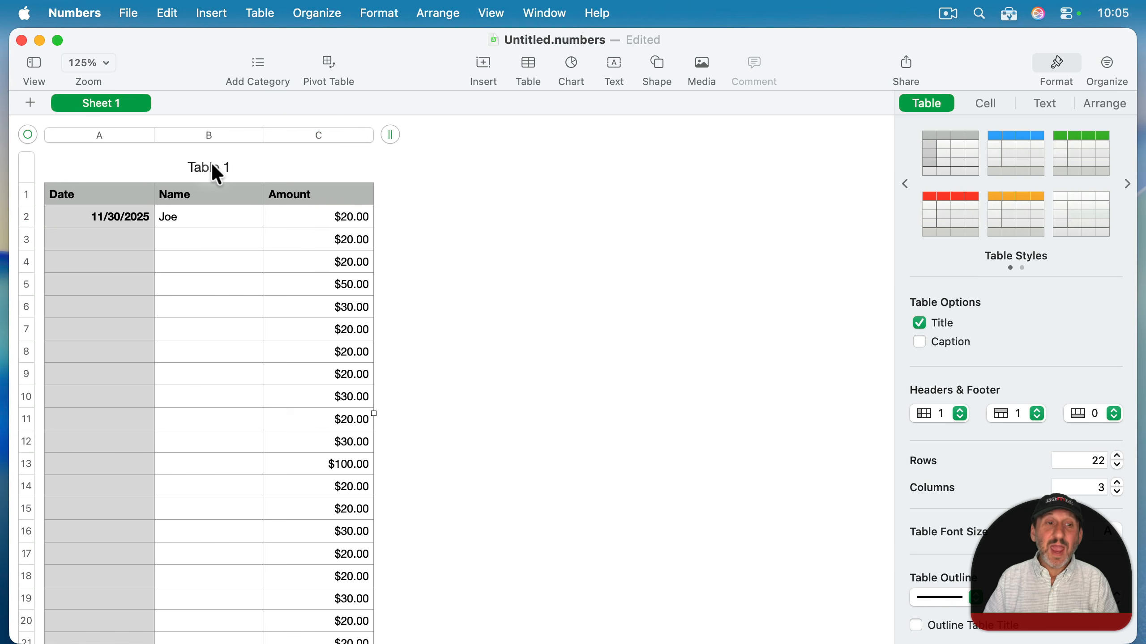
Change the title of the donation table to "Donations"
click(212, 164)
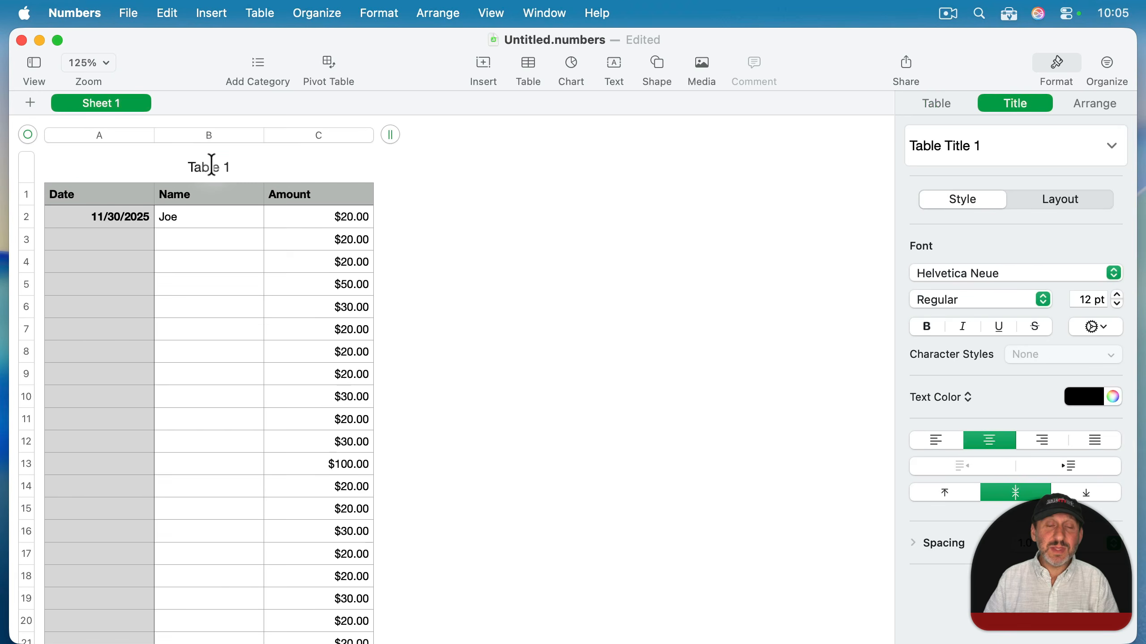
key(super+a)
text(Donatio)
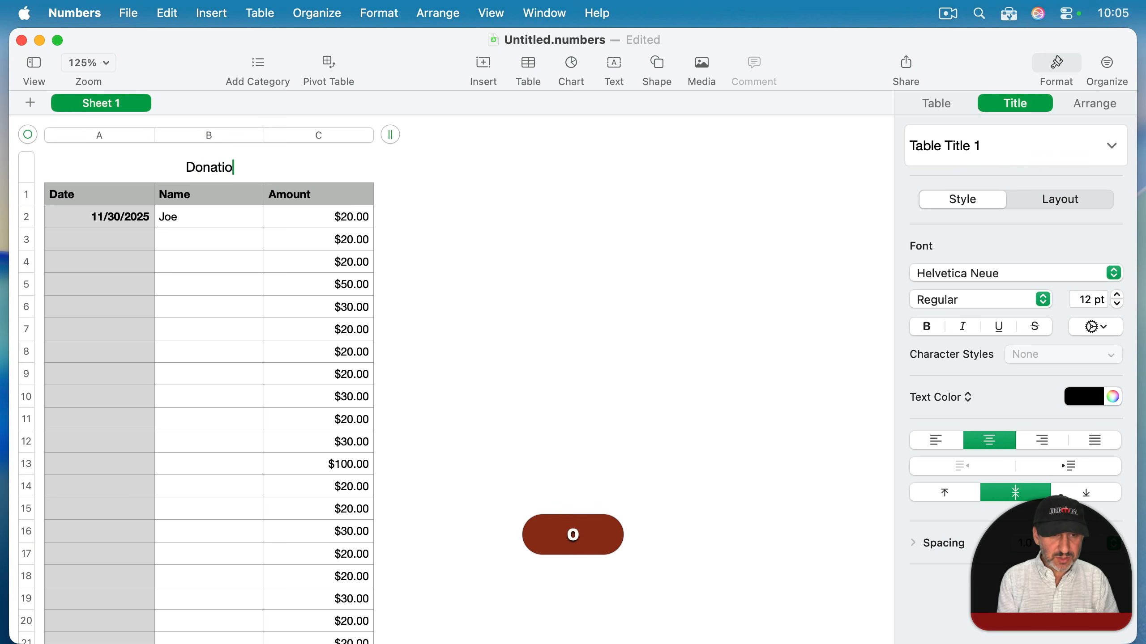
text(ns)
key(Return)
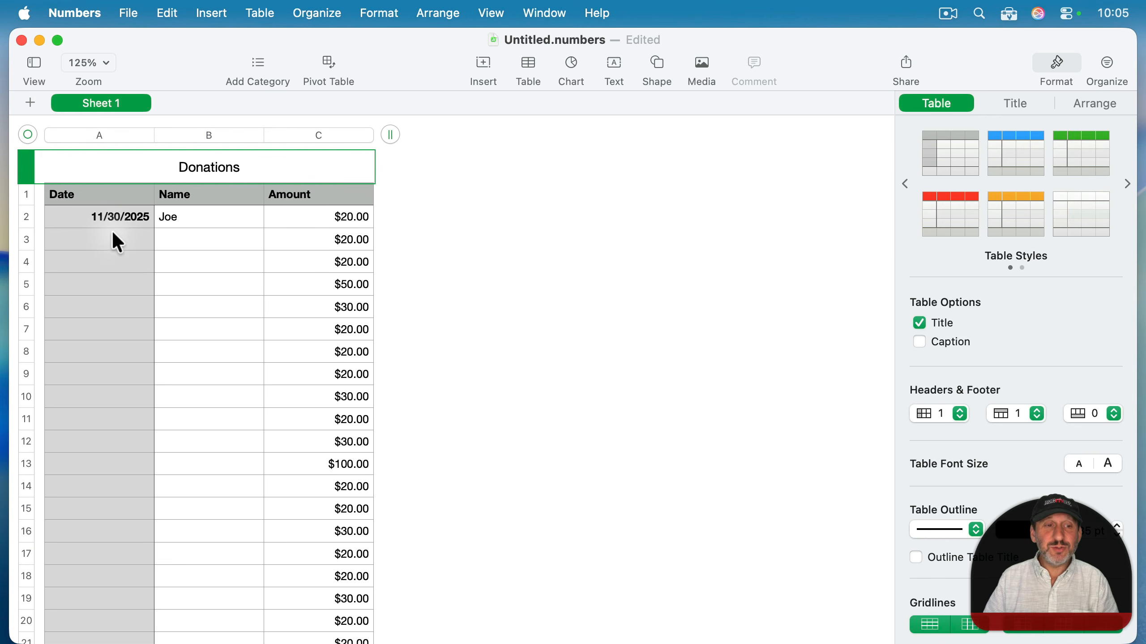
click(261, 285)
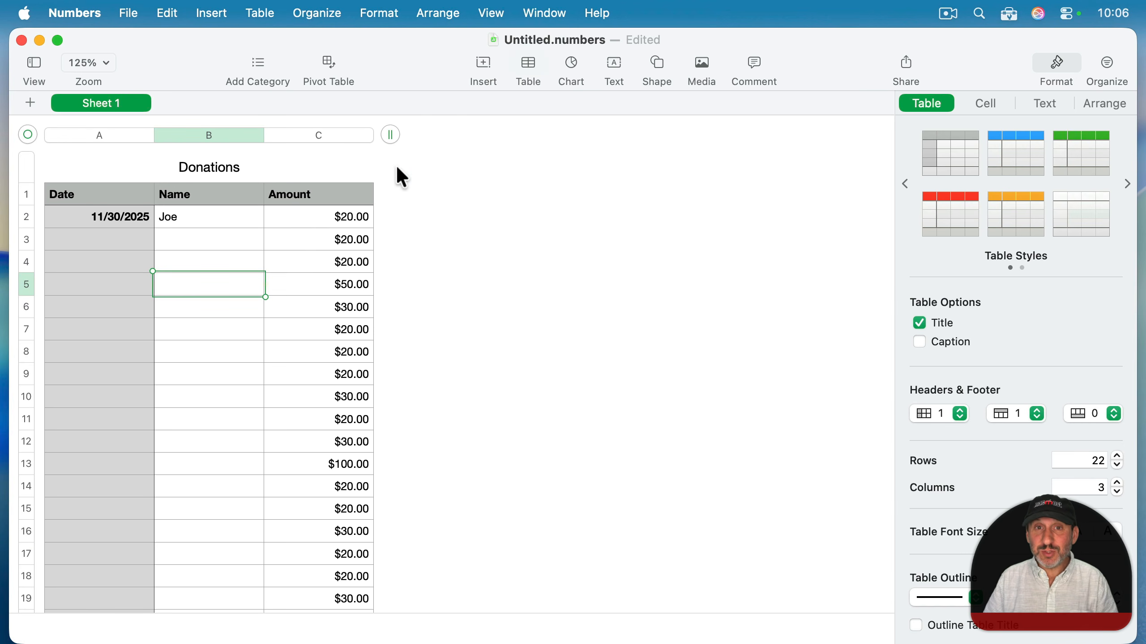
Insert a table with a header column beside the Donations table and set its header rows to 0
click(527, 68)
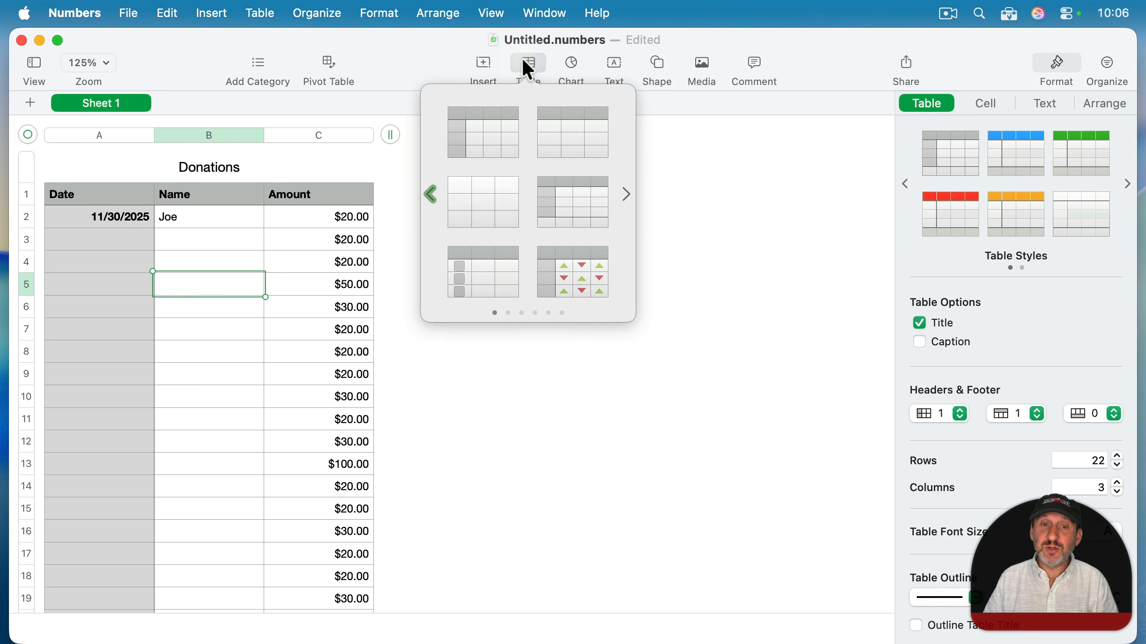
click(486, 136)
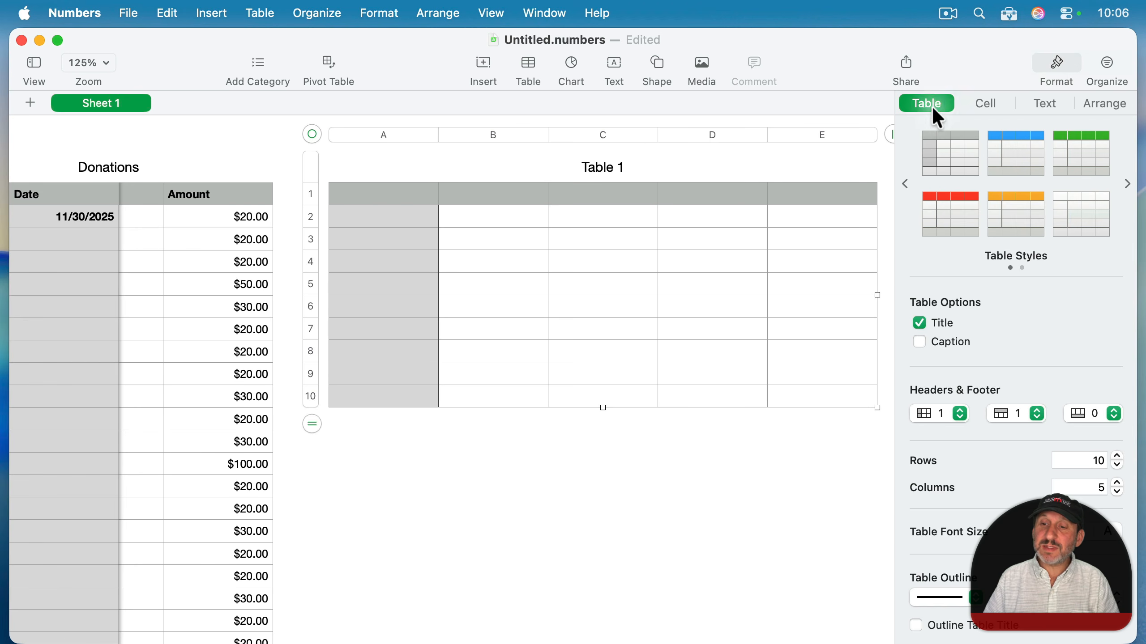
click(1016, 413)
click(1006, 412)
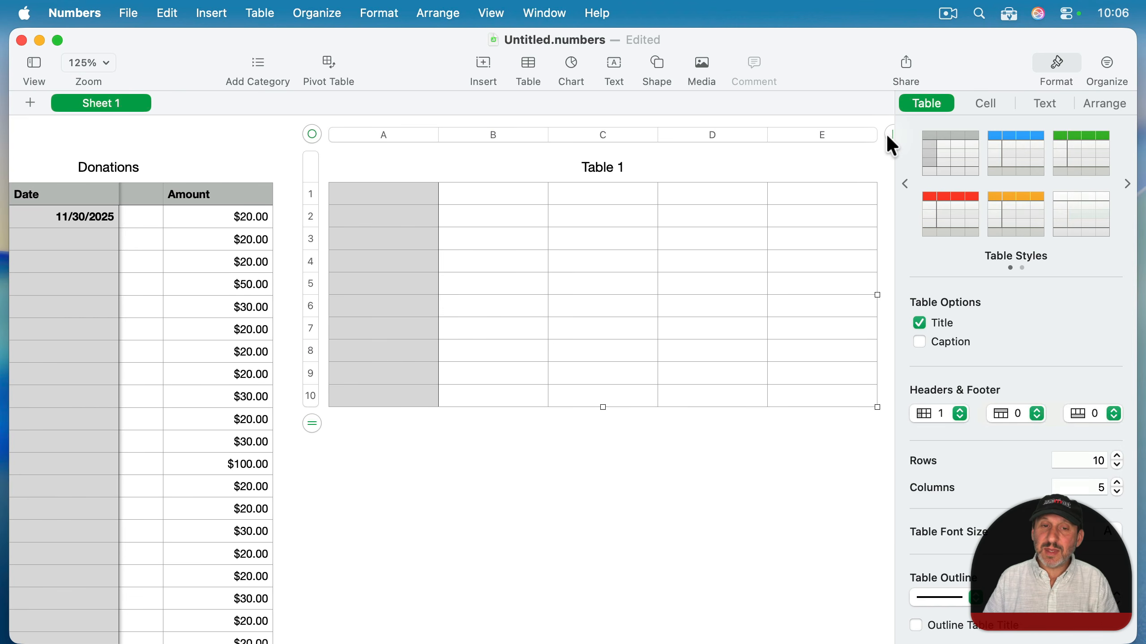
Reduce the new table to two columns and title it "Calculations"
drag(886, 132, 527, 169)
double_click(423, 172)
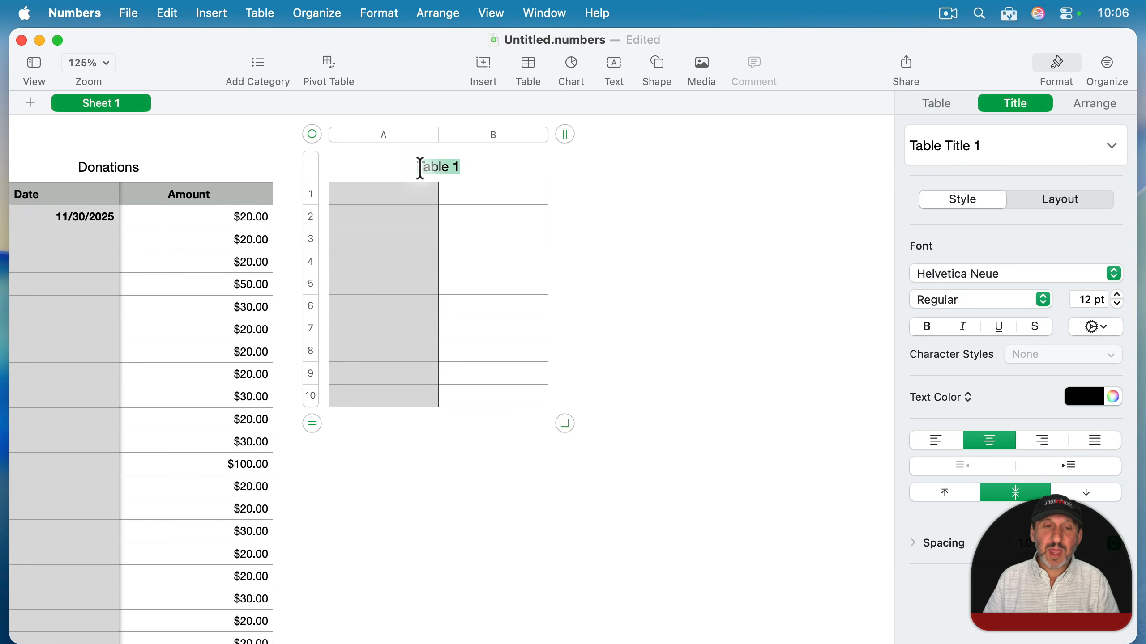
text(Calculations)
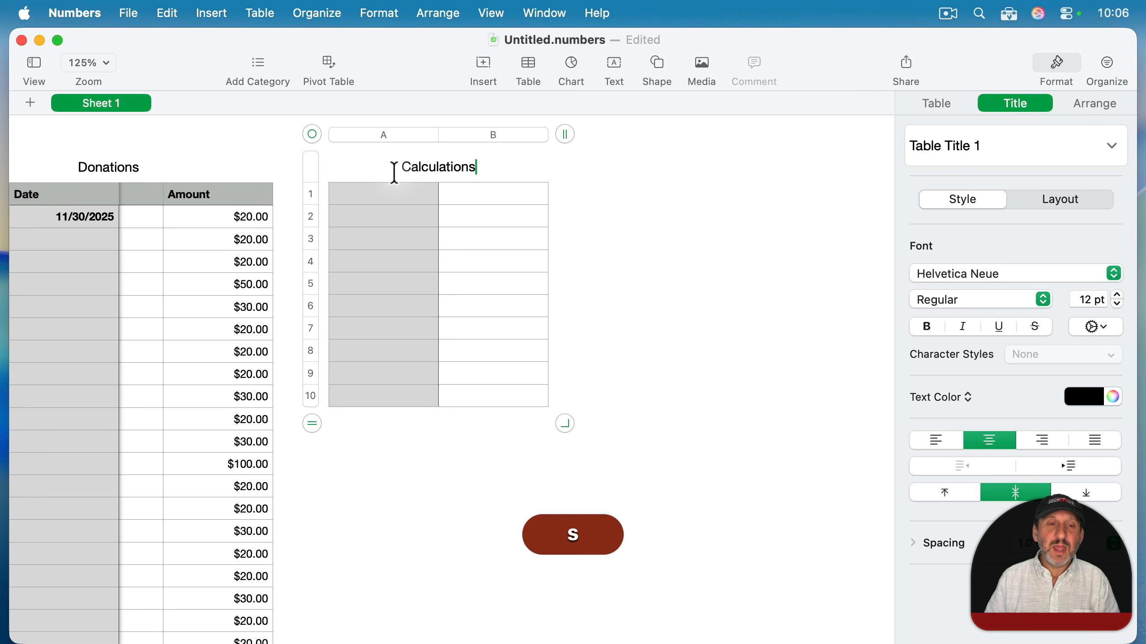
Label the first row of the Calculations table "Goal" and enter $1000 as its value
click(384, 196)
scroll(384, 196, left, 4)
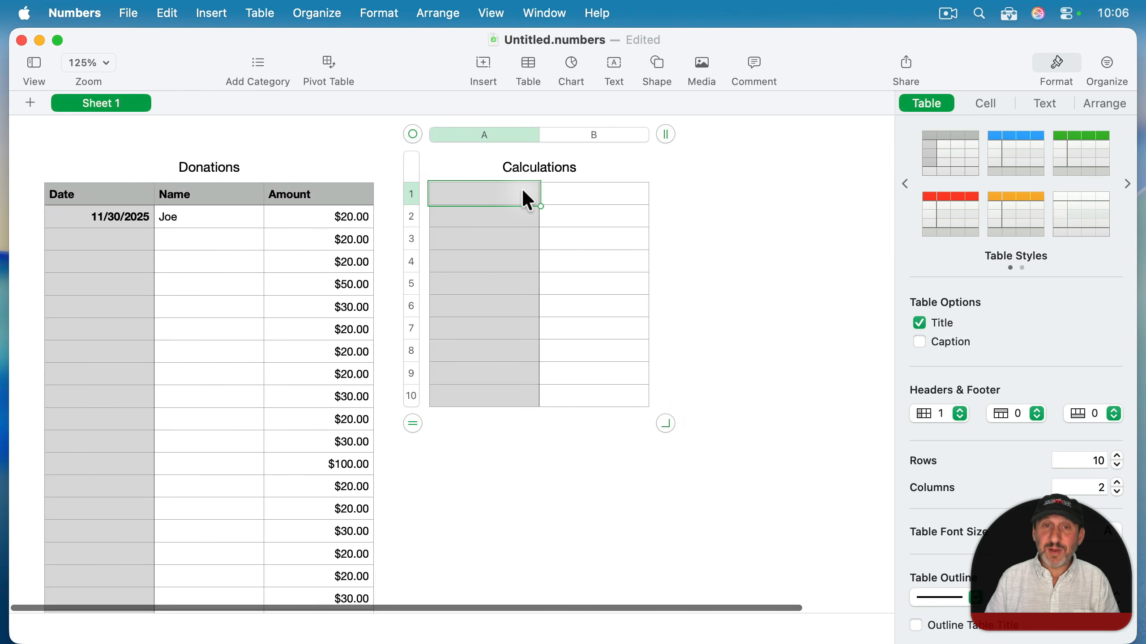
text(Goal)
key(Tab)
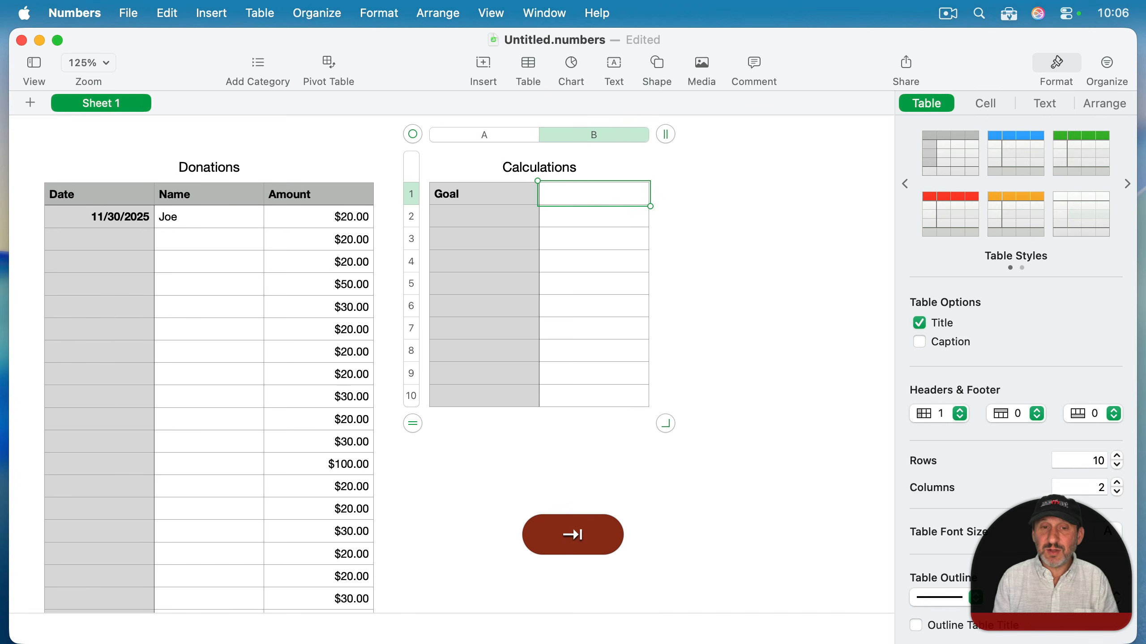
text($1000)
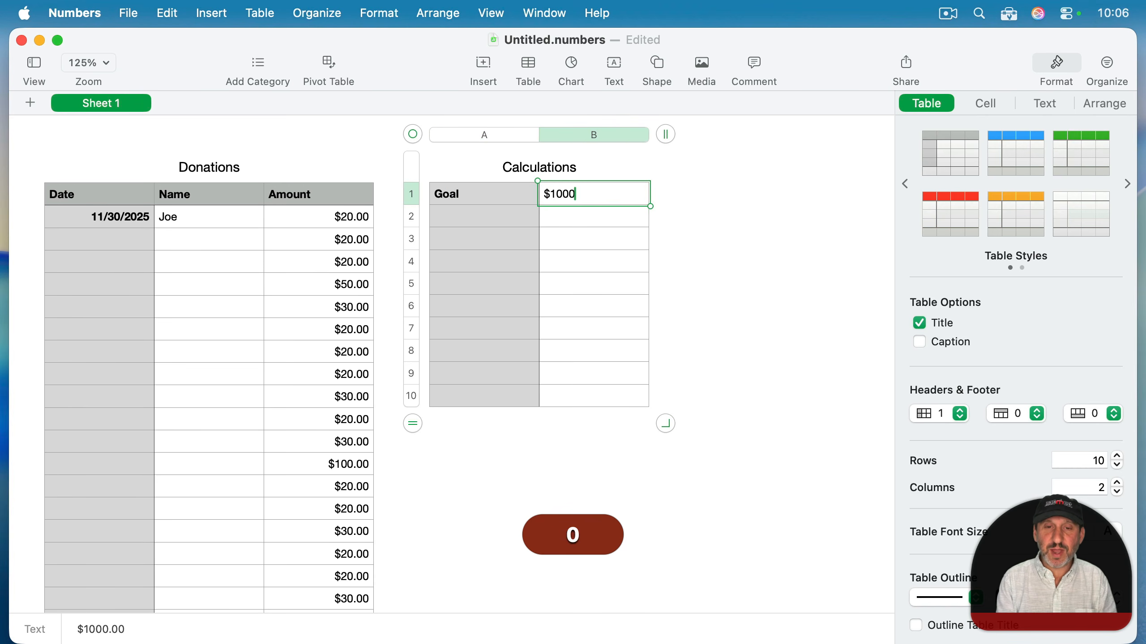
key(Return)
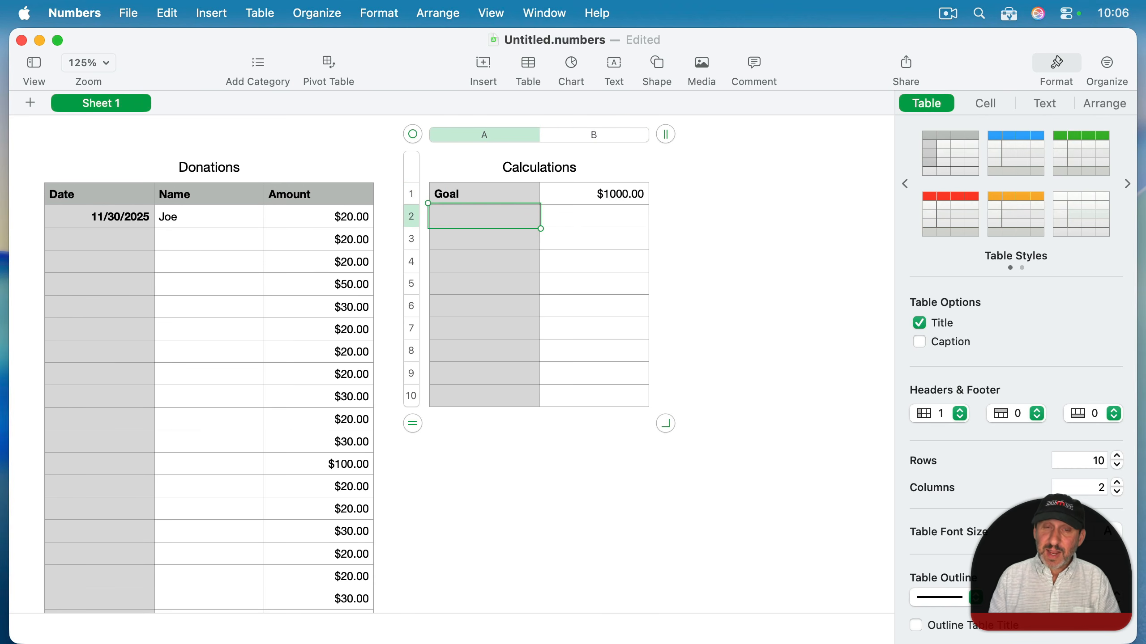
Add a "Total" row to the Calculations table with a SUM formula over column C of the Donations table
text(Total)
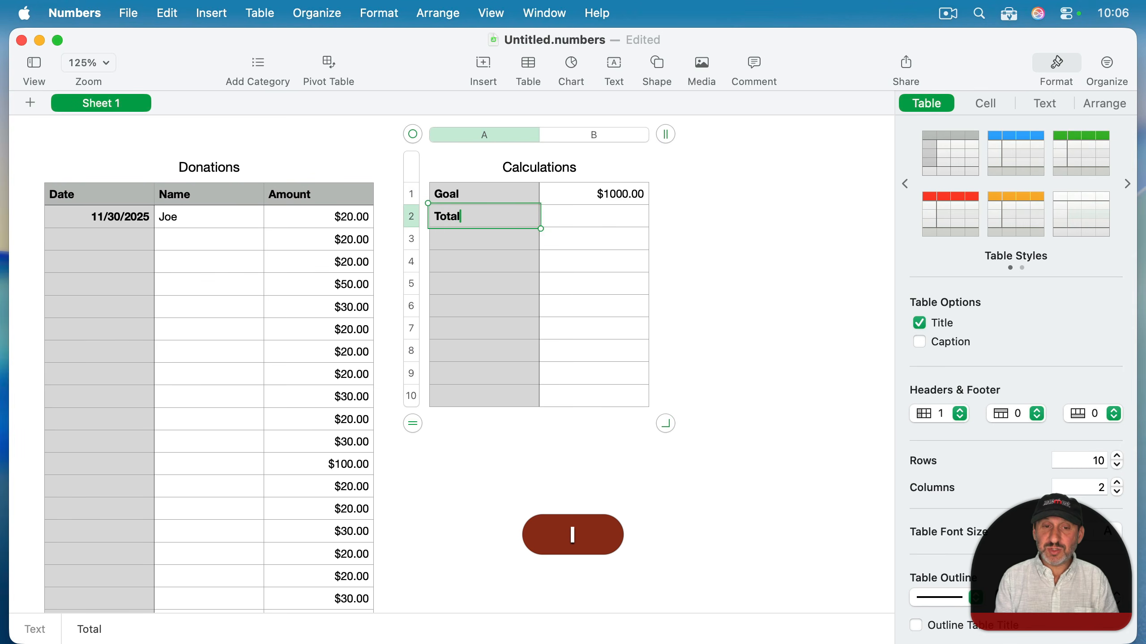
key(Tab)
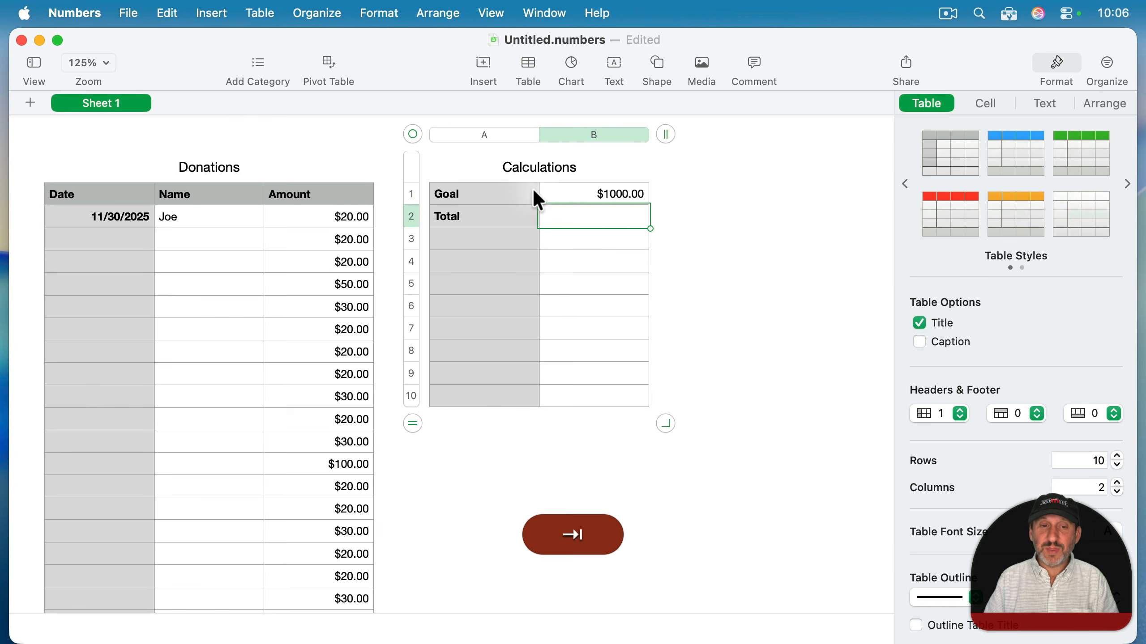
key(equal)
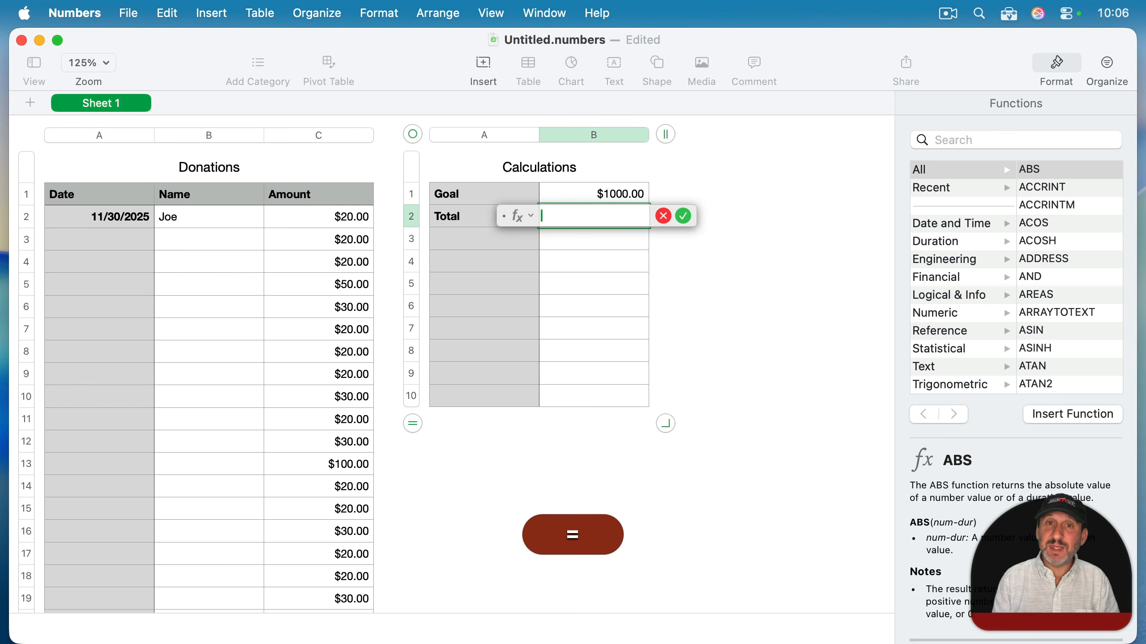
text(SUM)
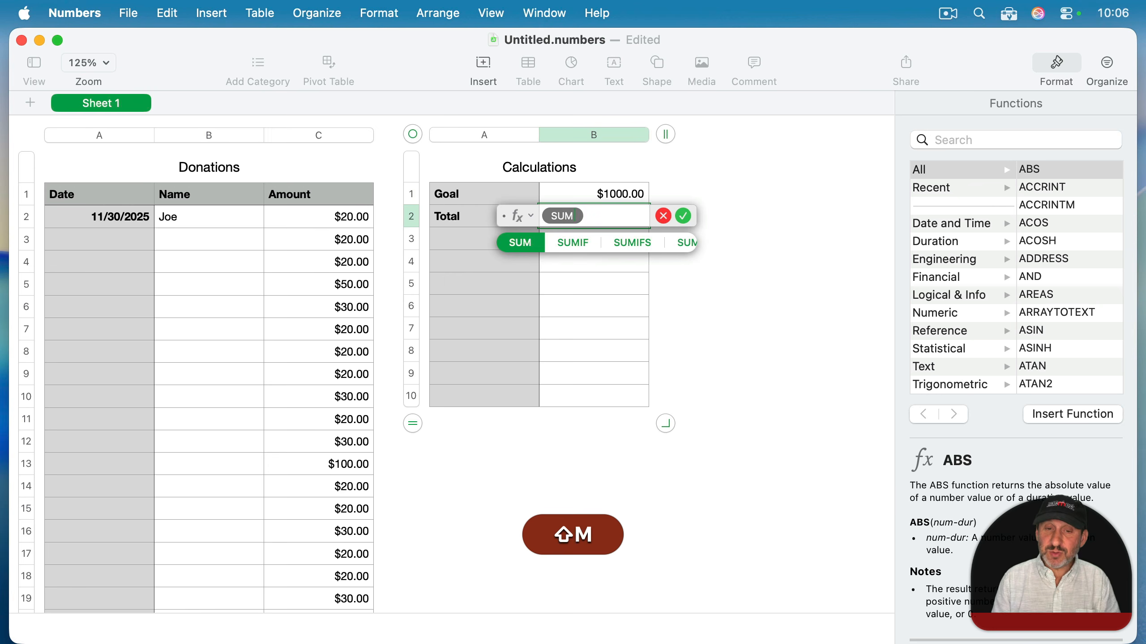
key(Return)
text(()
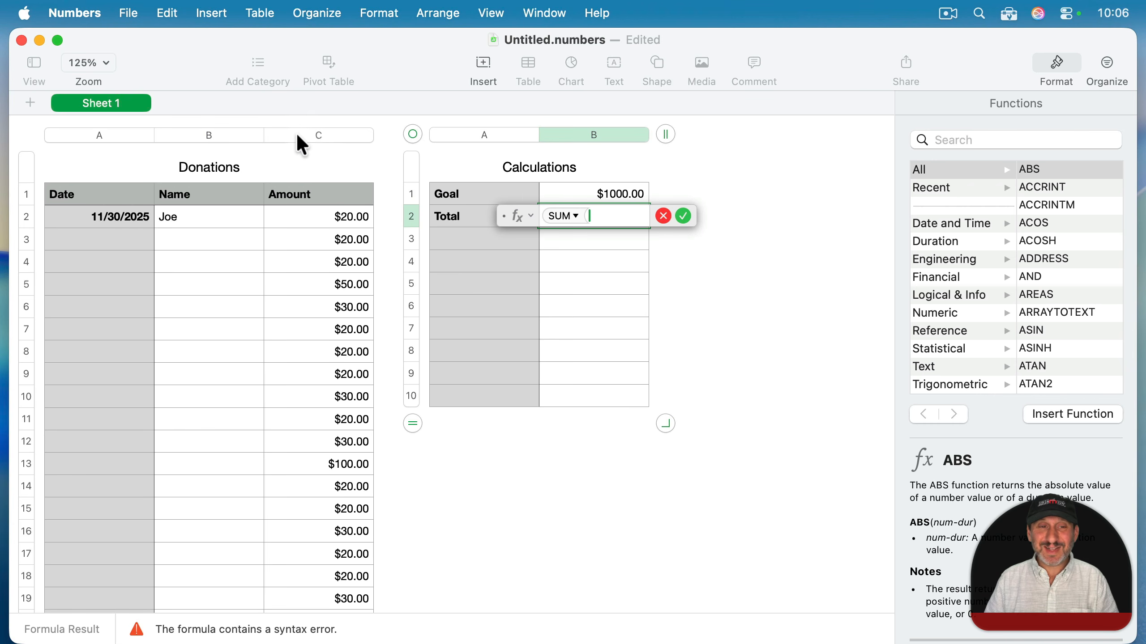
click(317, 134)
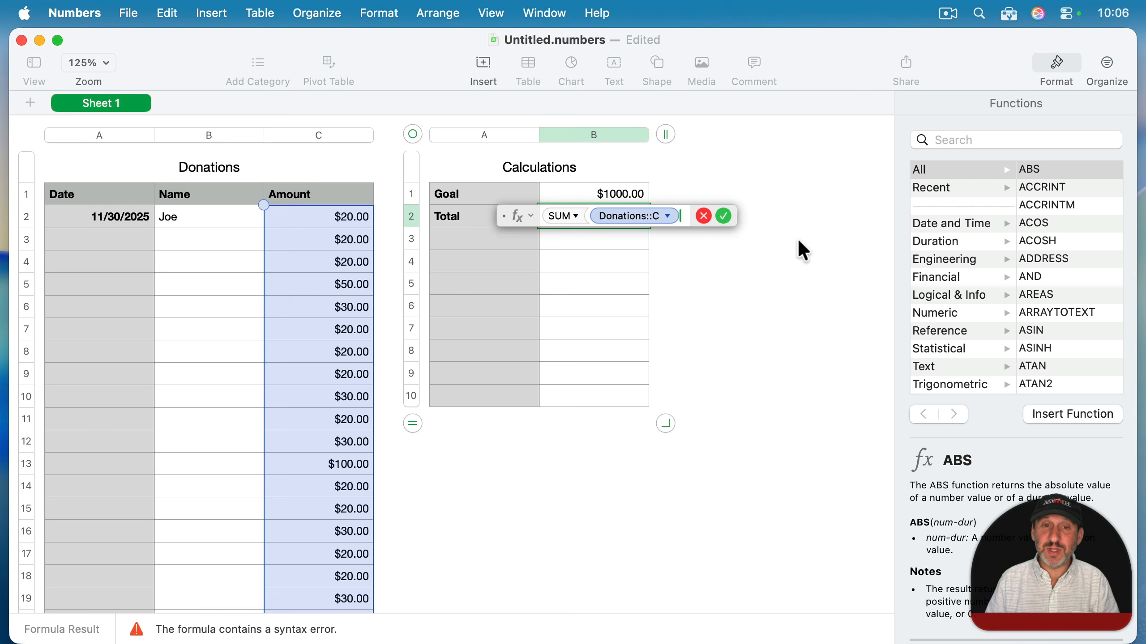
text())
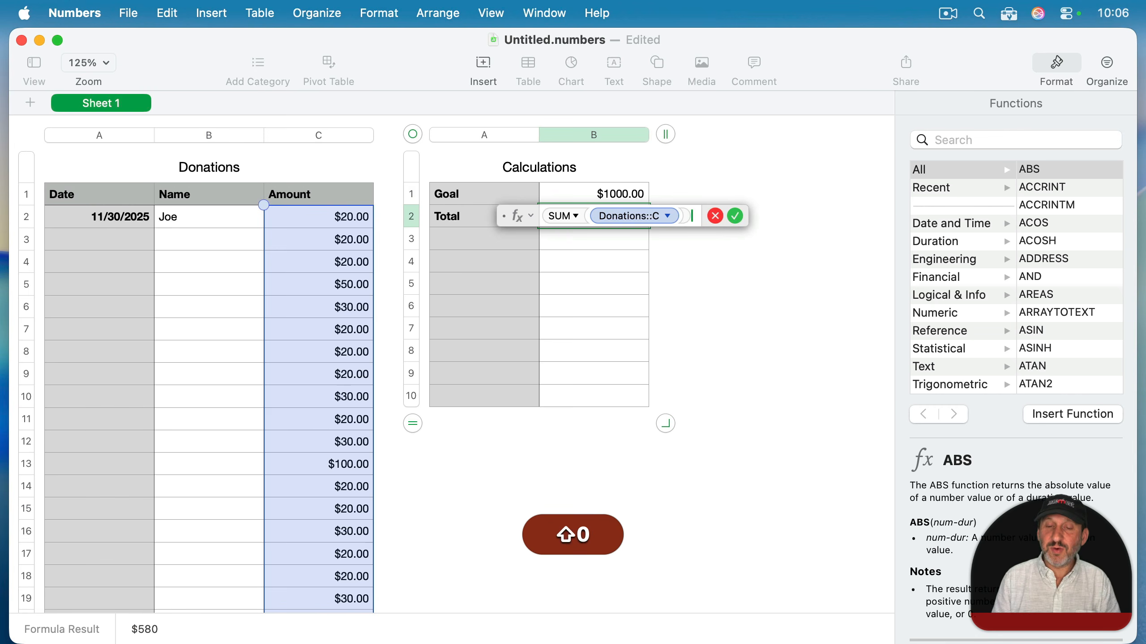
key(Return)
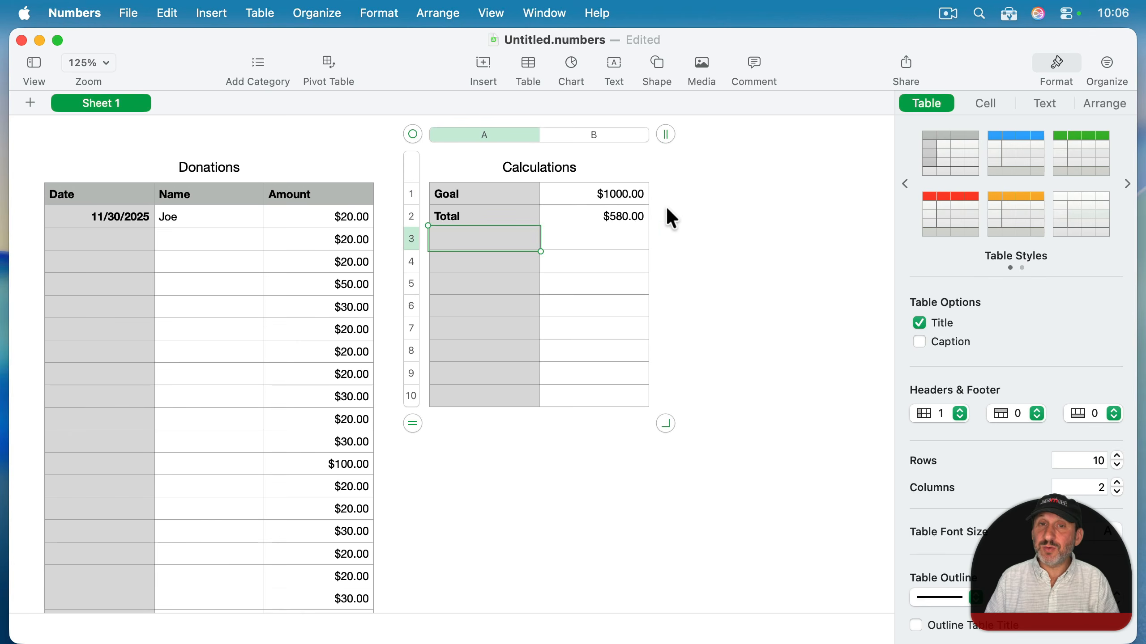
Add a "Remainder" row computed as B1 − B2 and trim the Calculations table to three rows
text(Re)
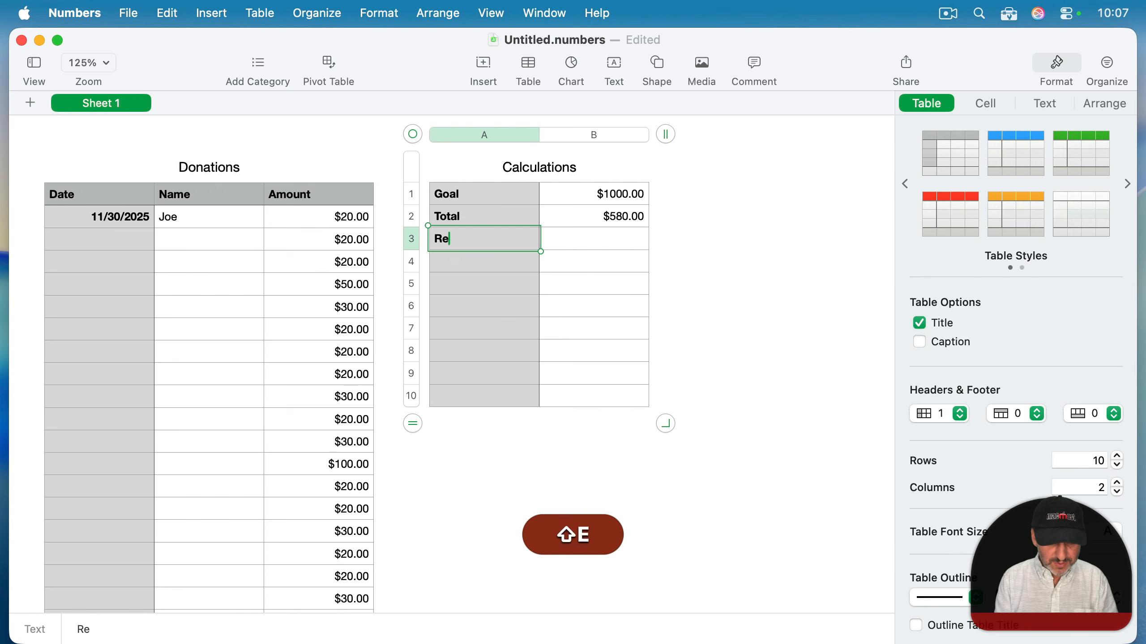
text(mainder)
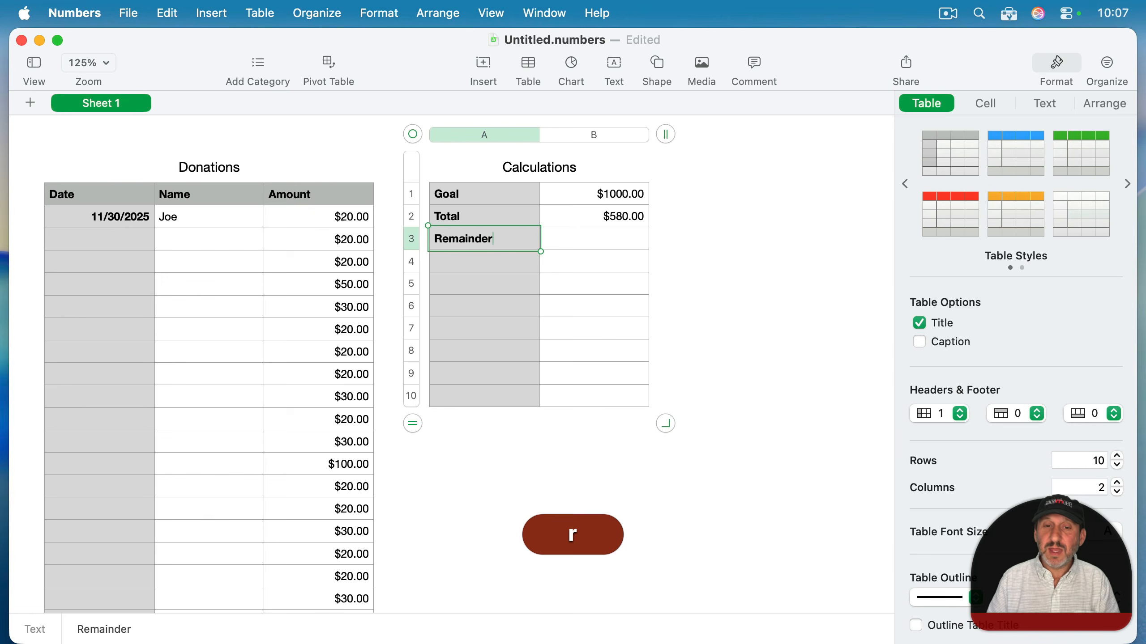
key(Tab)
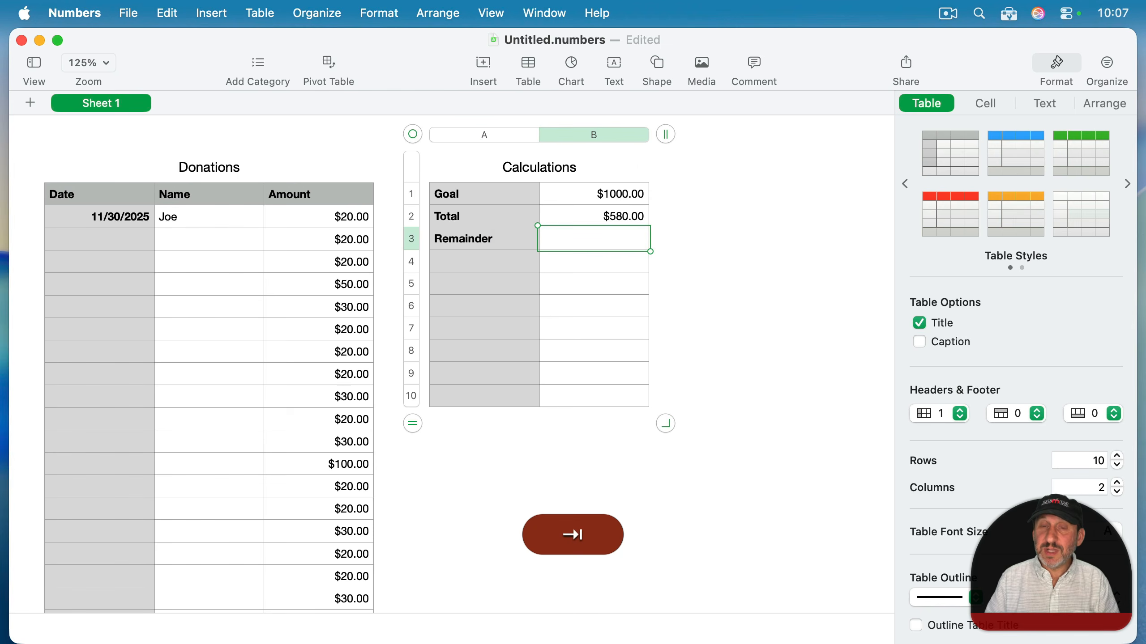
text(=)
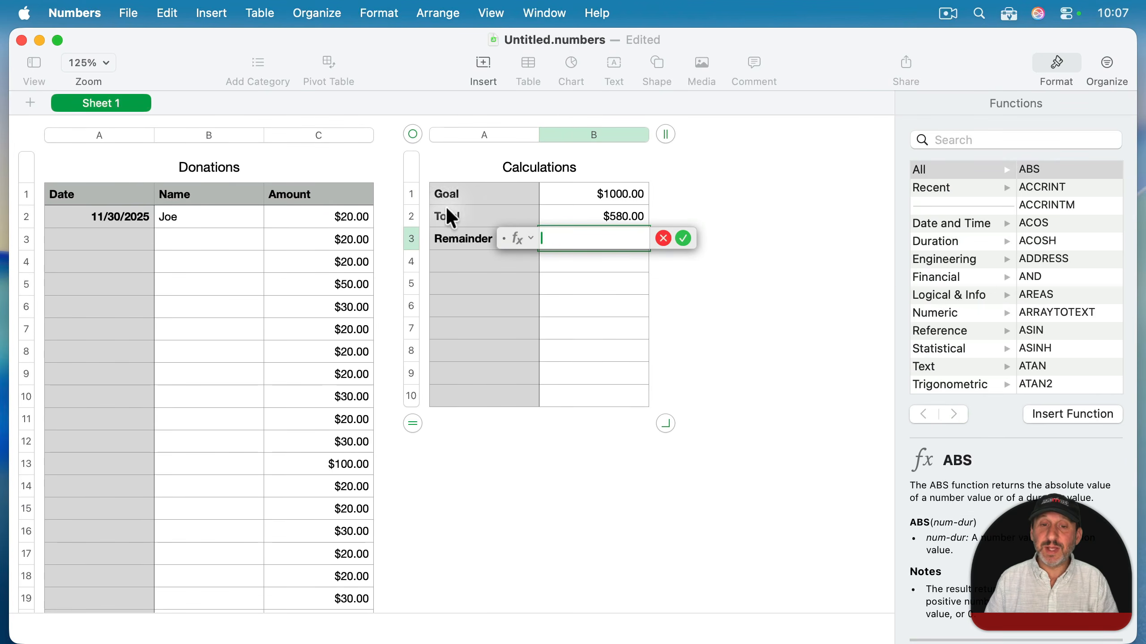
click(630, 194)
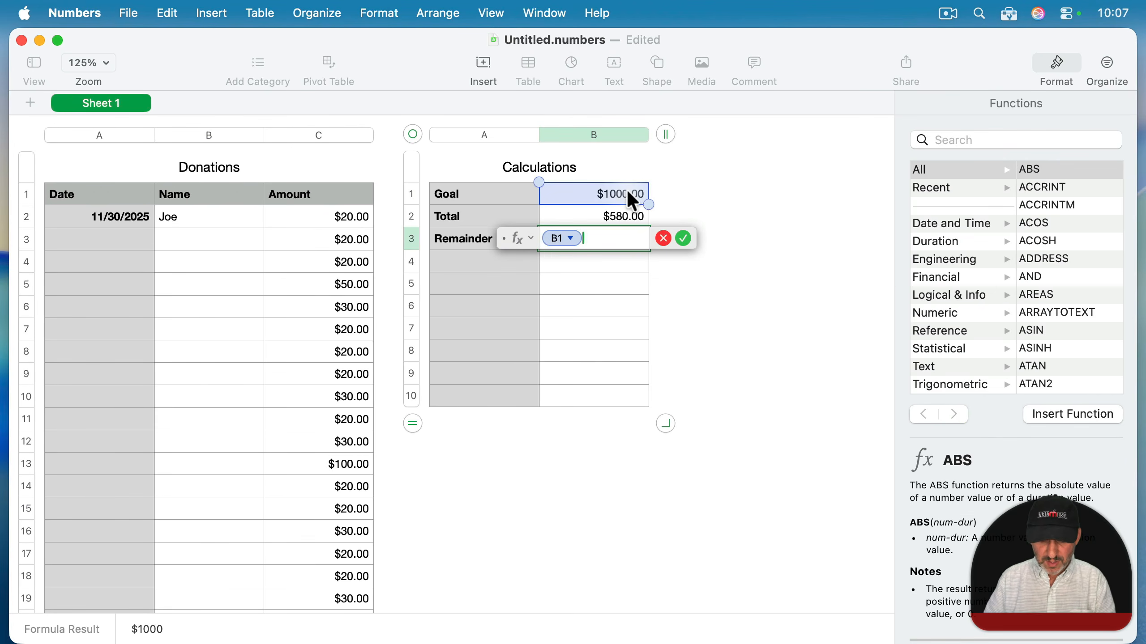
text(-)
click(609, 215)
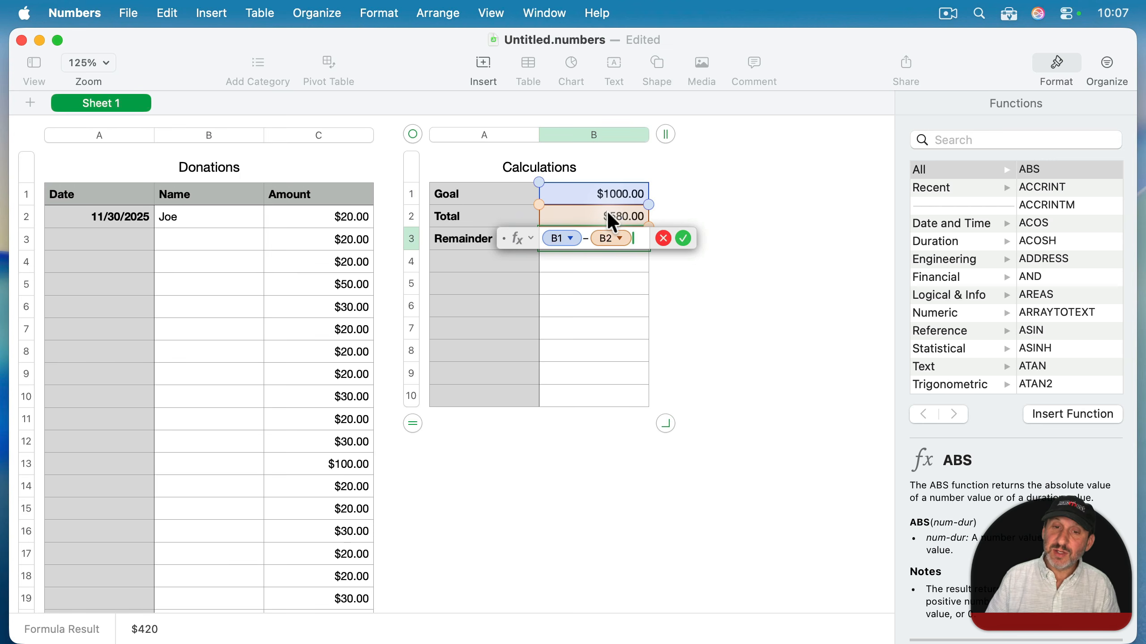
key(Return)
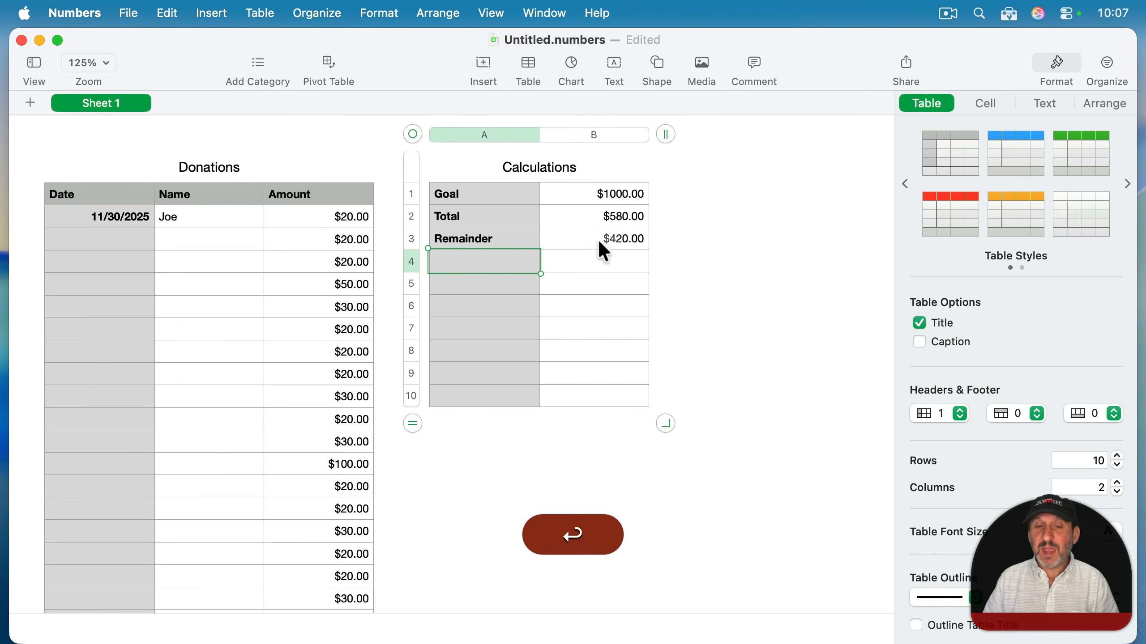
drag(413, 424, 420, 262)
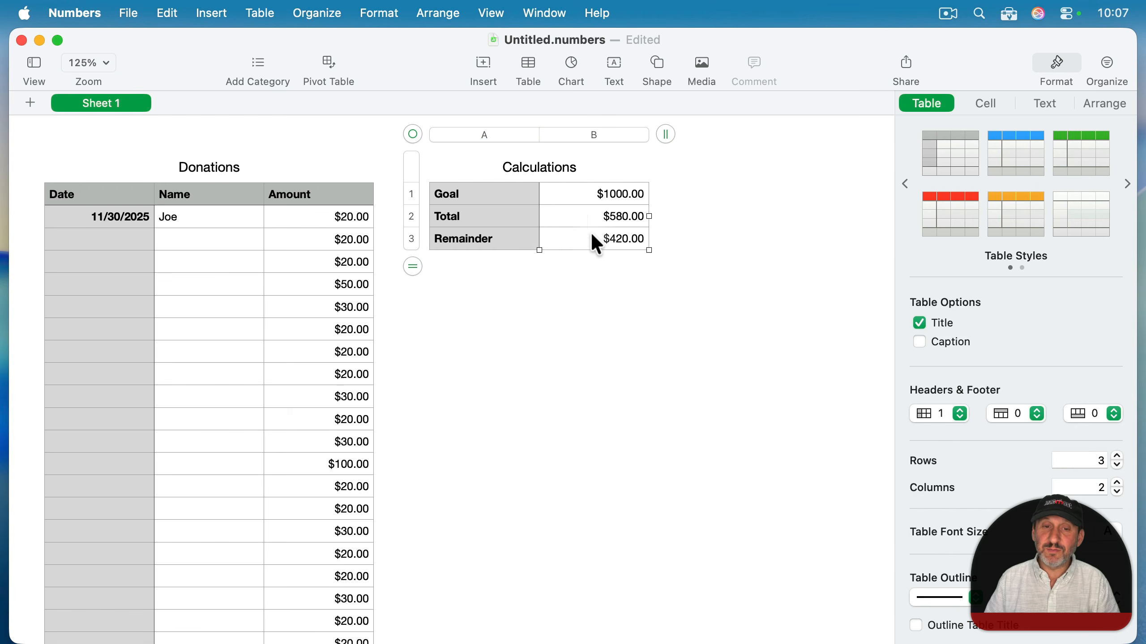
click(568, 276)
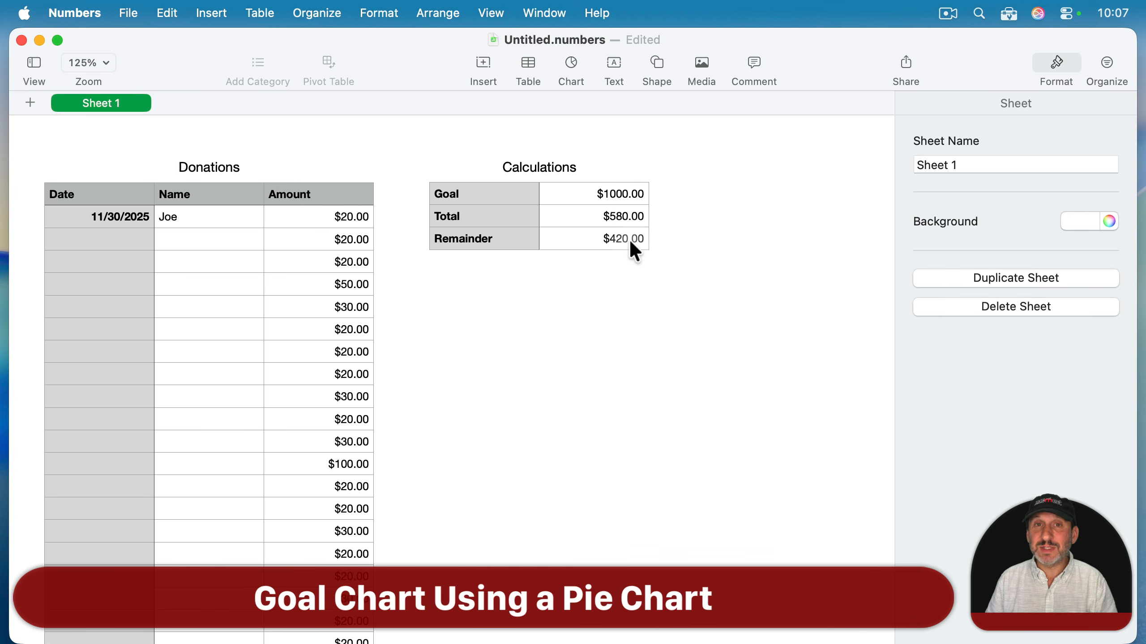
Insert a 2D pie chart on the sheet
click(572, 62)
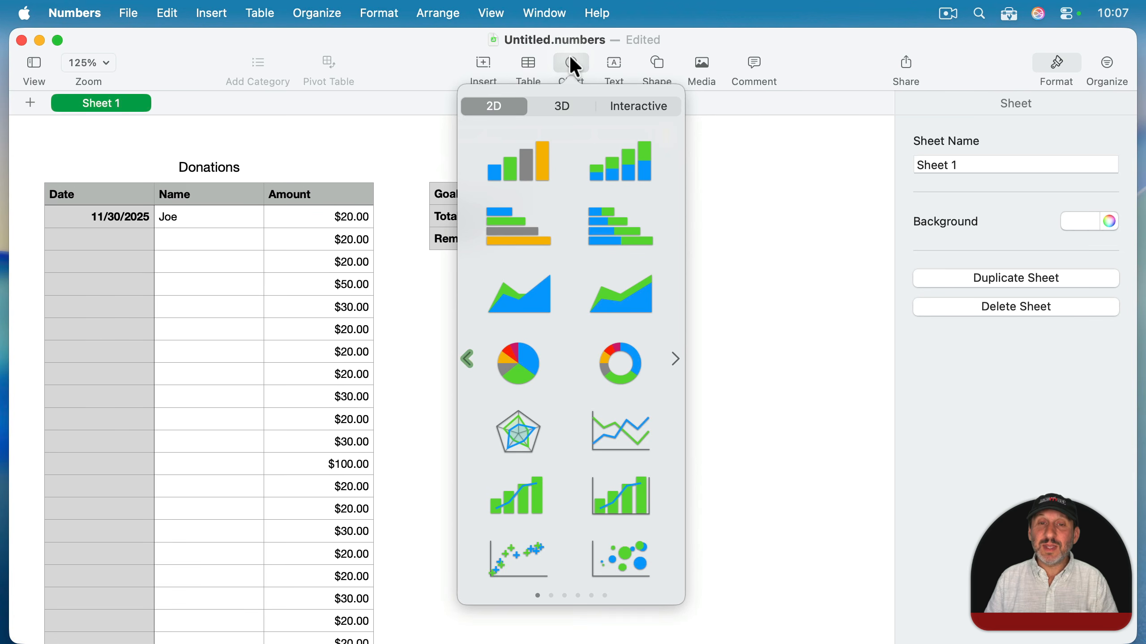
click(511, 356)
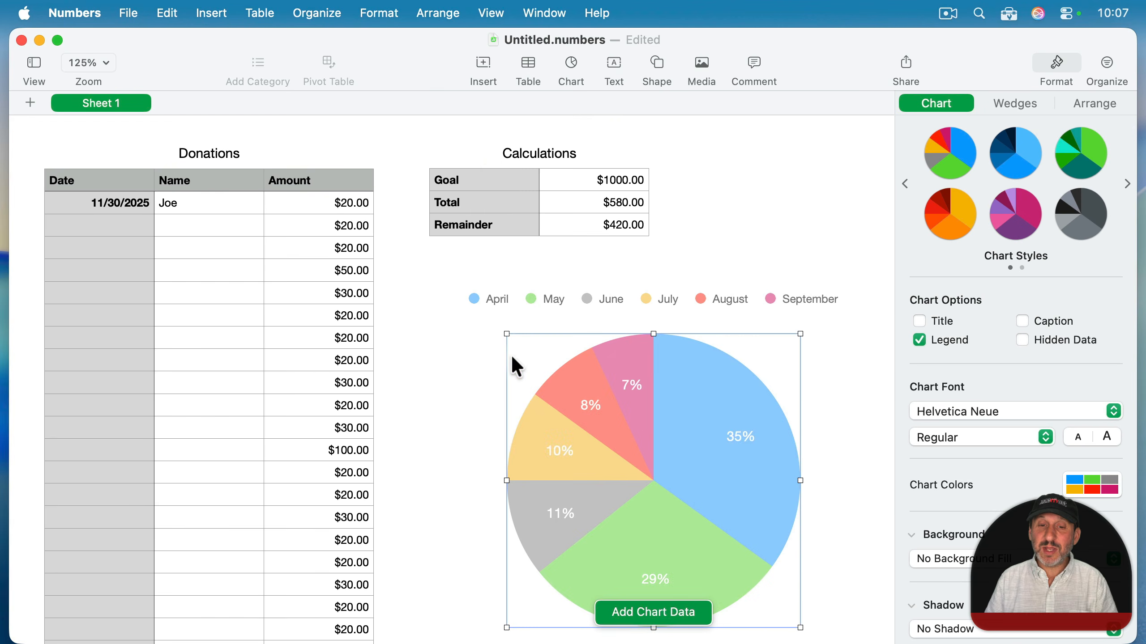
Place the pie chart beneath the Calculations table and add the Total and Remainder values (B2:B3) as its data
drag(692, 476, 640, 440)
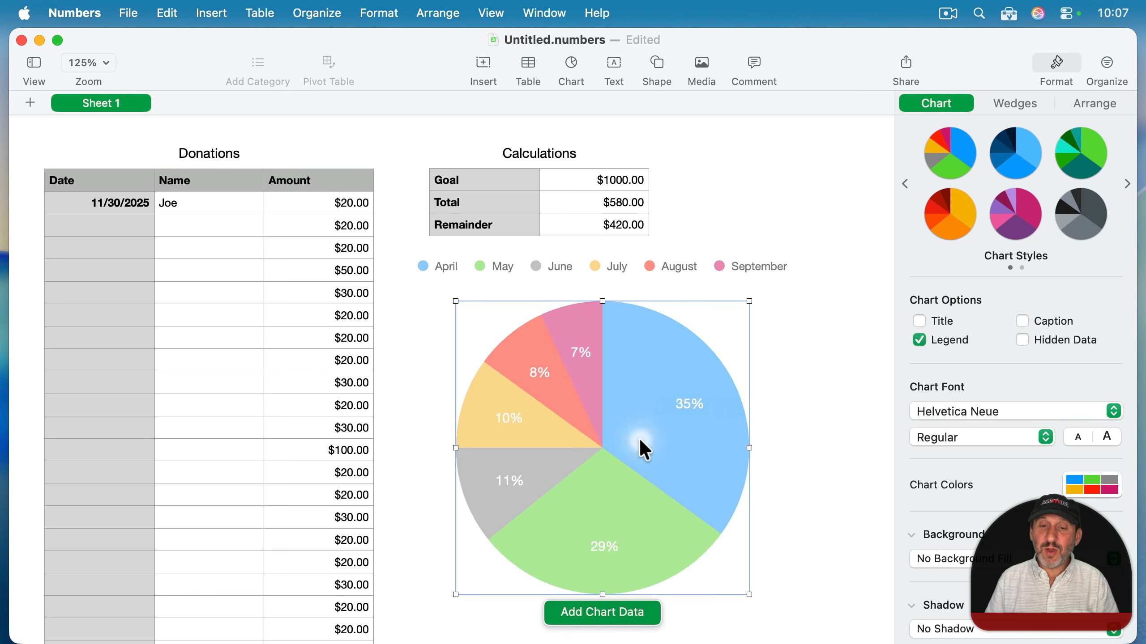
click(590, 619)
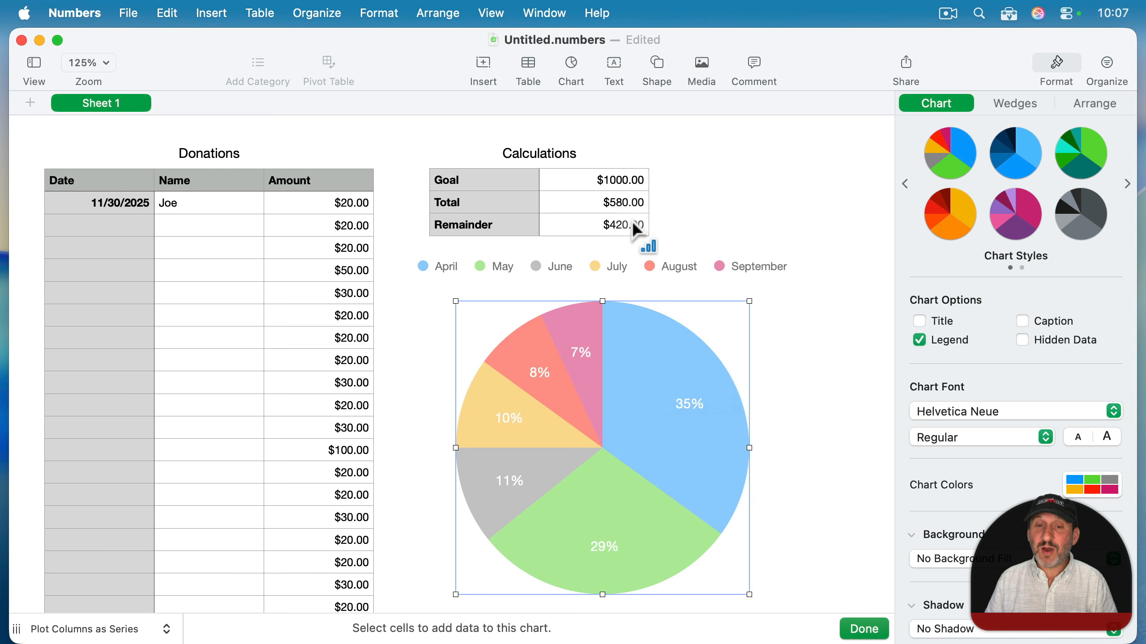
drag(624, 199, 625, 217)
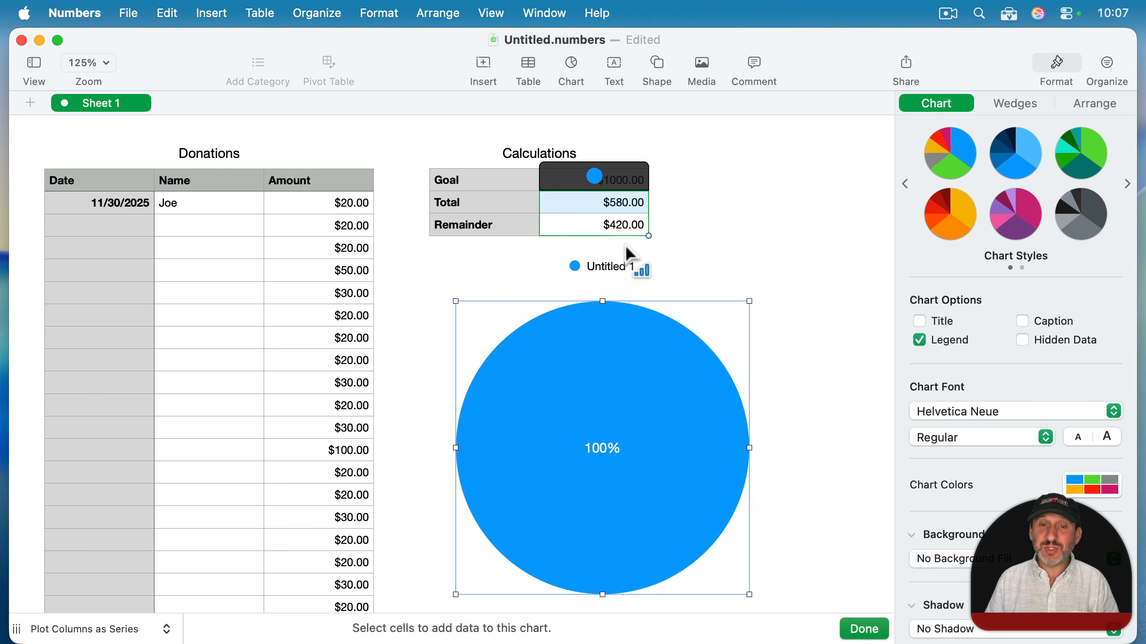
Plot the chart's rows as series and finish editing its data references
click(595, 177)
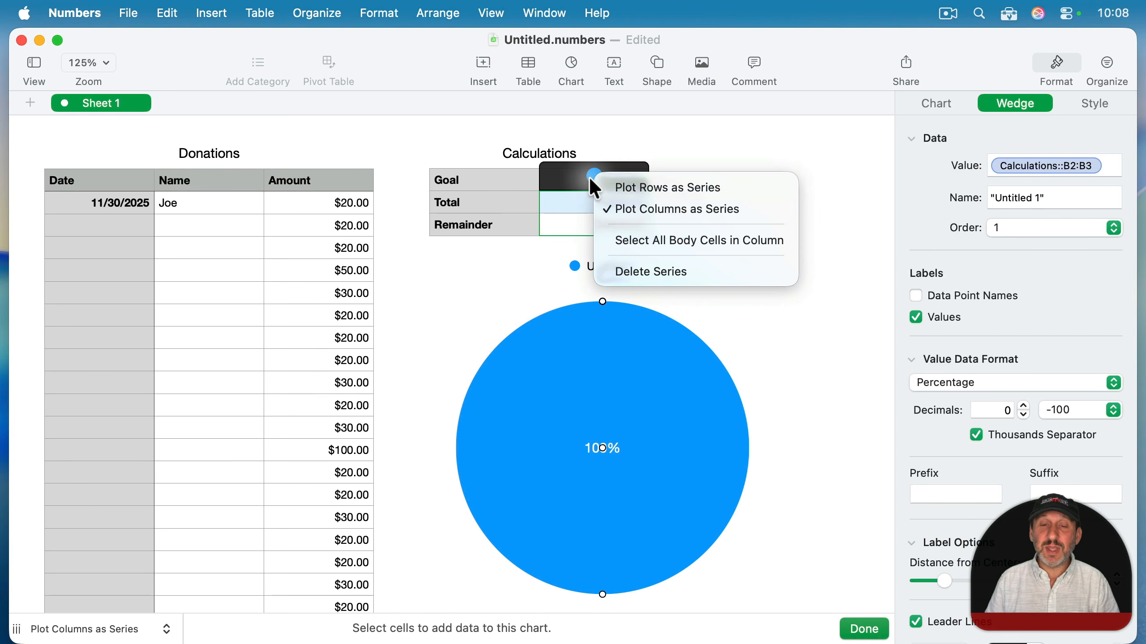
click(646, 186)
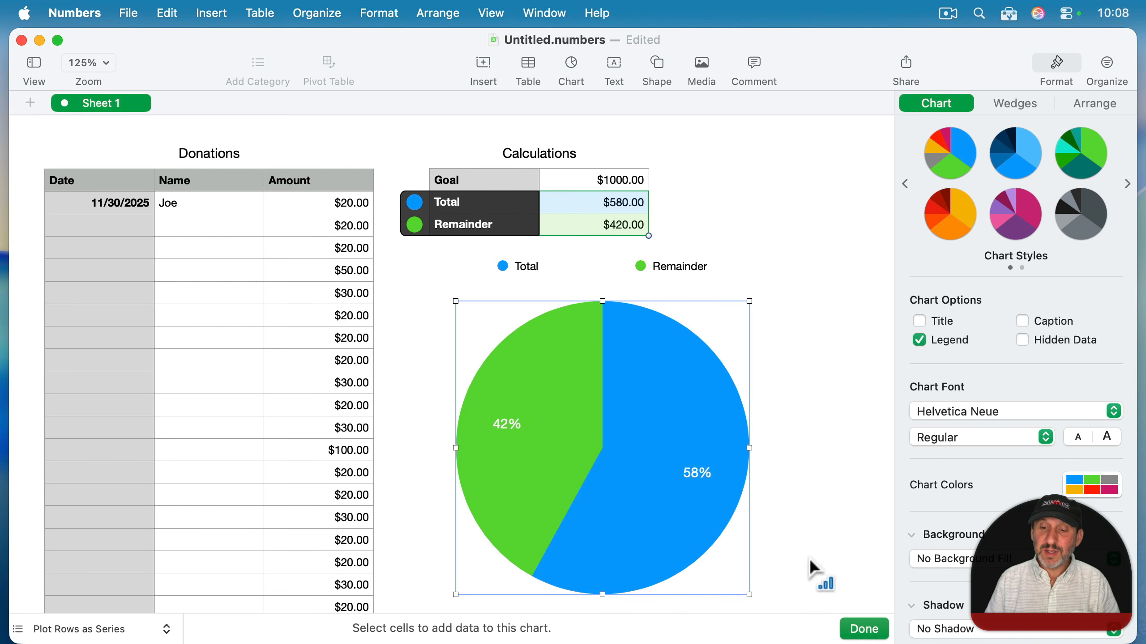
click(859, 628)
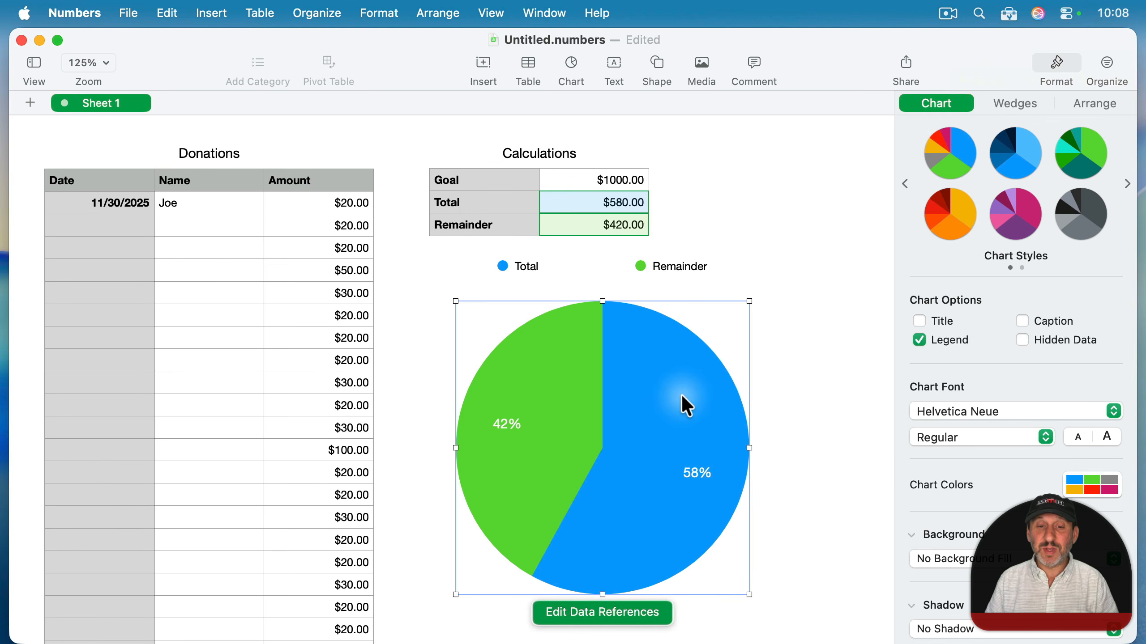
Hide the value label on the Remainder wedge
click(533, 373)
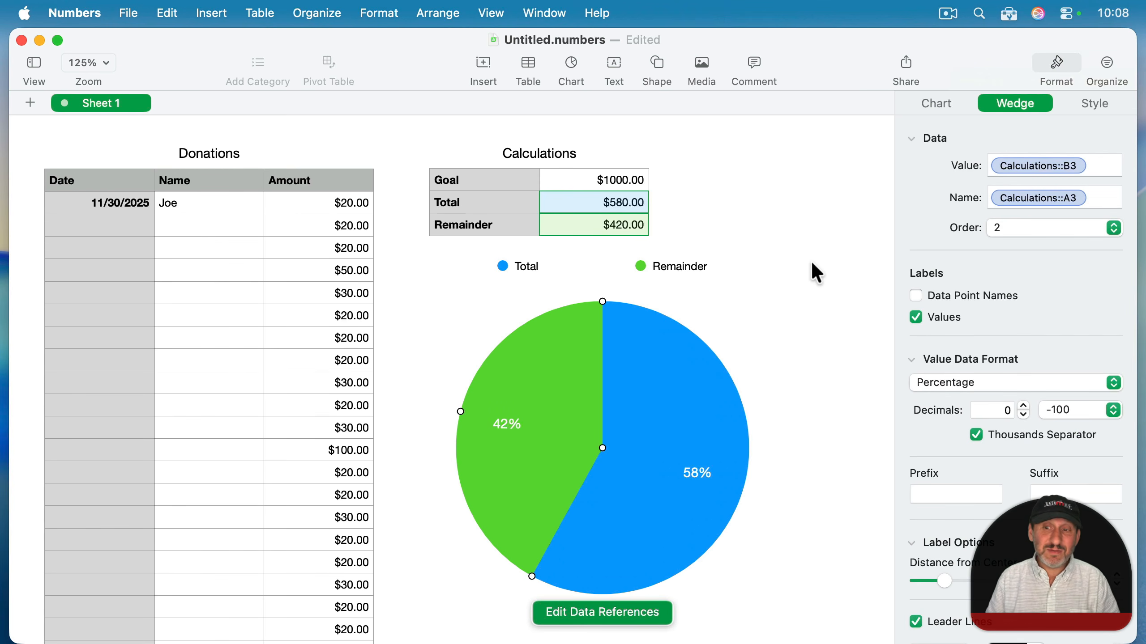
click(916, 317)
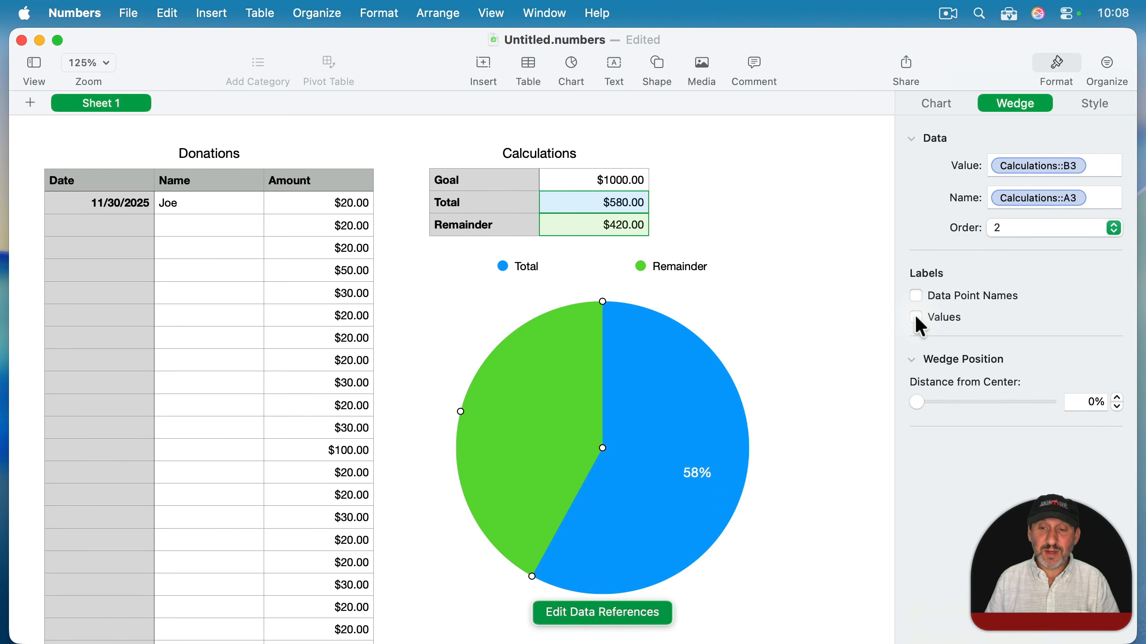
Fill the Remainder wedge with white
click(1096, 99)
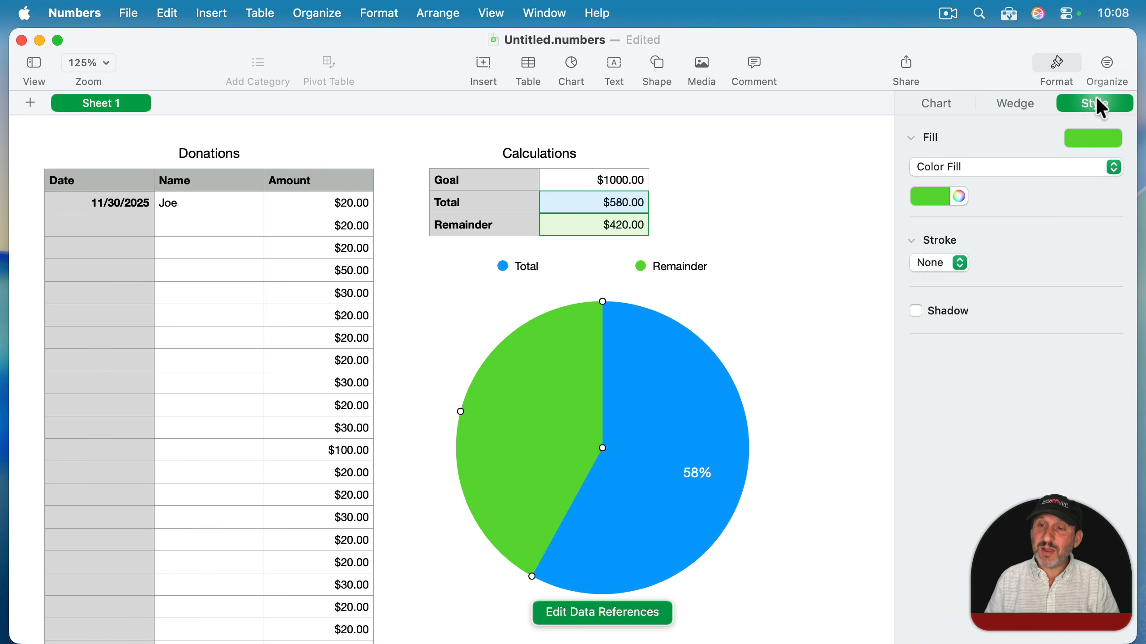
click(940, 201)
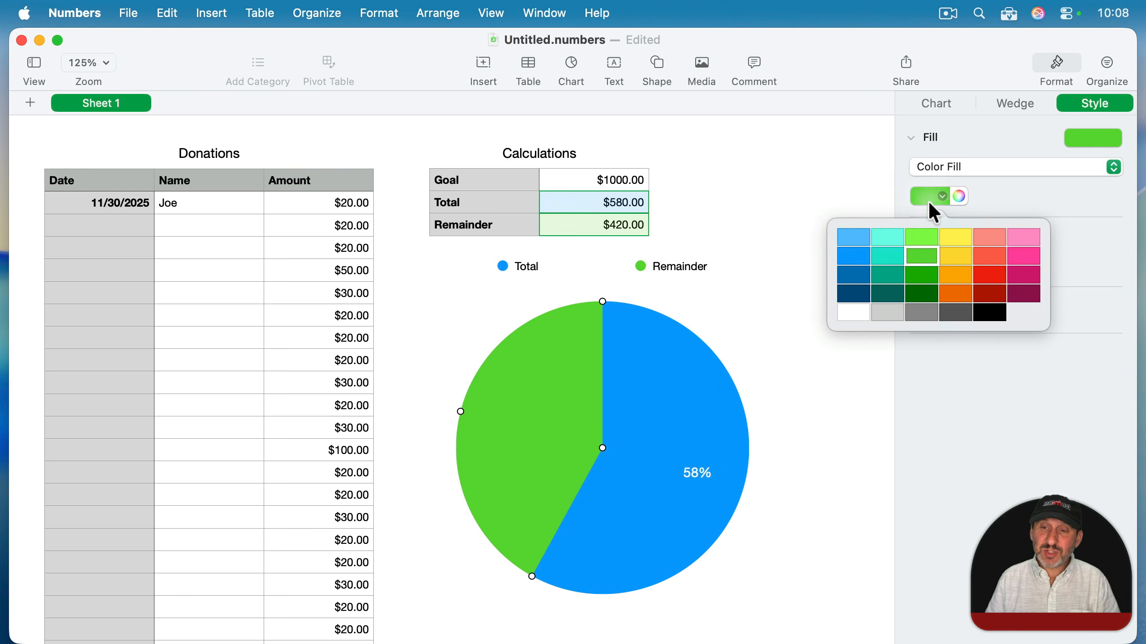
click(853, 313)
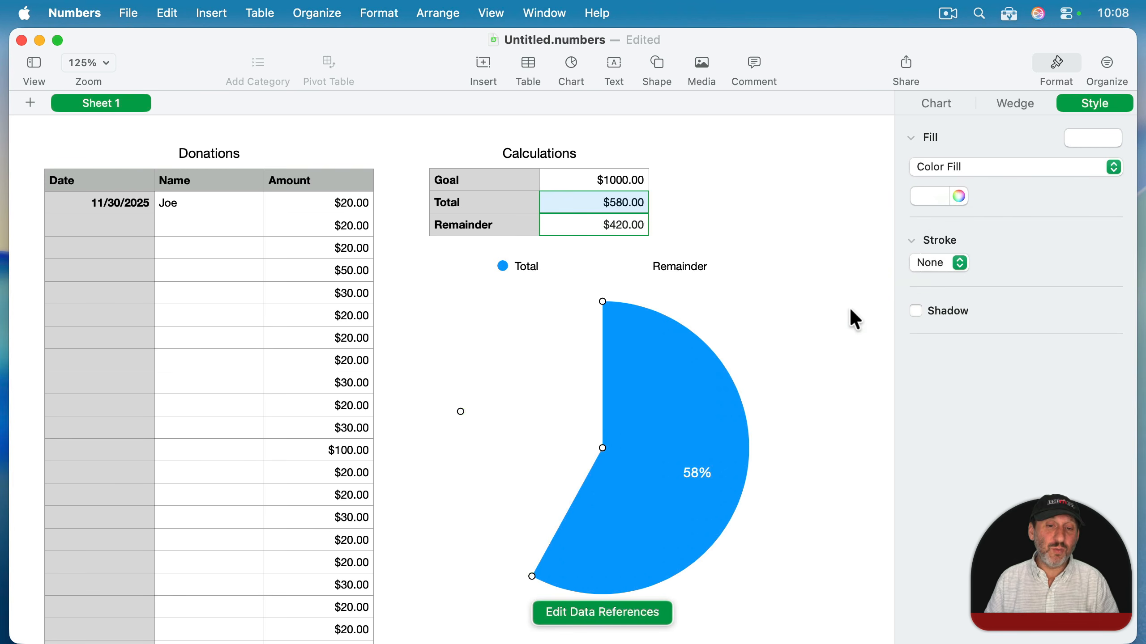
Give the Remainder wedge a custom light green fill at 0% opacity
click(959, 197)
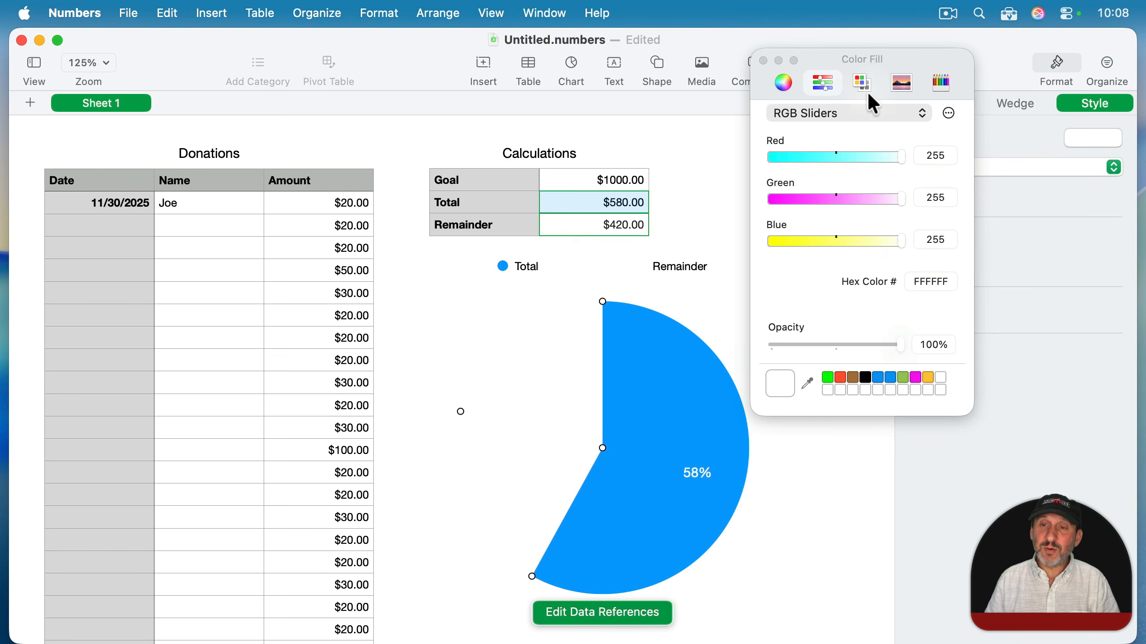
click(785, 86)
drag(819, 182, 842, 160)
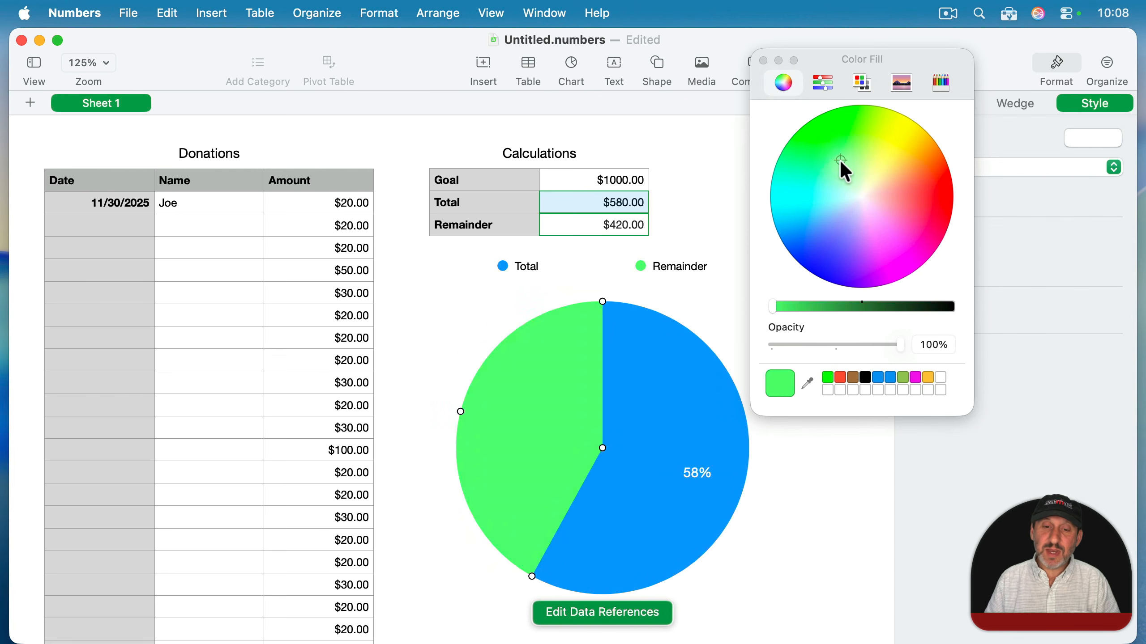
drag(901, 348, 761, 350)
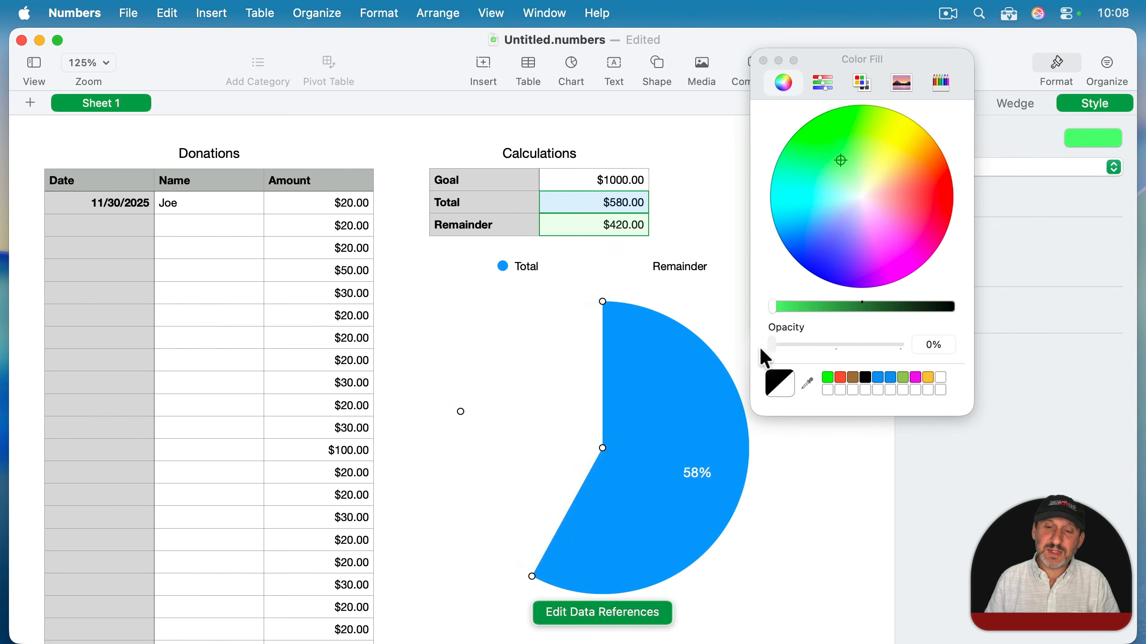
click(763, 60)
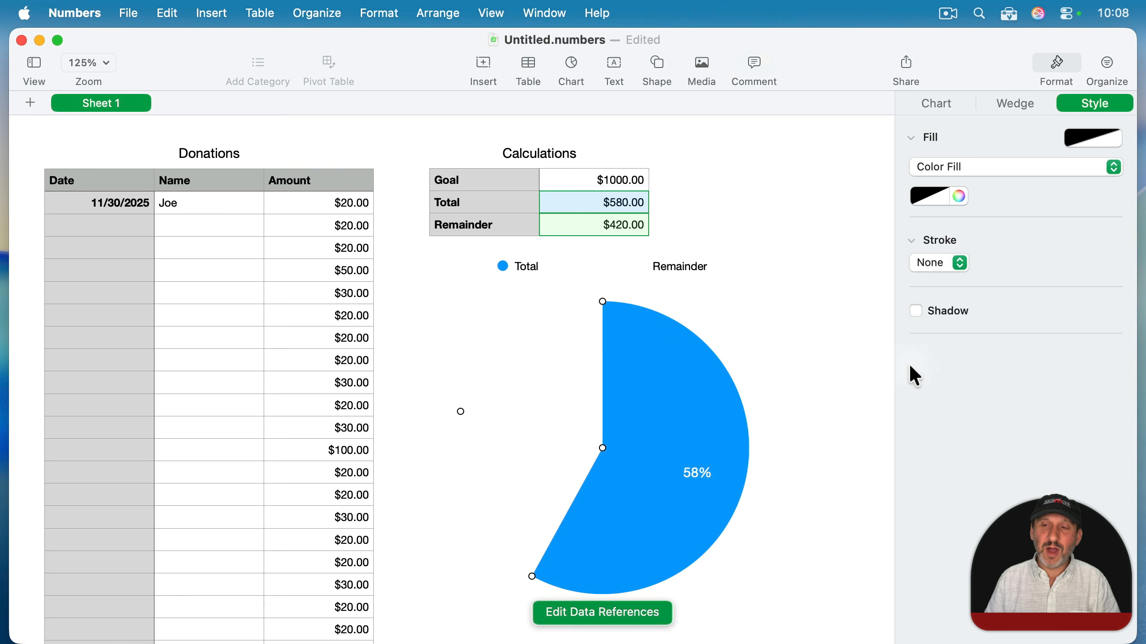
Fill the Remainder wedge with light blue and the Total wedge with a darker blue
click(943, 197)
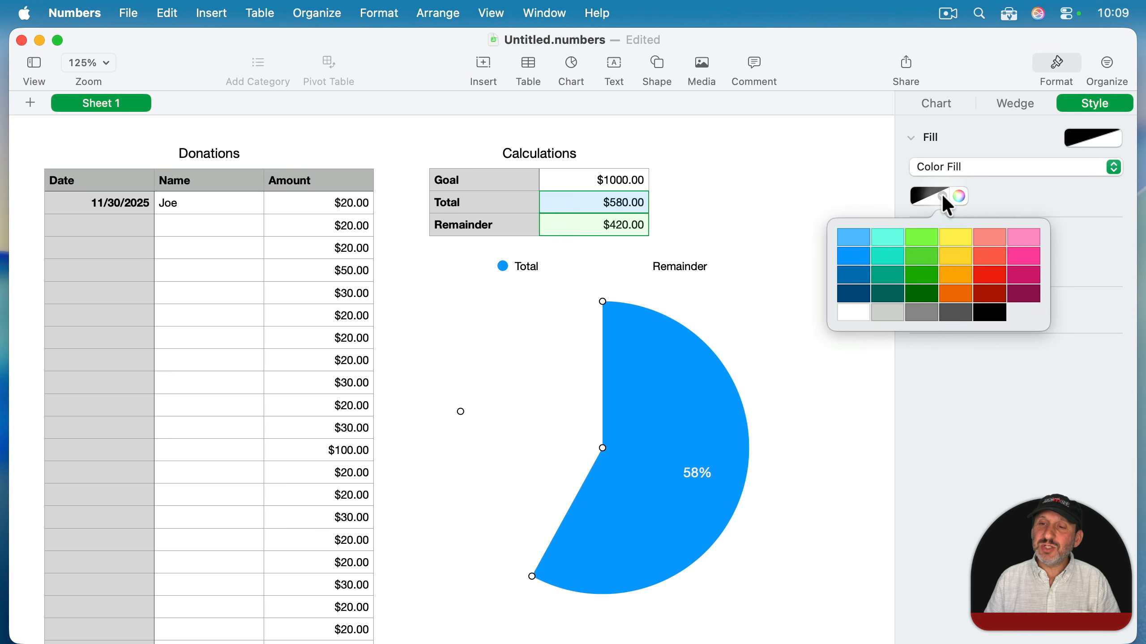
click(853, 235)
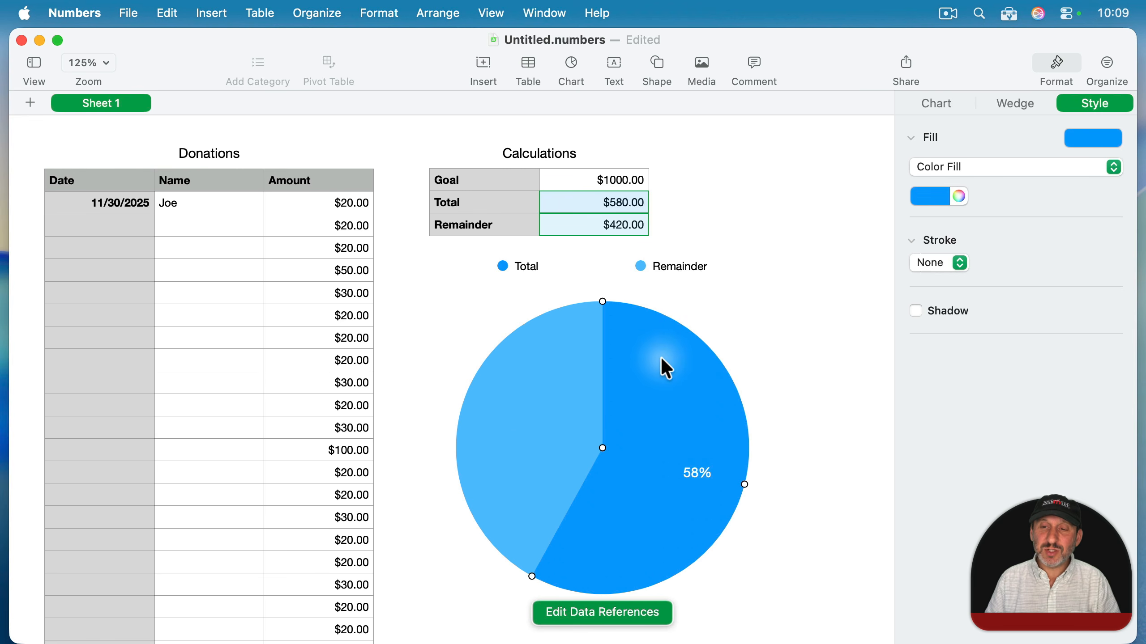
click(943, 198)
click(857, 275)
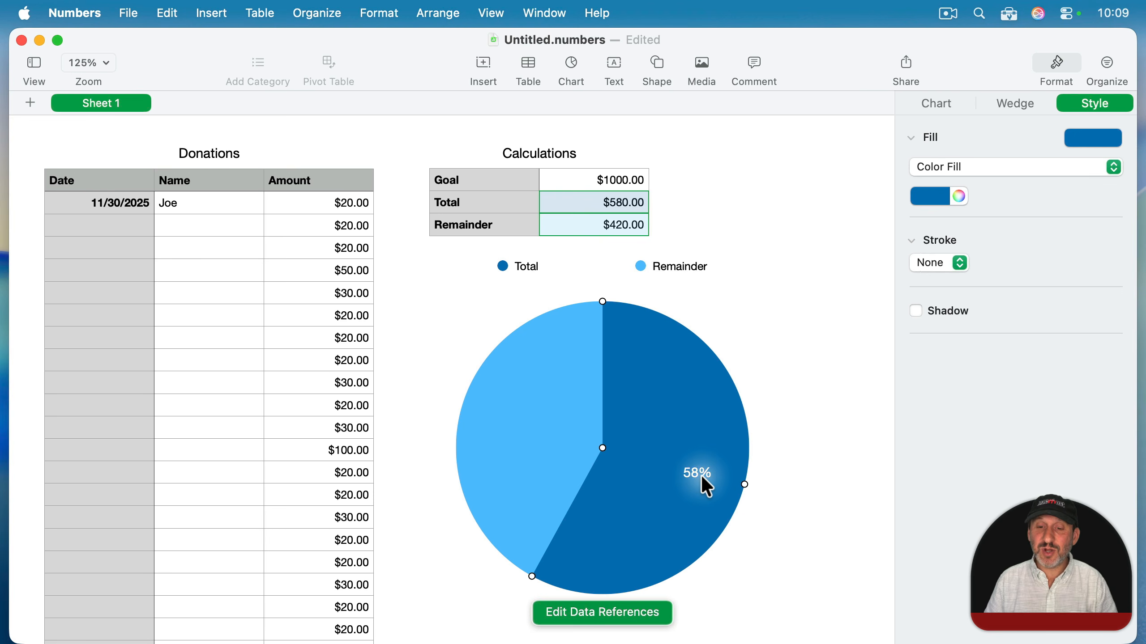
Set the Total wedge's value label to use the Same as Source Data format
click(1011, 105)
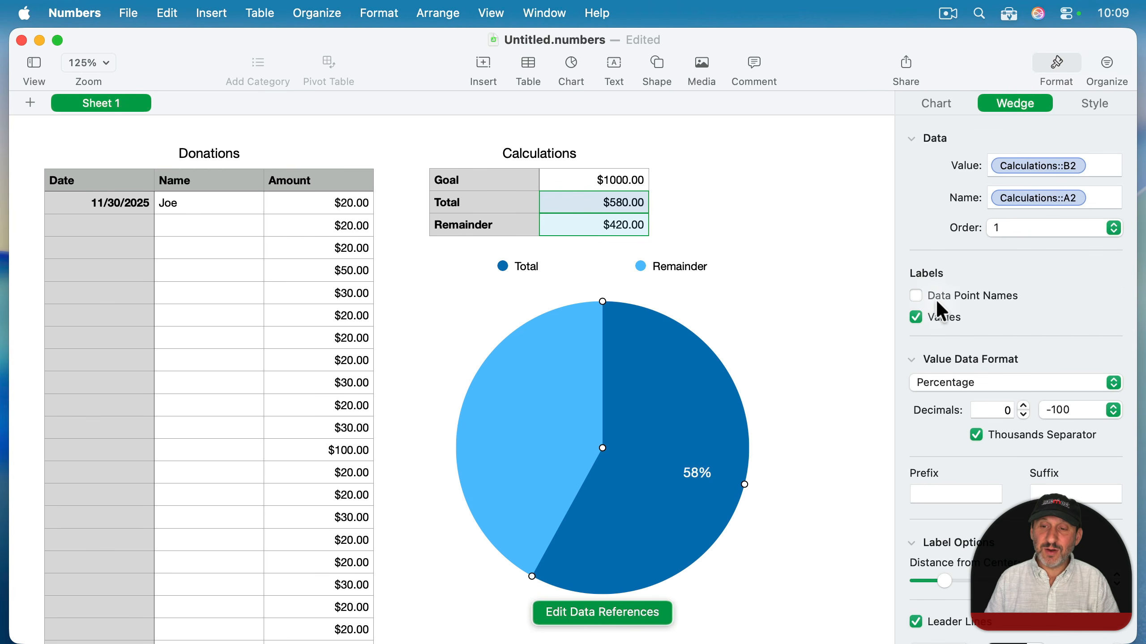
click(916, 317)
click(915, 317)
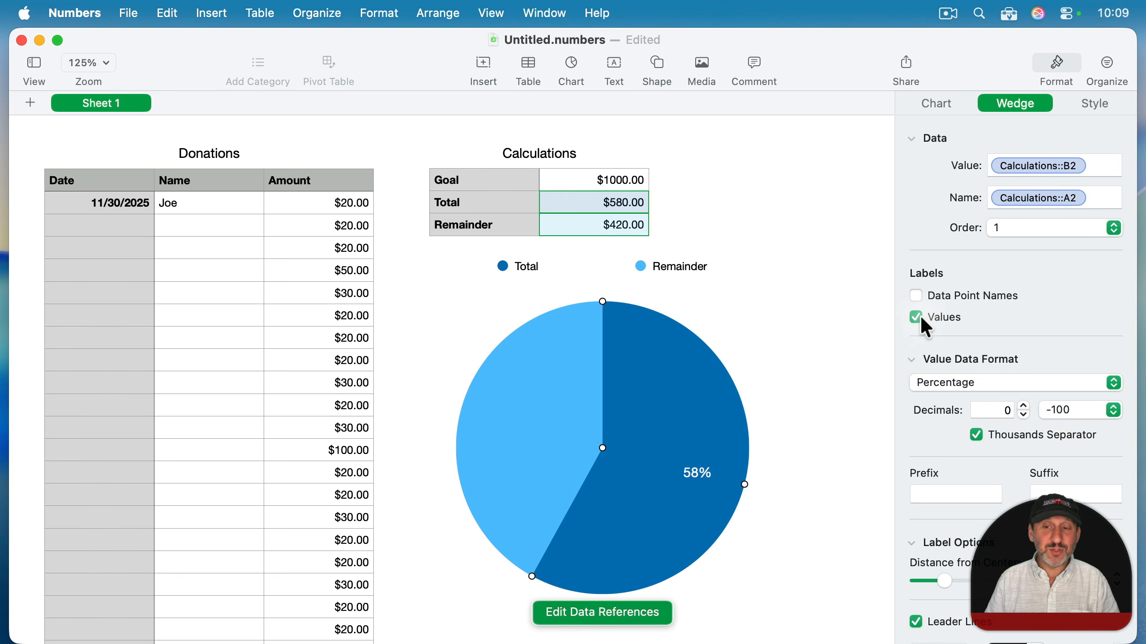
click(965, 383)
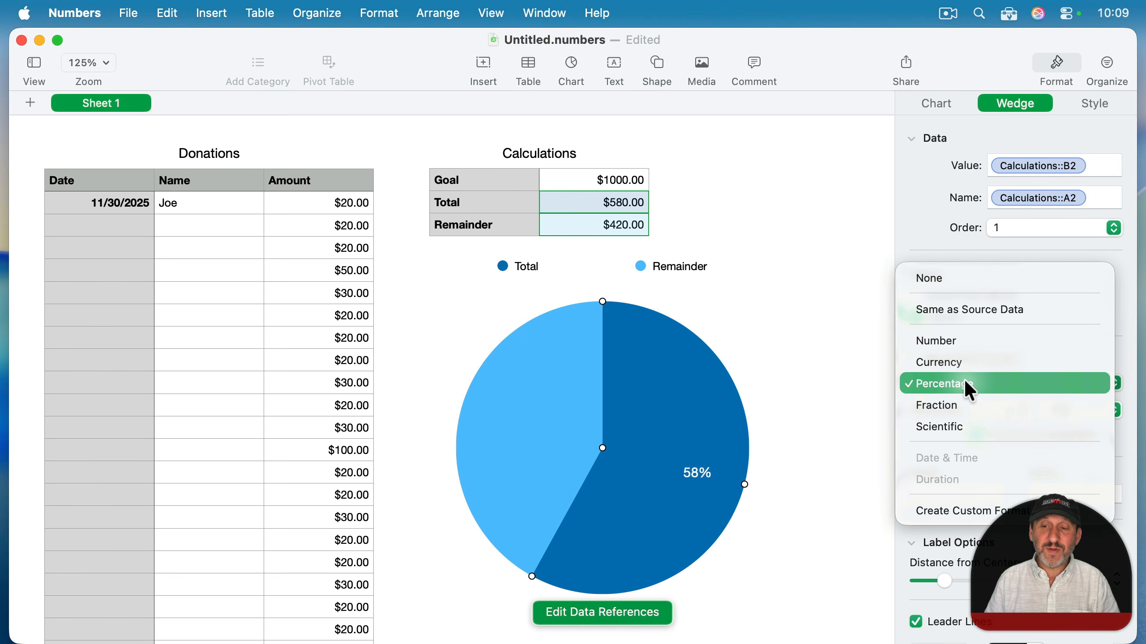
click(961, 312)
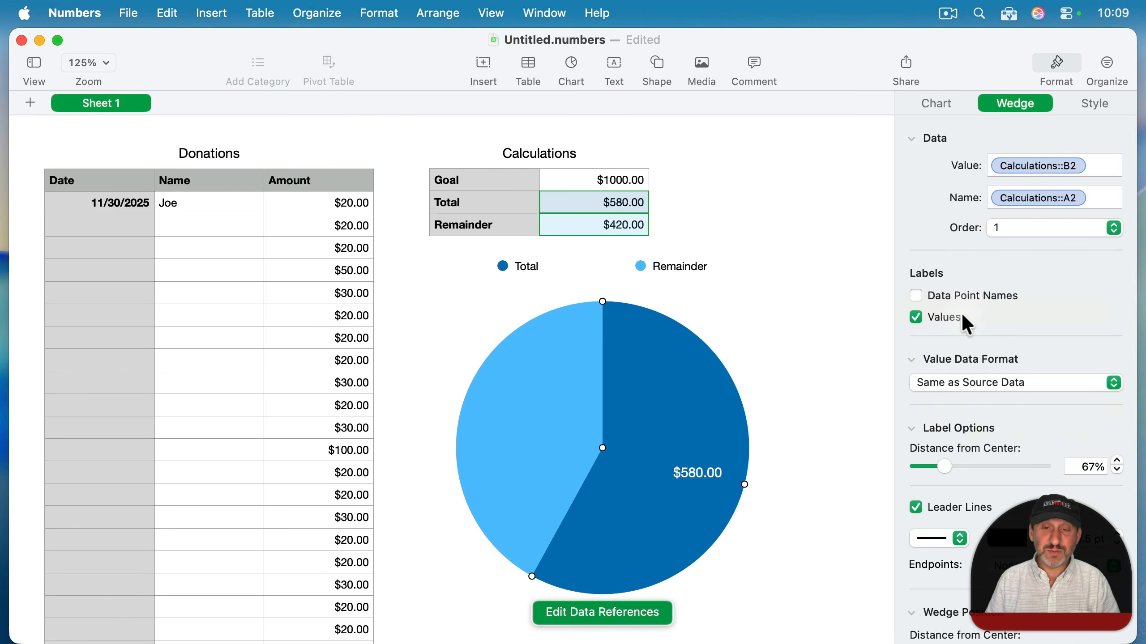
Format the Total wedge's value label as US Dollar currency with 0 decimals
click(957, 383)
click(959, 437)
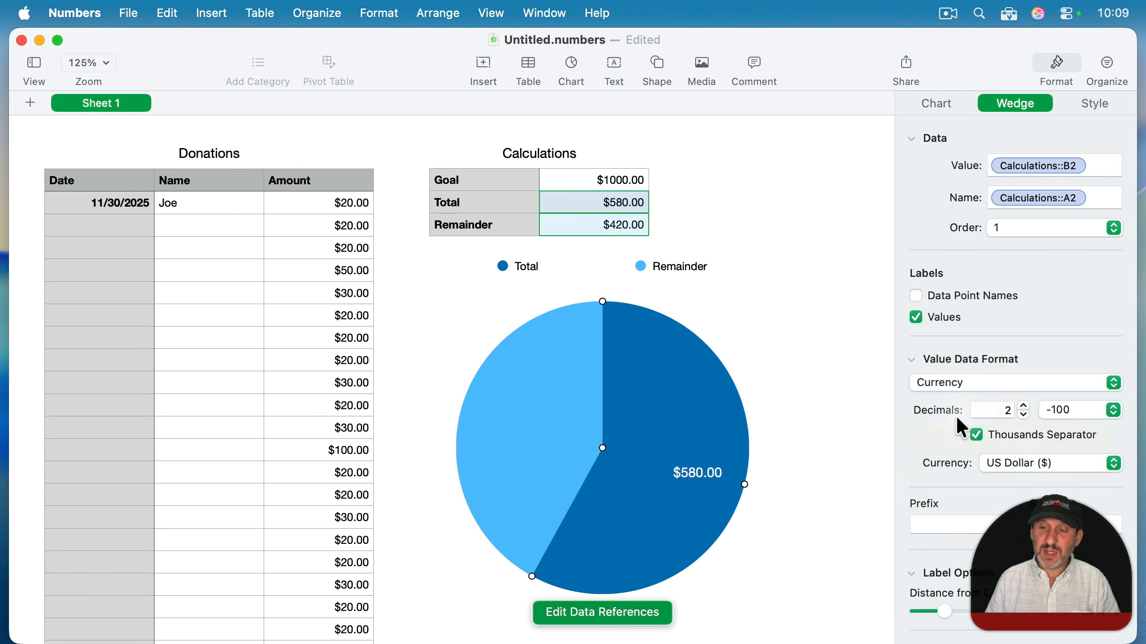
click(1024, 415)
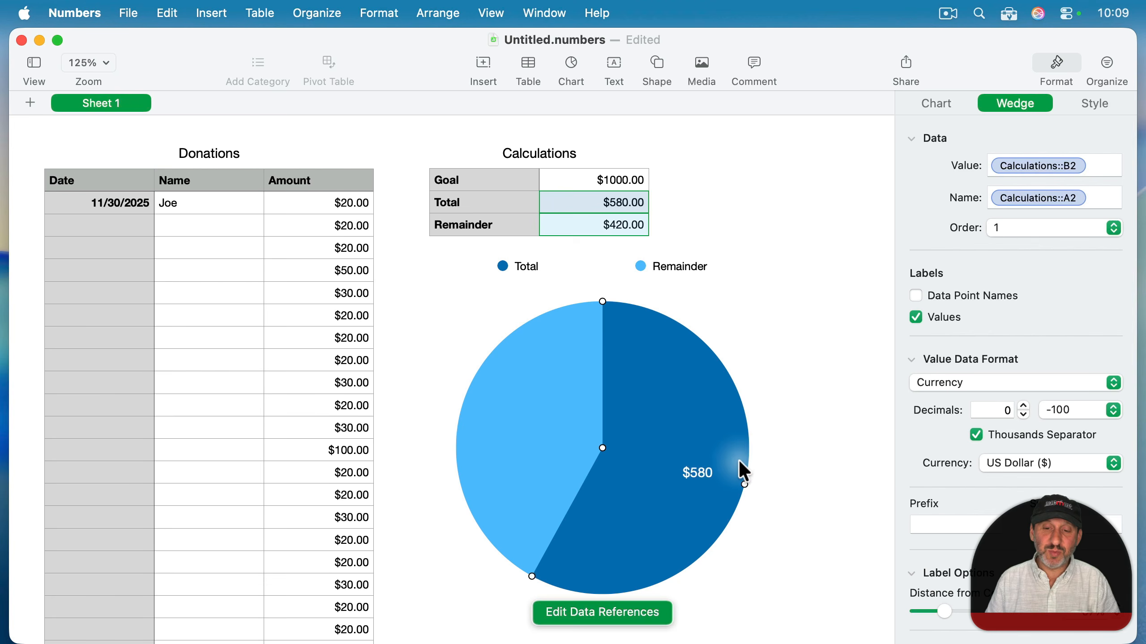
Set the Total wedge label's distance from center to 44% and hide the chart legend
scroll(975, 451, down, 5)
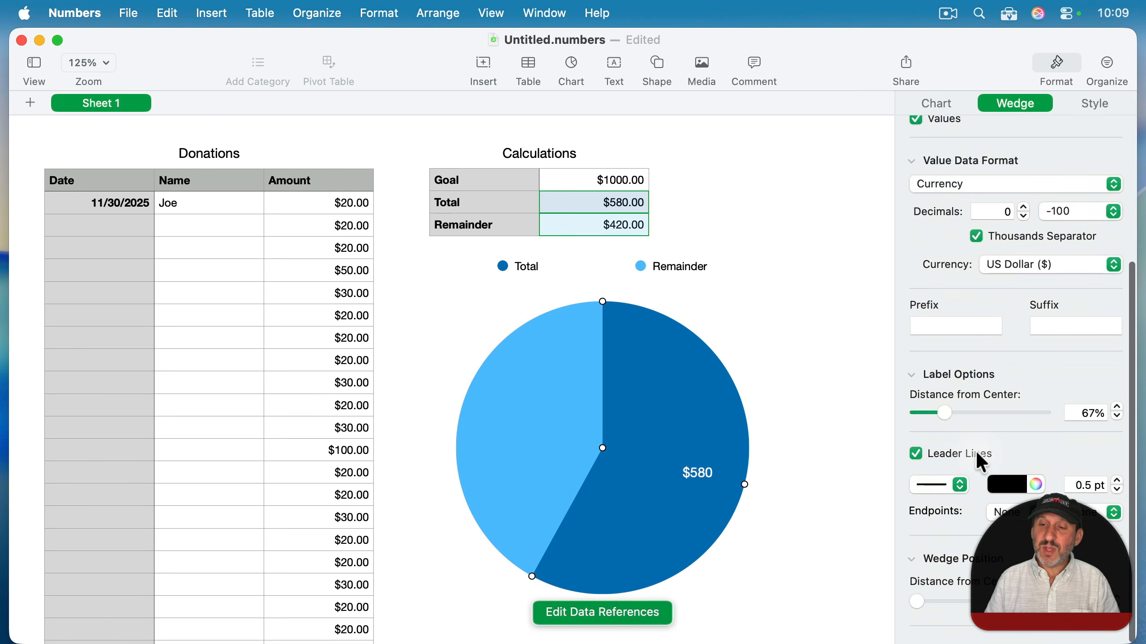
mouse_move(946, 415)
mouse_down()
mouse_move(960, 415)
mouse_move(930, 416)
mouse_move(996, 426)
mouse_move(928, 416)
mouse_up()
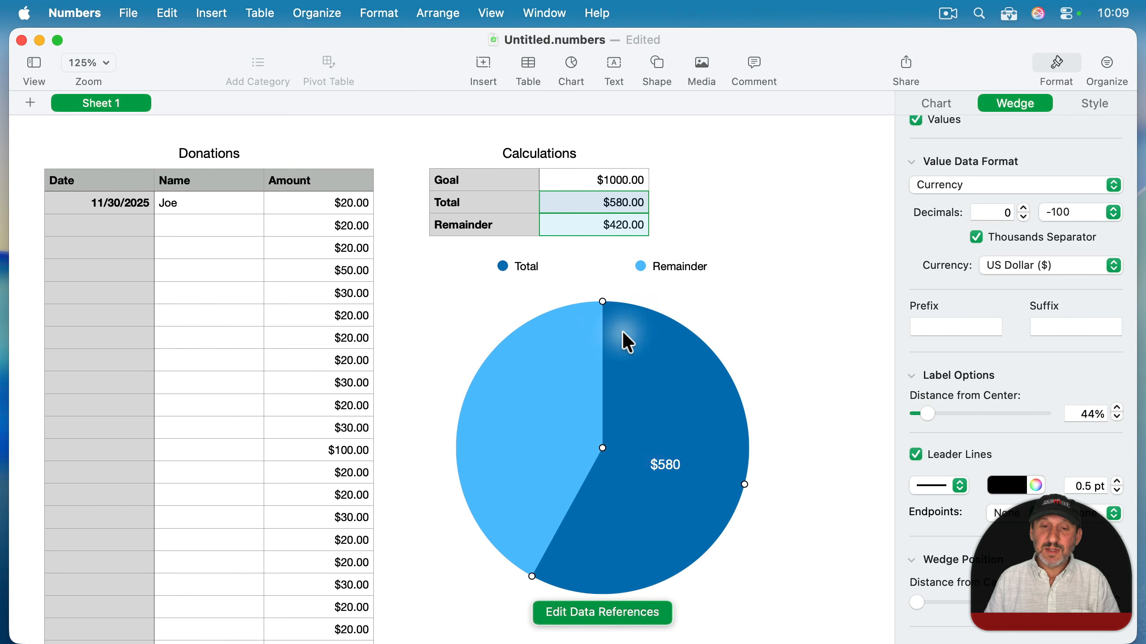
click(938, 105)
click(958, 344)
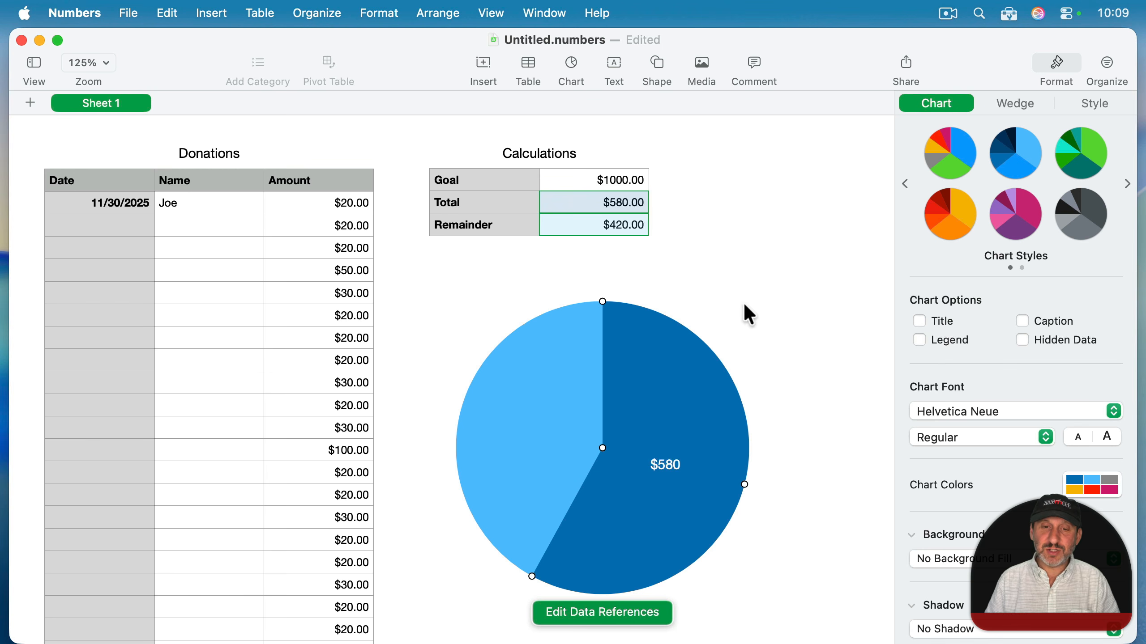
Try out the chart's title and caption options, and deselect the chart
click(936, 318)
click(936, 318)
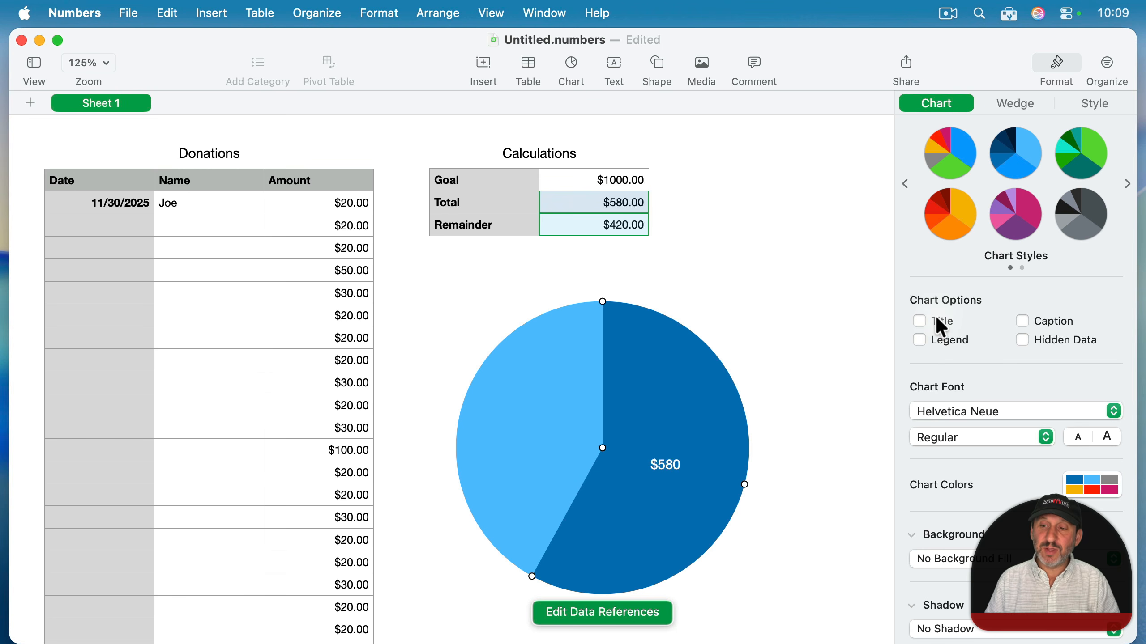
click(1044, 317)
right_click(824, 161)
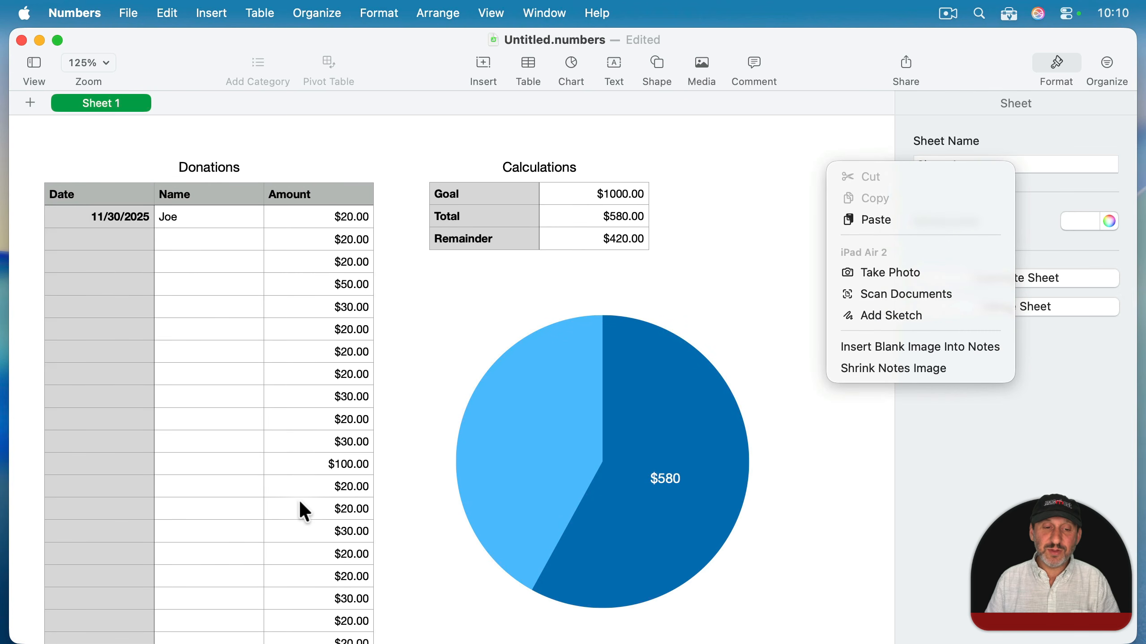
click(402, 466)
Add a new row at the end of the Donations table with an amount of $100
scroll(309, 530, down, 5)
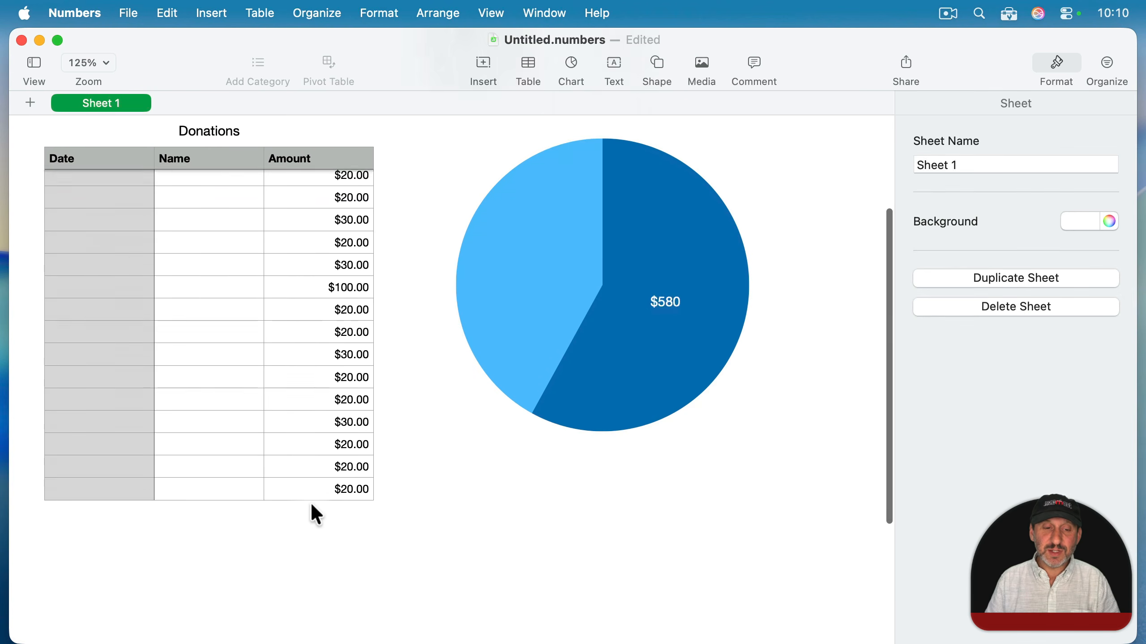
click(327, 491)
key(Return)
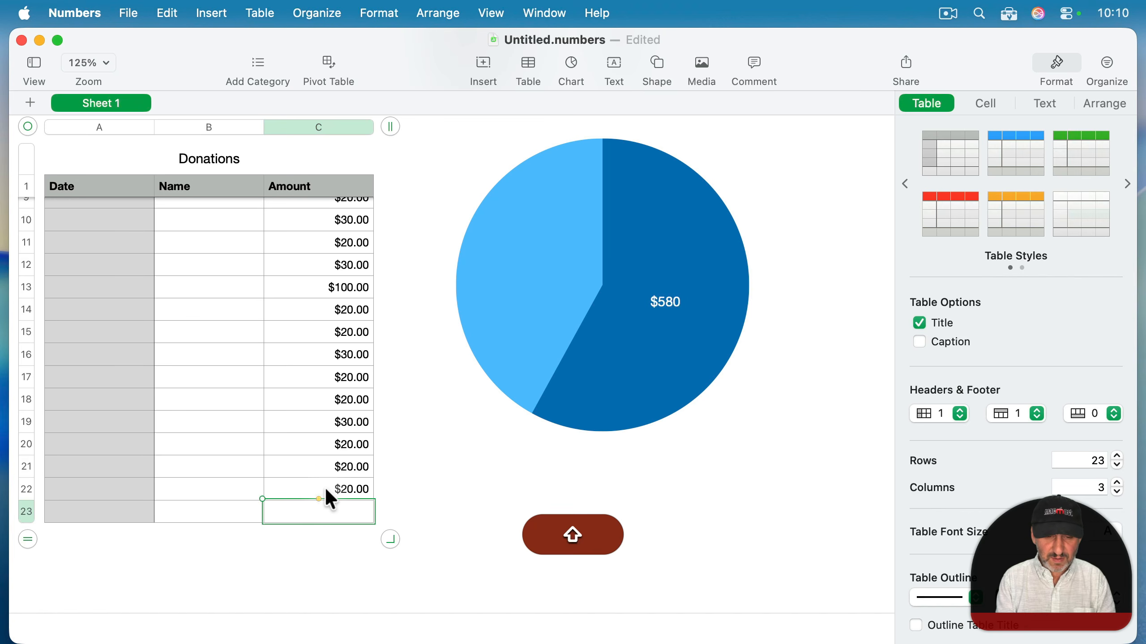
text($100)
key(Return)
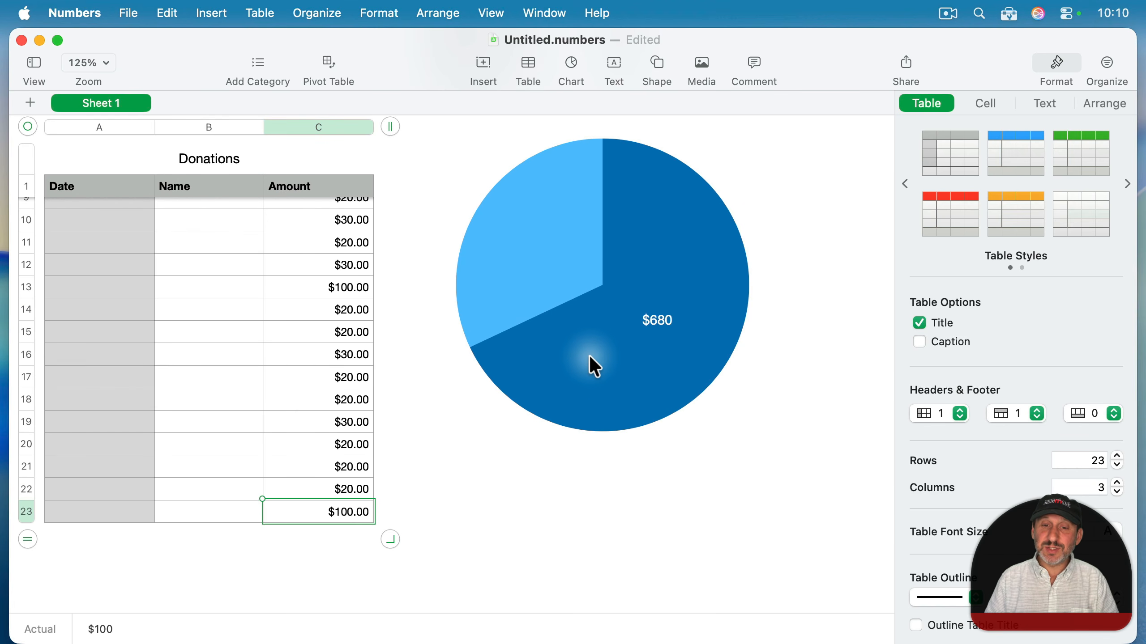
Add another row at the end of the Donations table with an amount of $500
scroll(634, 381, up, 5)
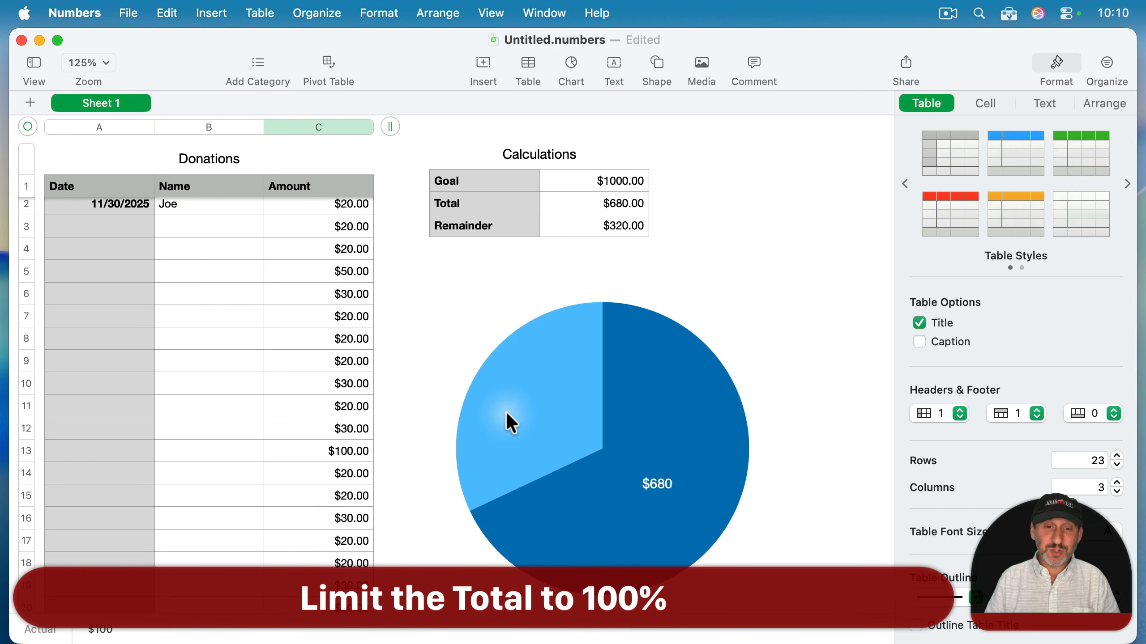
scroll(376, 476, down, 5)
click(351, 507)
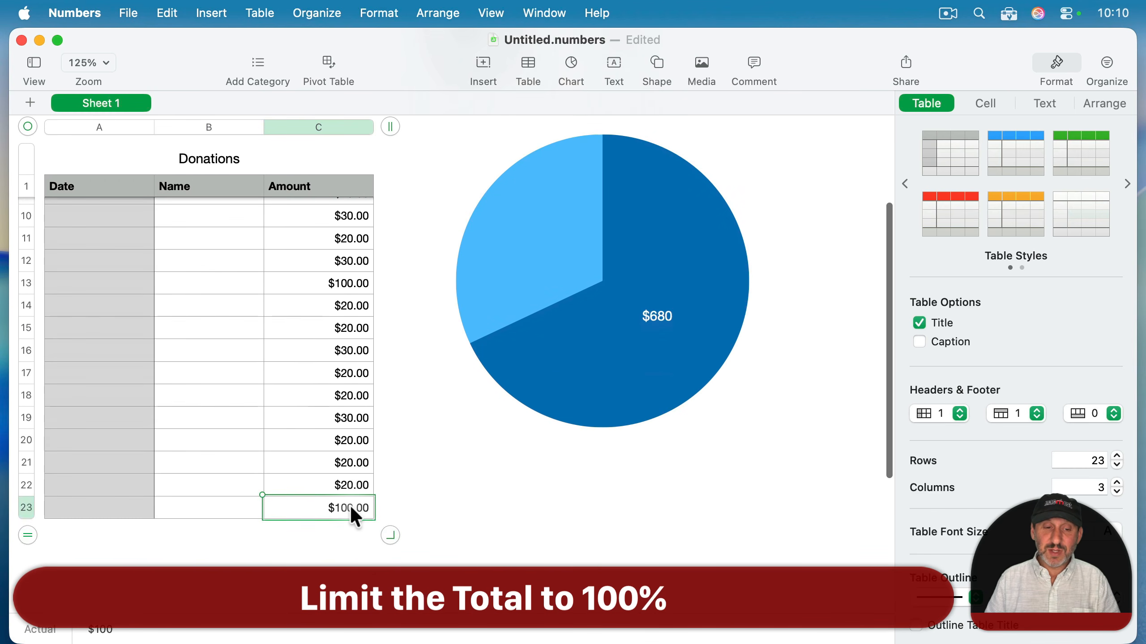
key(Return)
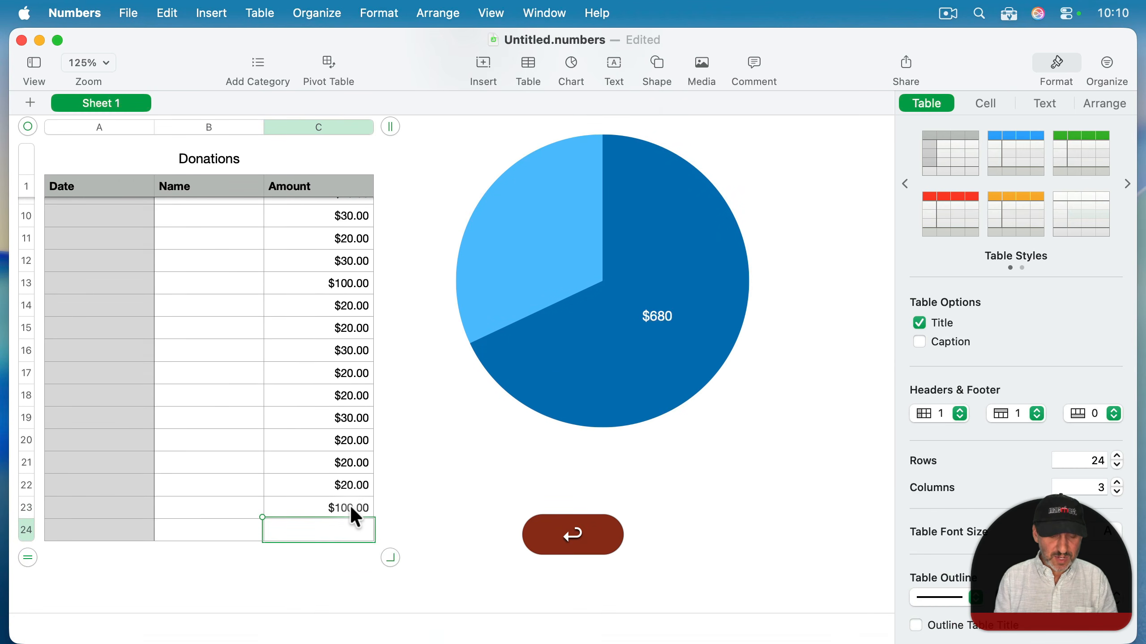
text($500)
key(Return)
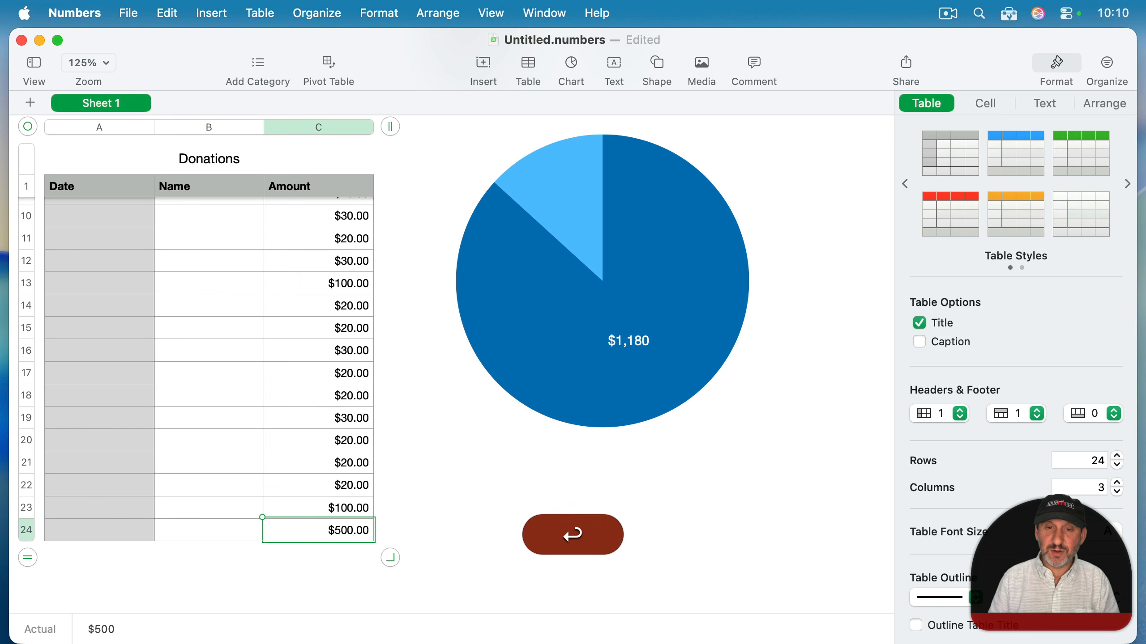
Try capping the Total at the Goal with the formula MIN(SUM(Donations::C),B1) in the Calculations table, and undo the change
scroll(437, 401, up, 3)
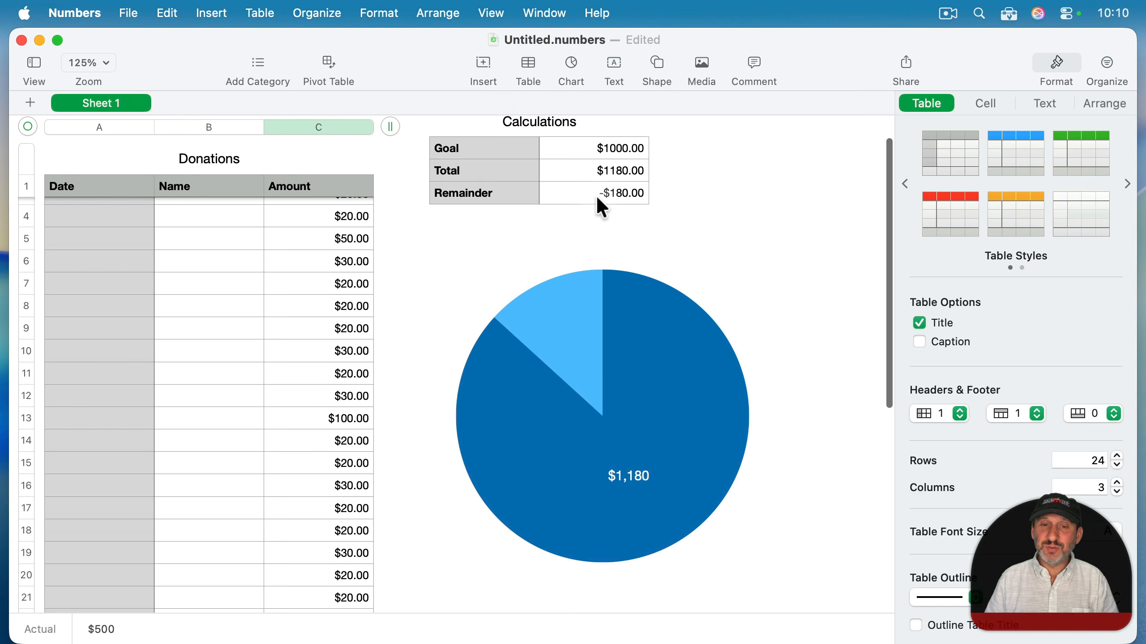
scroll(618, 192, up, 2)
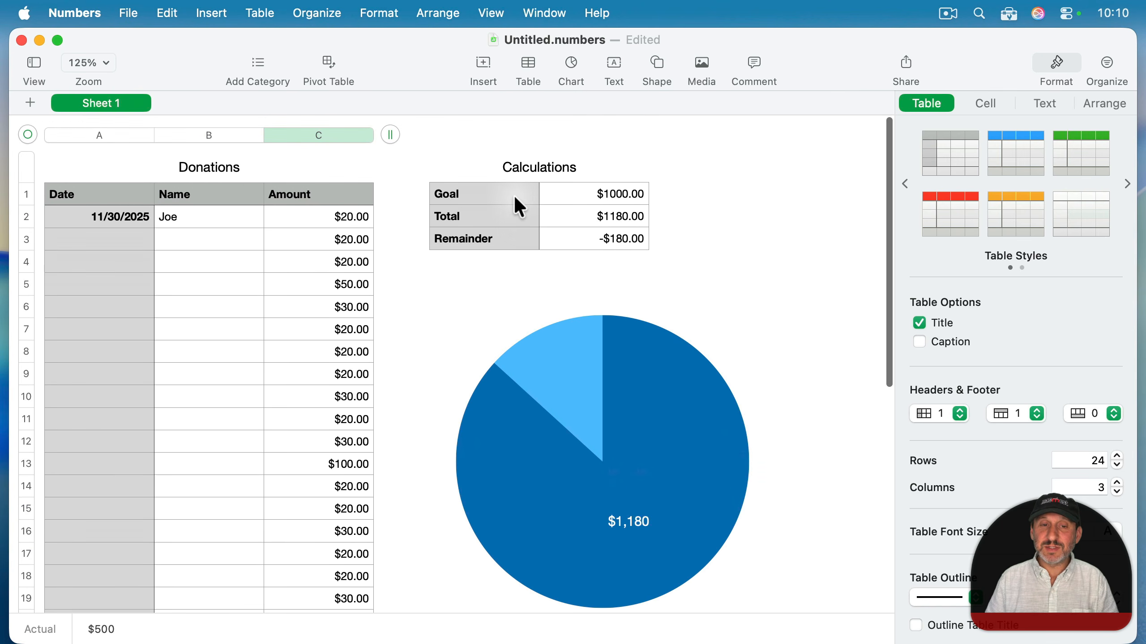
double_click(609, 216)
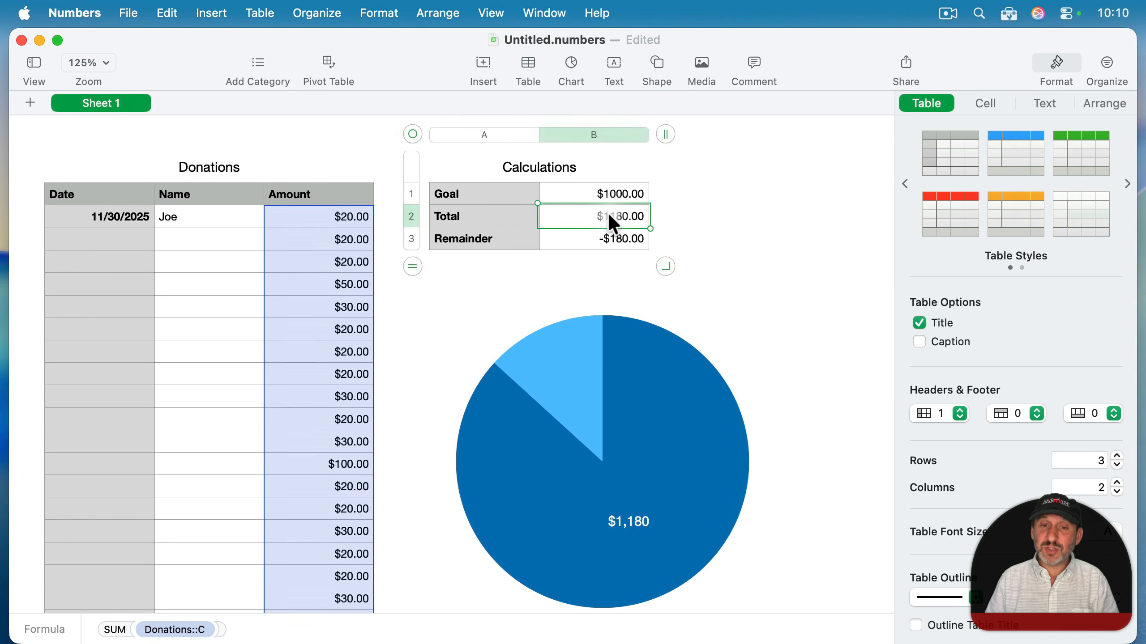
key(super+a)
key(super+Left)
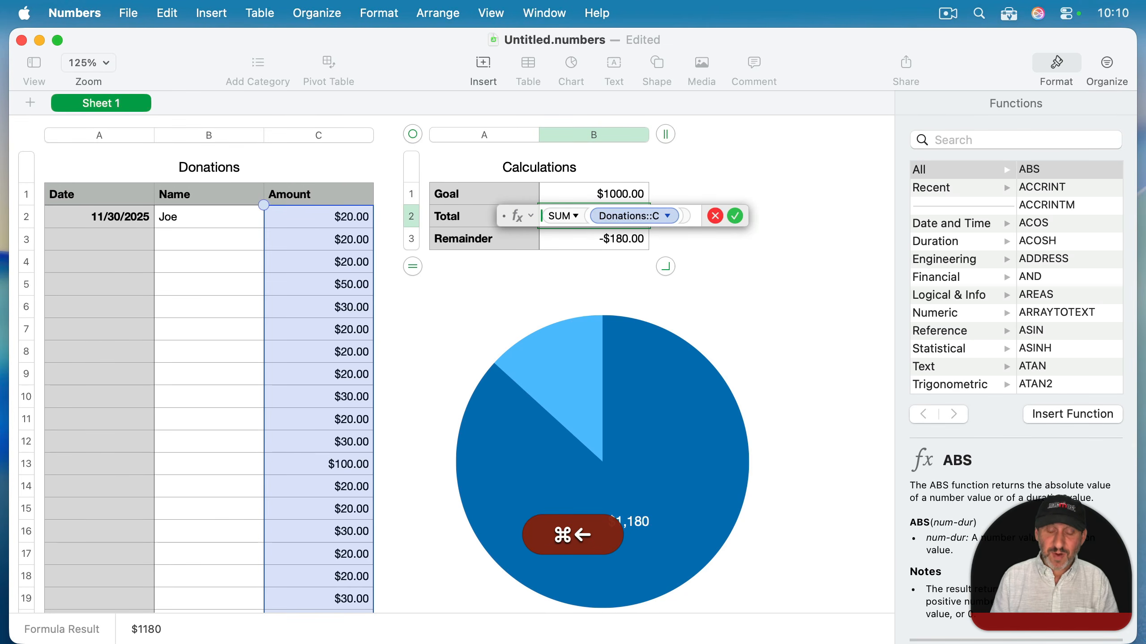
text(MIN )
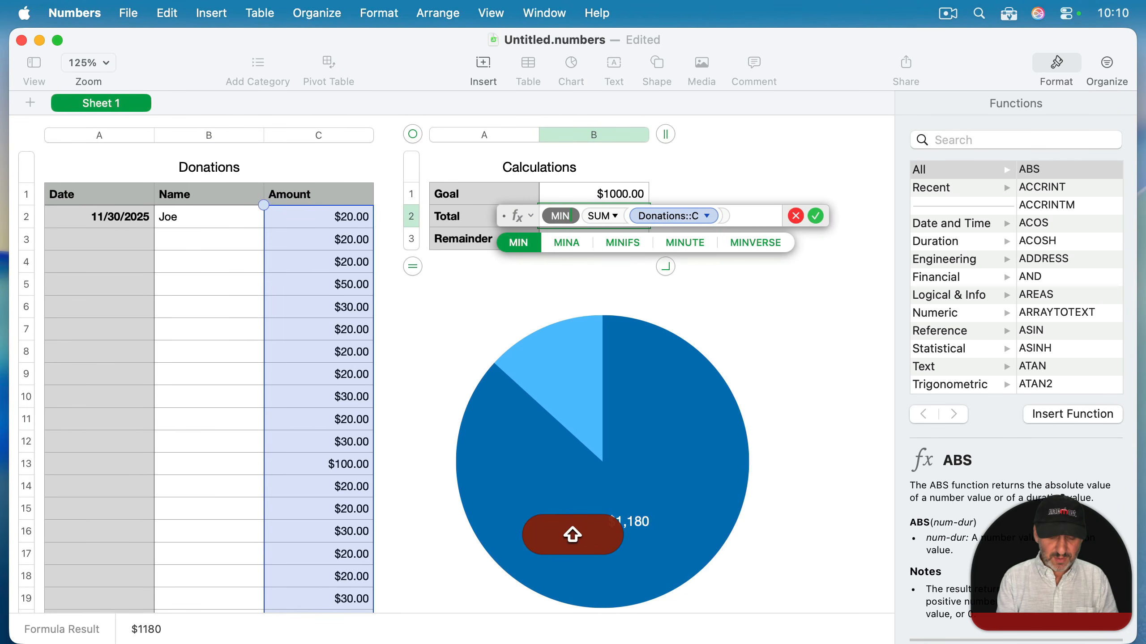
text(()
key(super+Right)
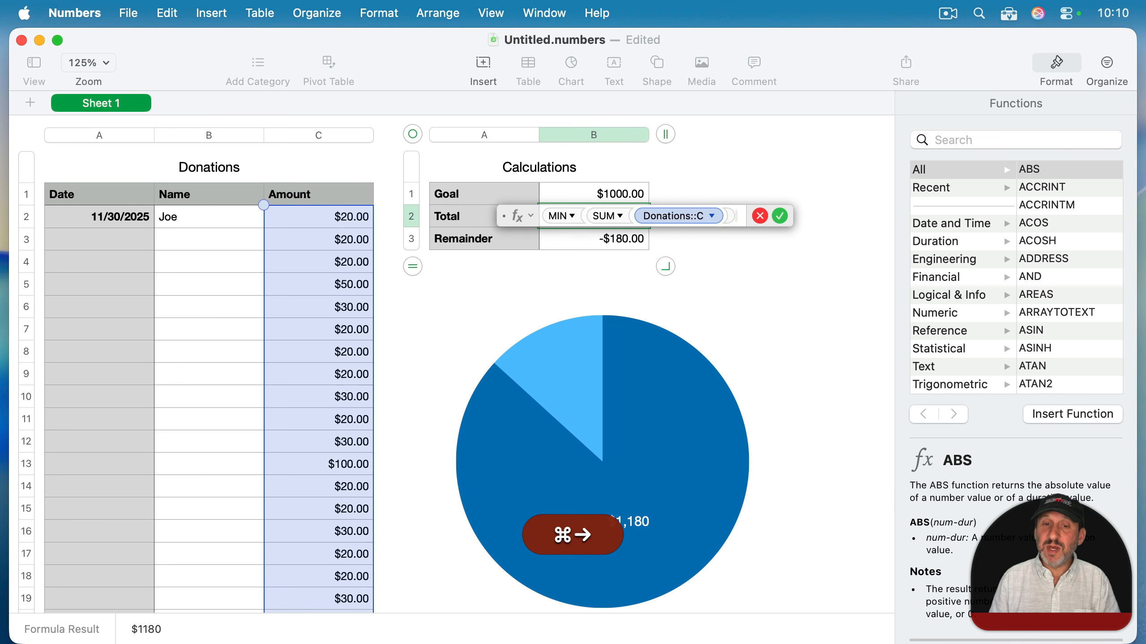
text(,100)
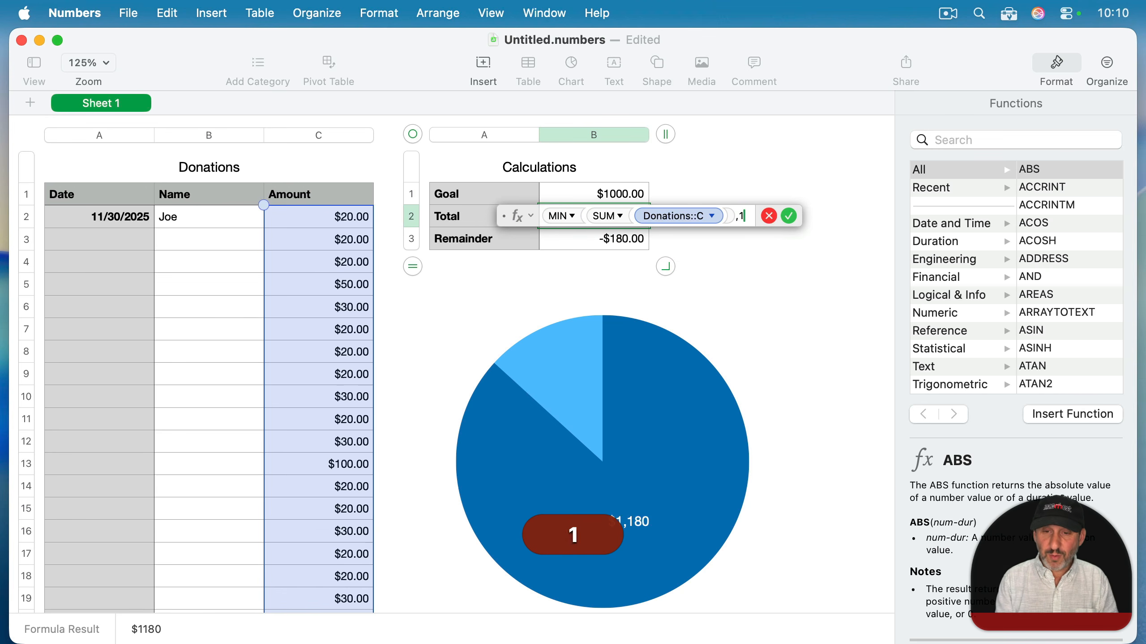
key(BackSpace)
key(BackSpace)
key(BackSpace)
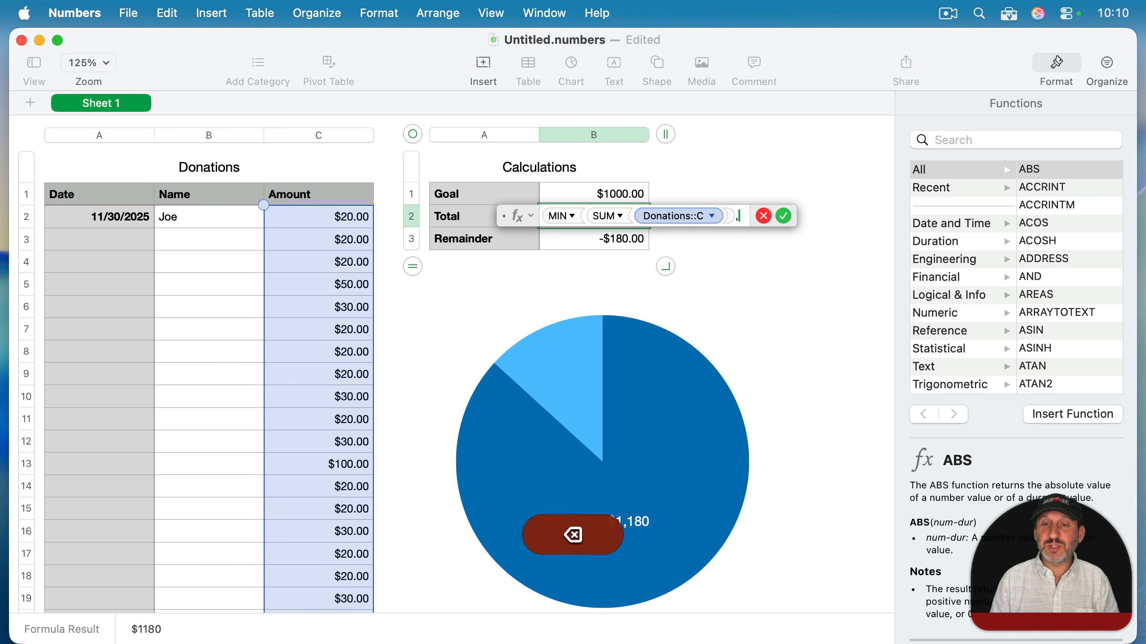
click(608, 195)
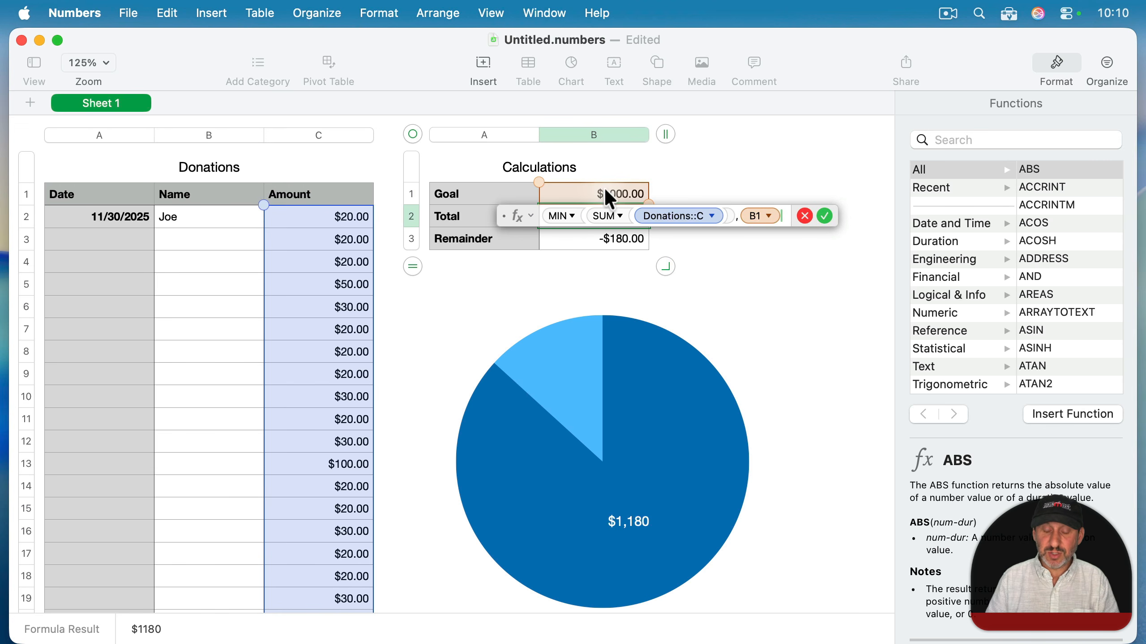
text())
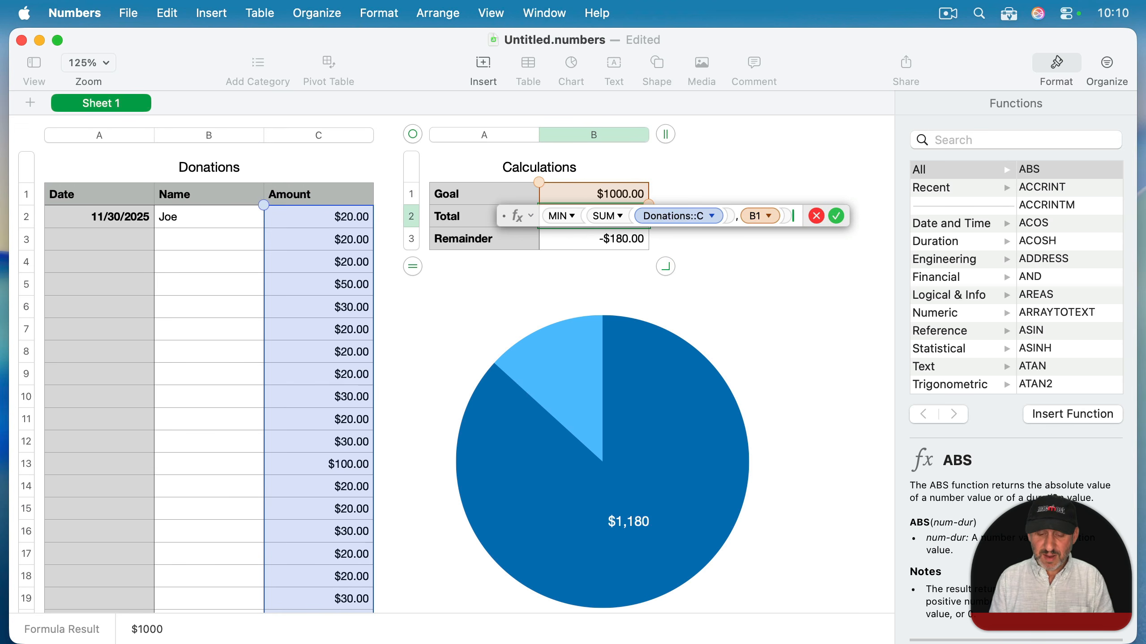
key(Return)
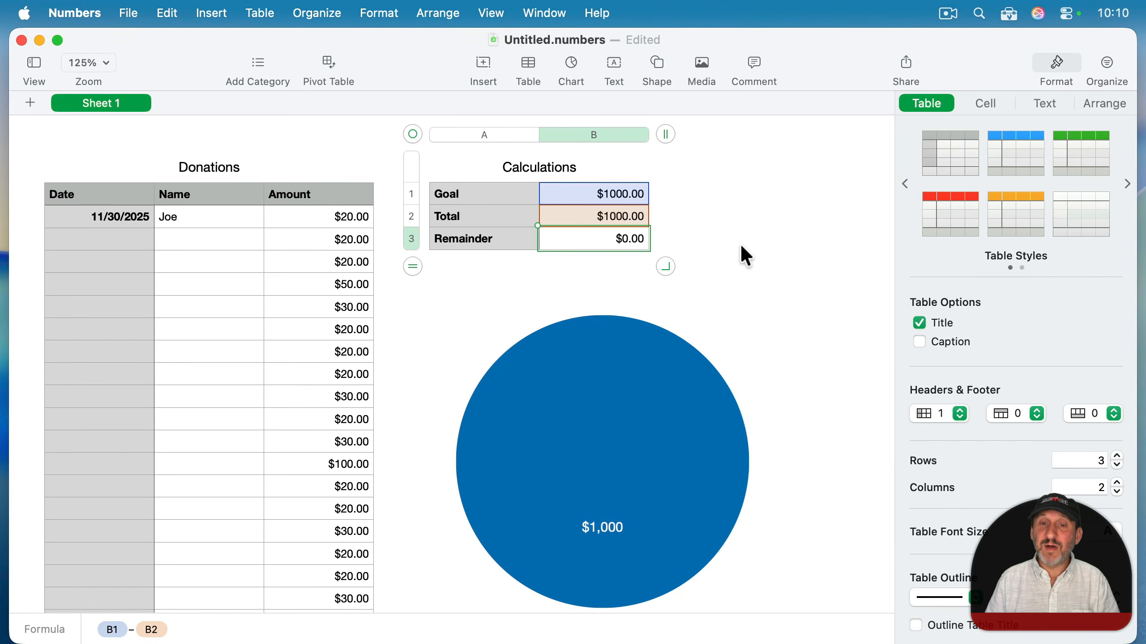
key(super+z)
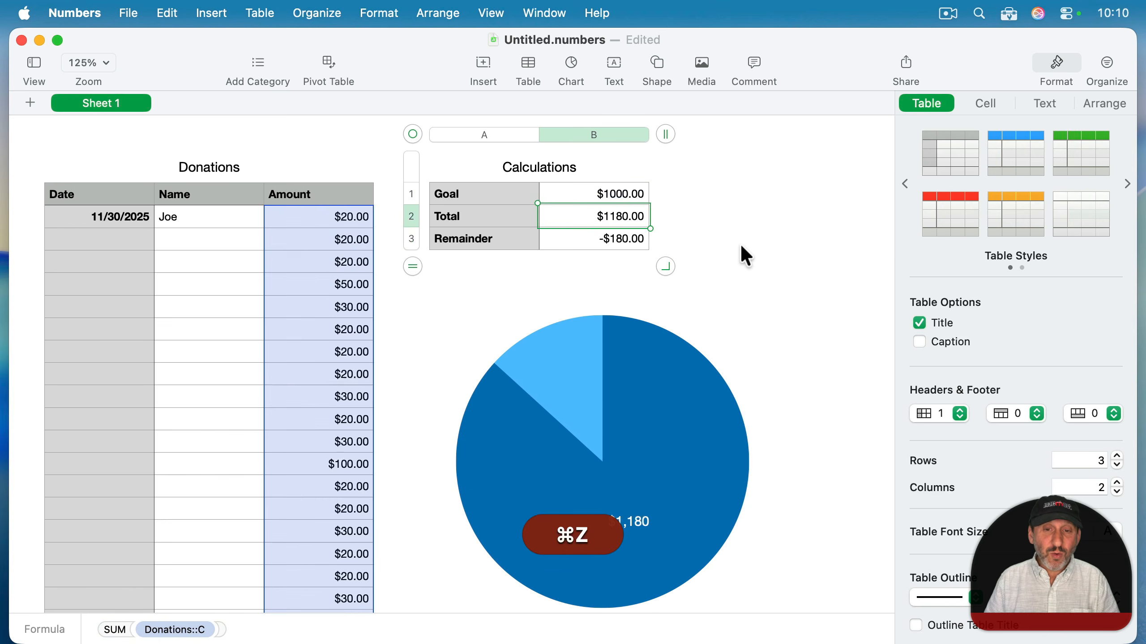
Change the Remainder formula in the Calculations table to MAX(B1−B2,0) so it cannot go below zero
double_click(605, 239)
key(super+Left)
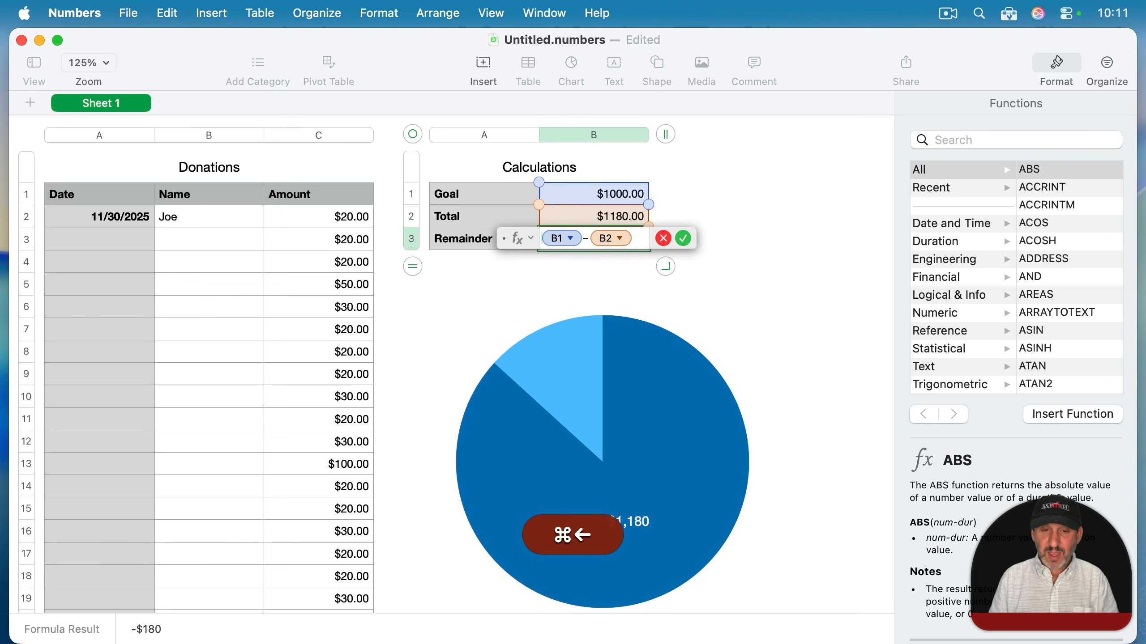
text(max()
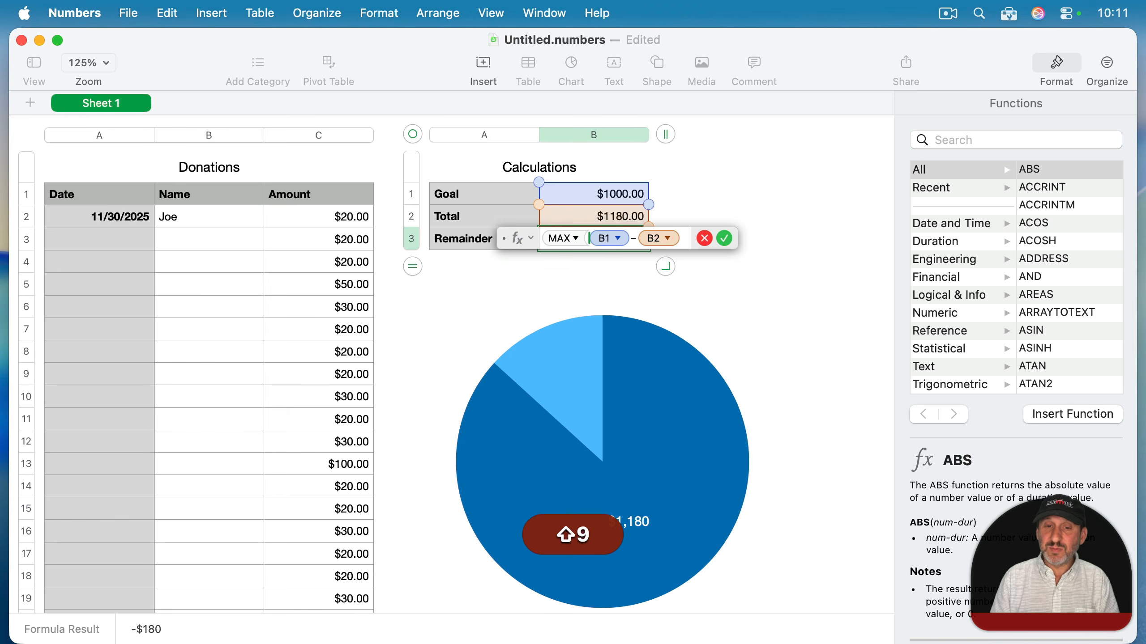
key(super+a)
key(super+Right)
text(,)
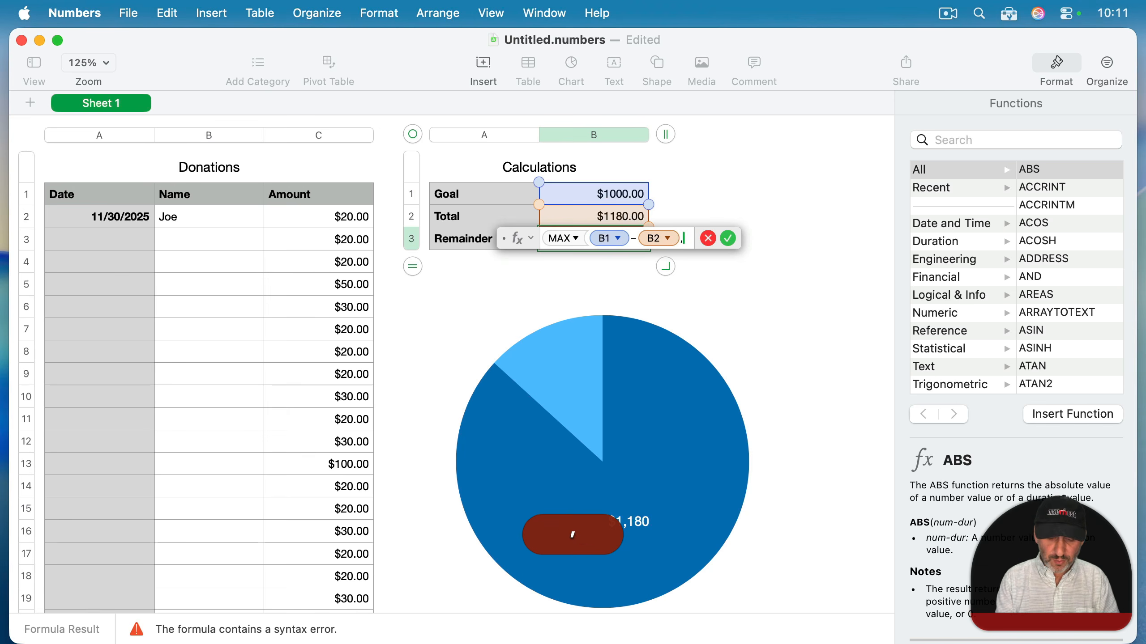
text(0))
key(Return)
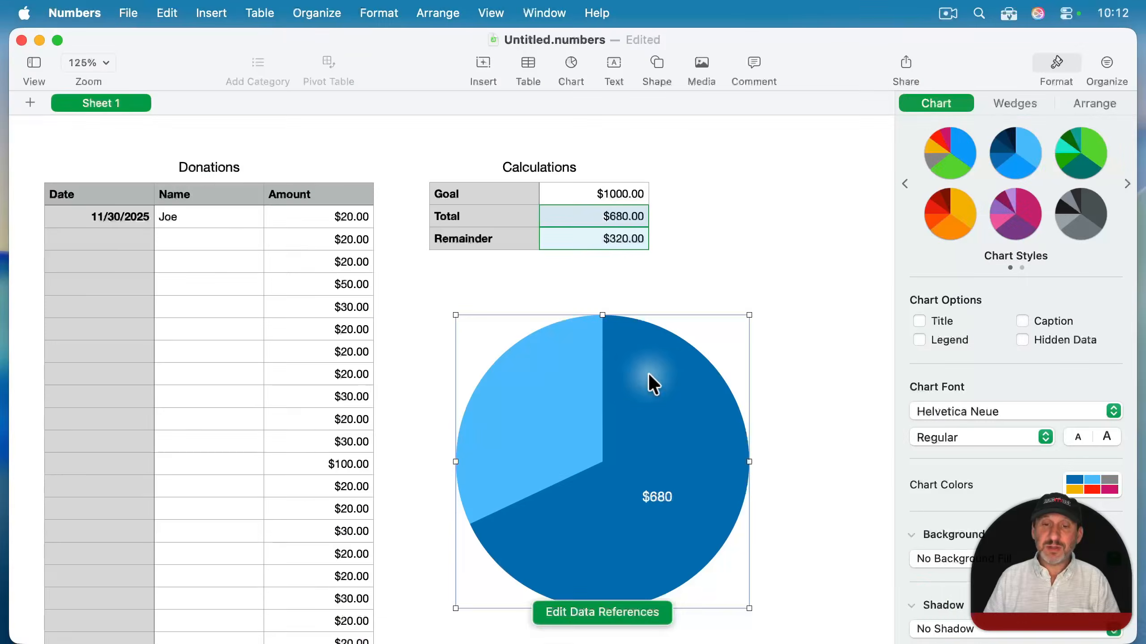
Examine the Total wedge's style options and the 2D chart types that can be inserted
click(654, 374)
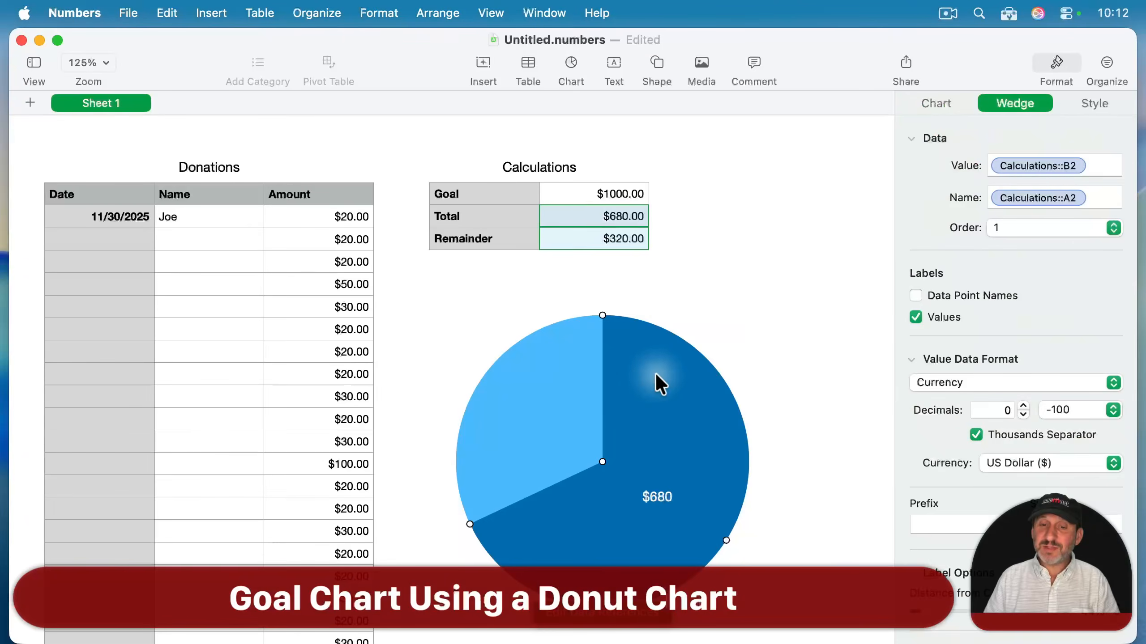
click(548, 383)
click(618, 383)
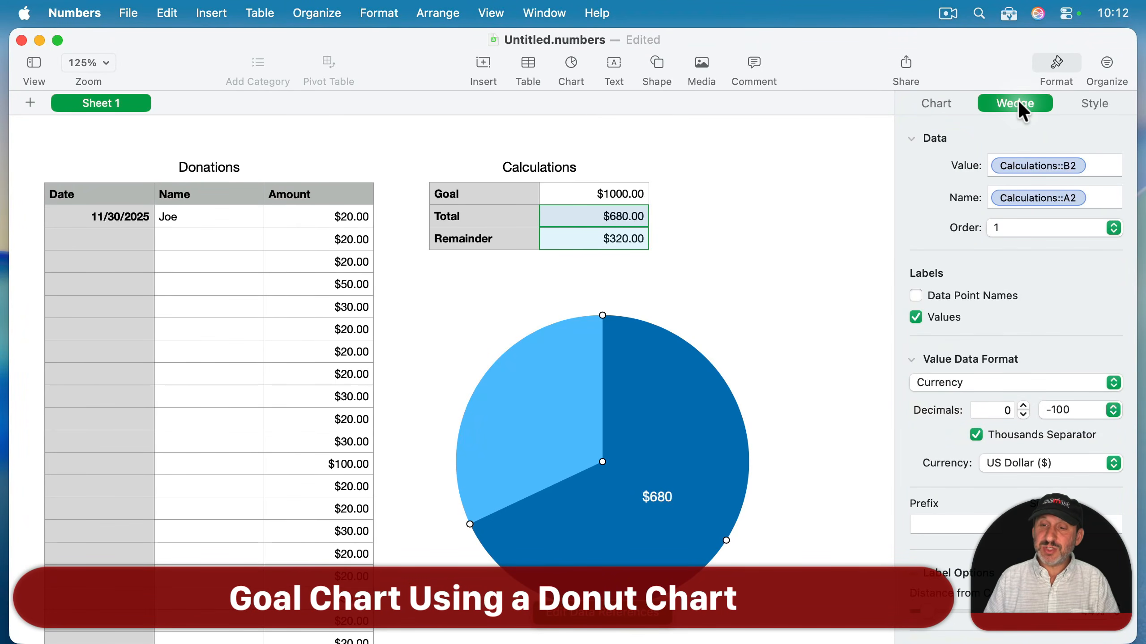
click(1084, 101)
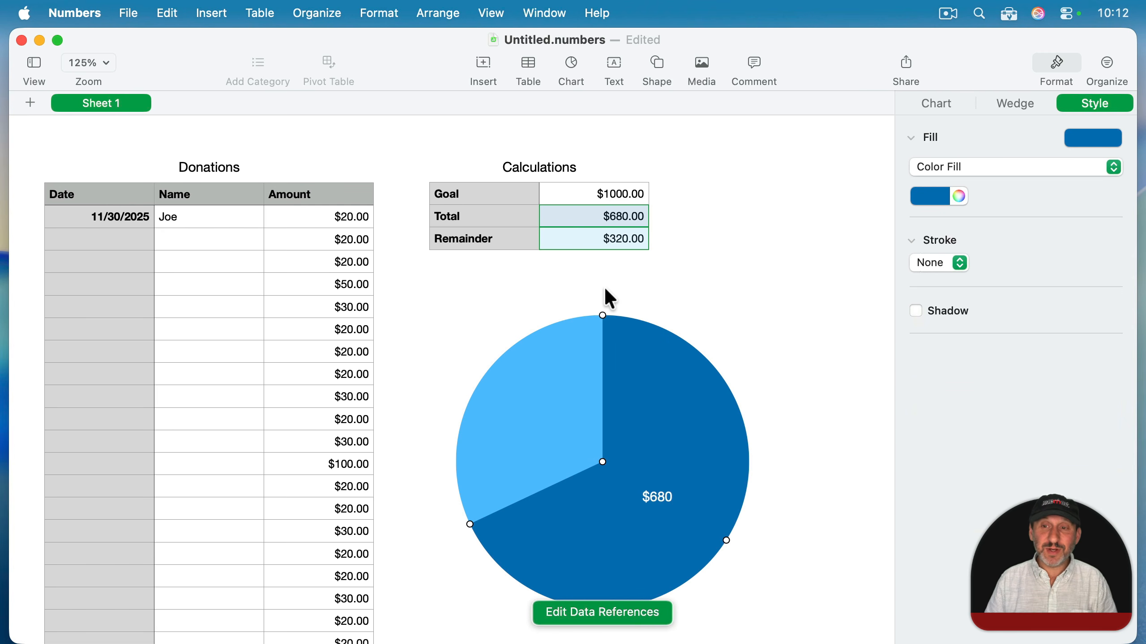
click(573, 67)
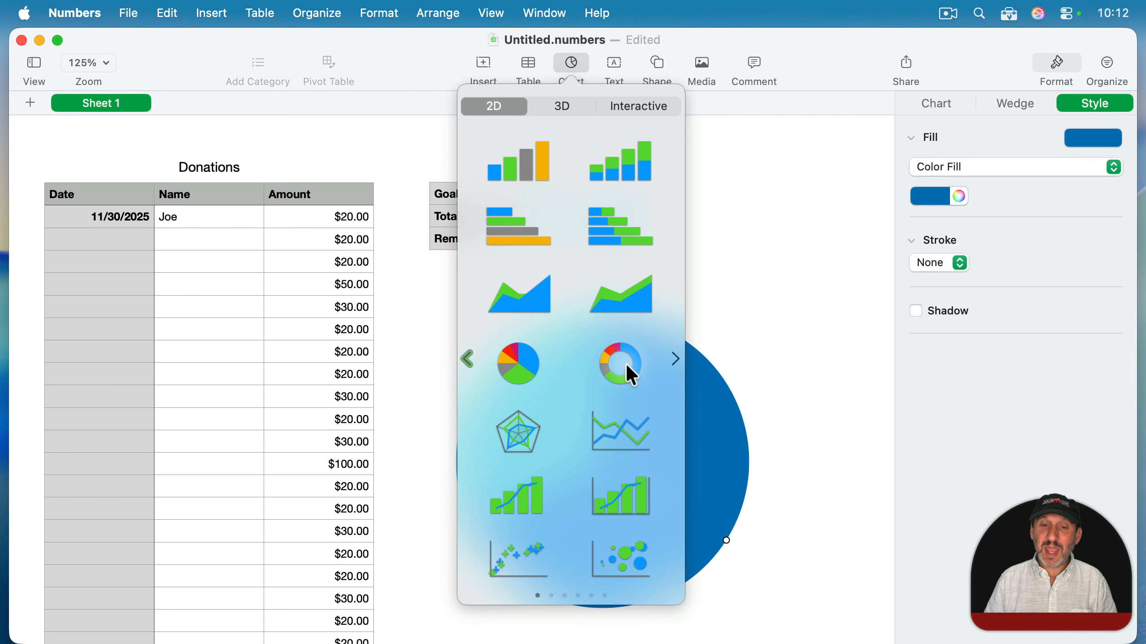
click(689, 346)
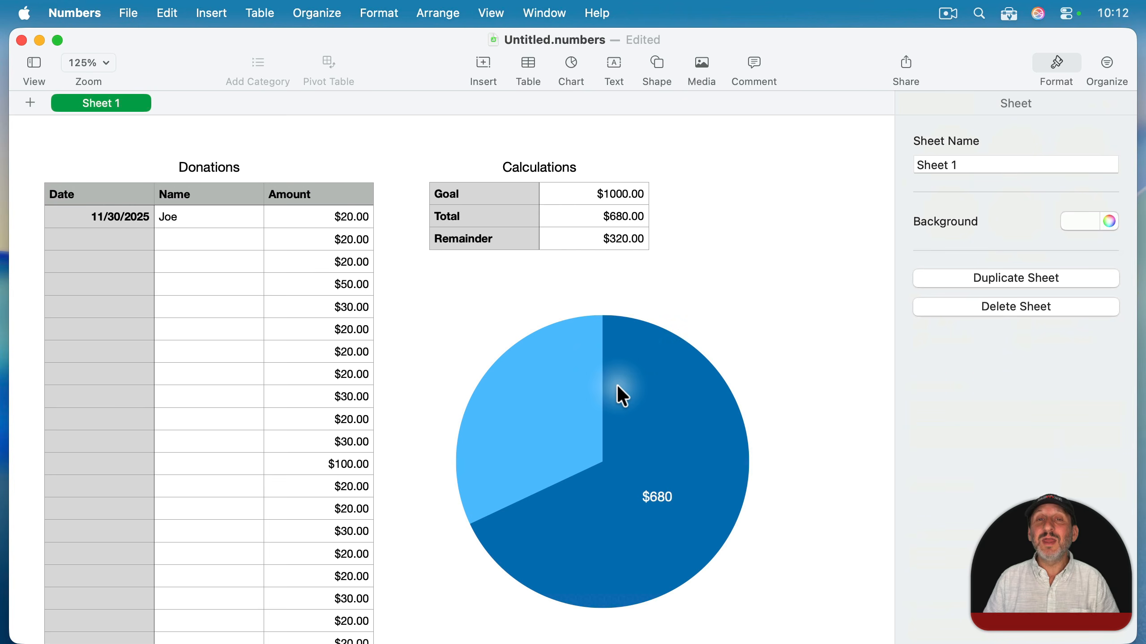
Convert the existing pie chart to the 2D Donut chart type
click(637, 356)
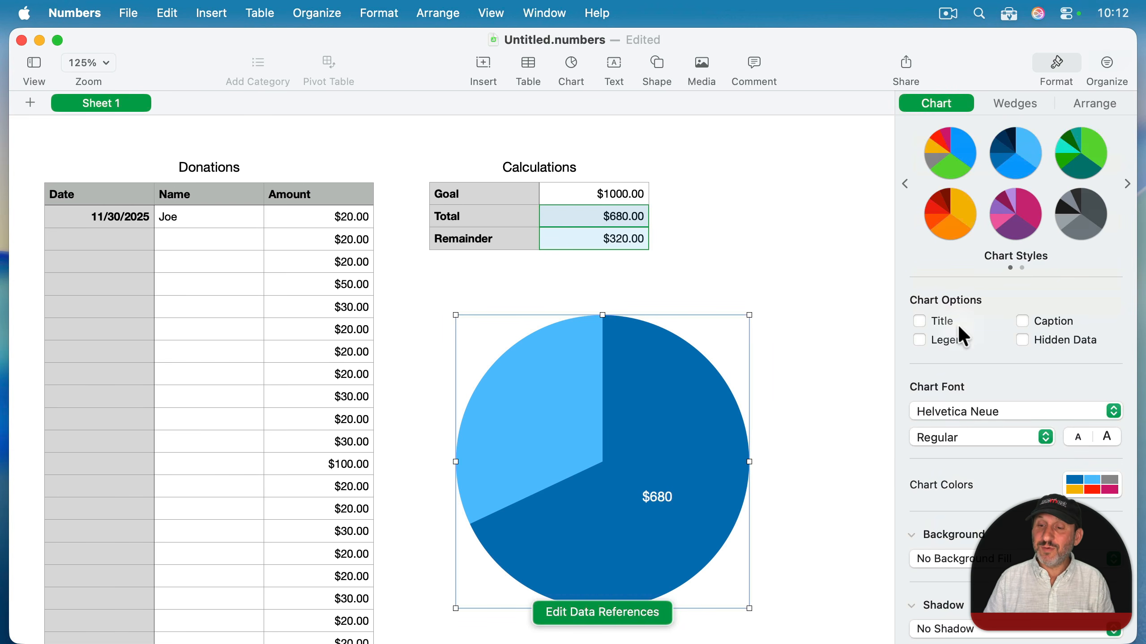
scroll(957, 322, down, 3)
click(936, 622)
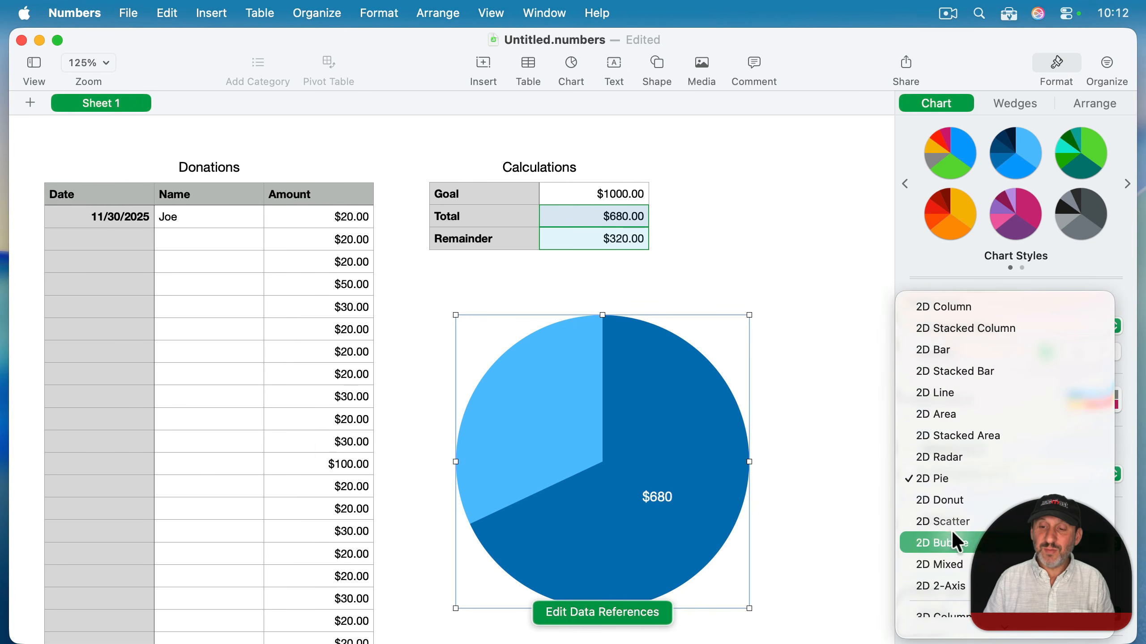
click(956, 500)
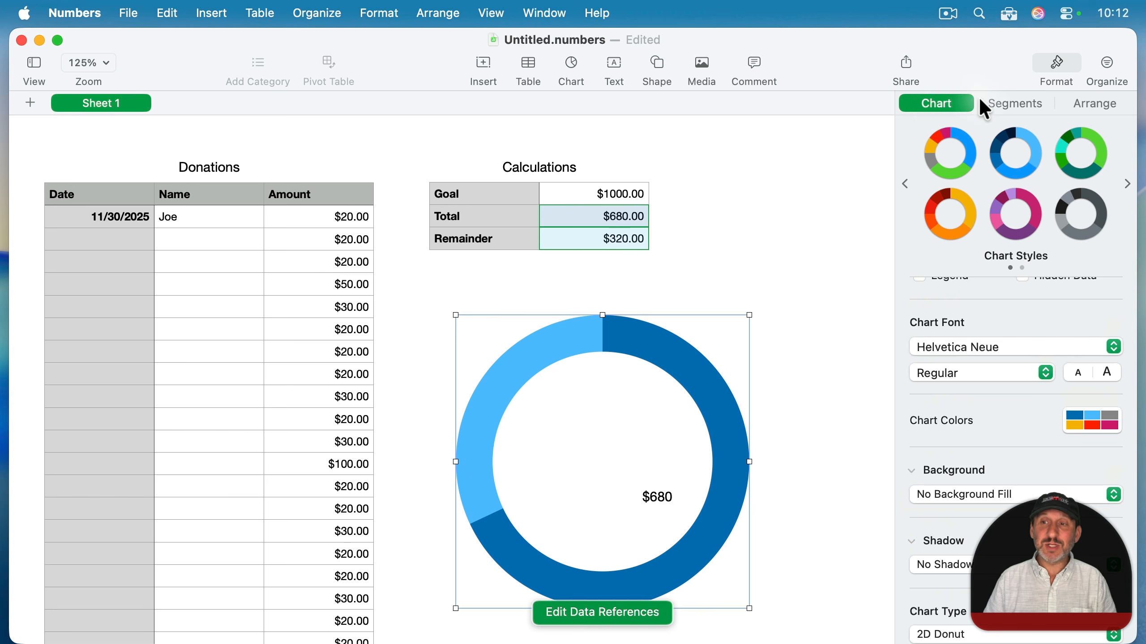
Try rotation angles of 90° and -90° on the donut chart's segments
click(1013, 108)
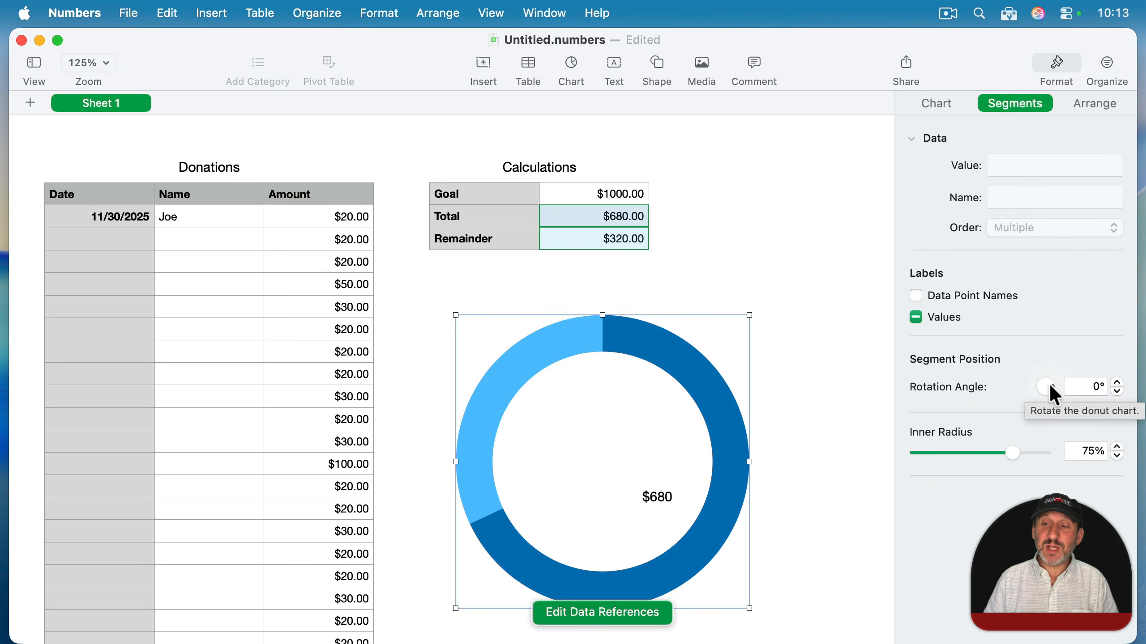
click(1091, 387)
text(90)
key(Return)
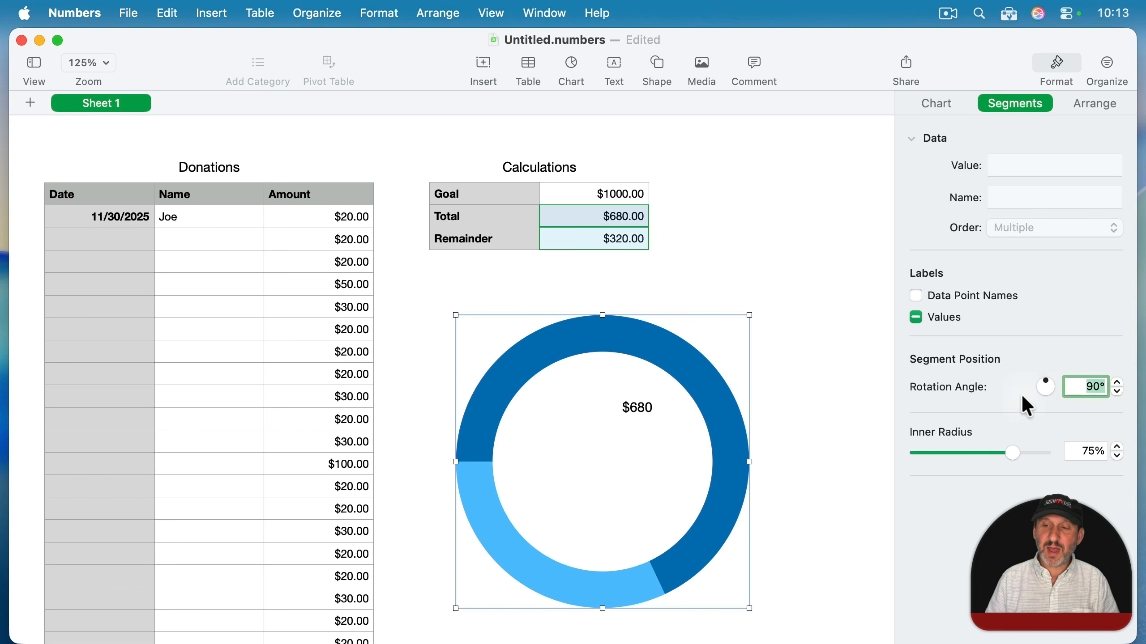
text(-90)
key(Return)
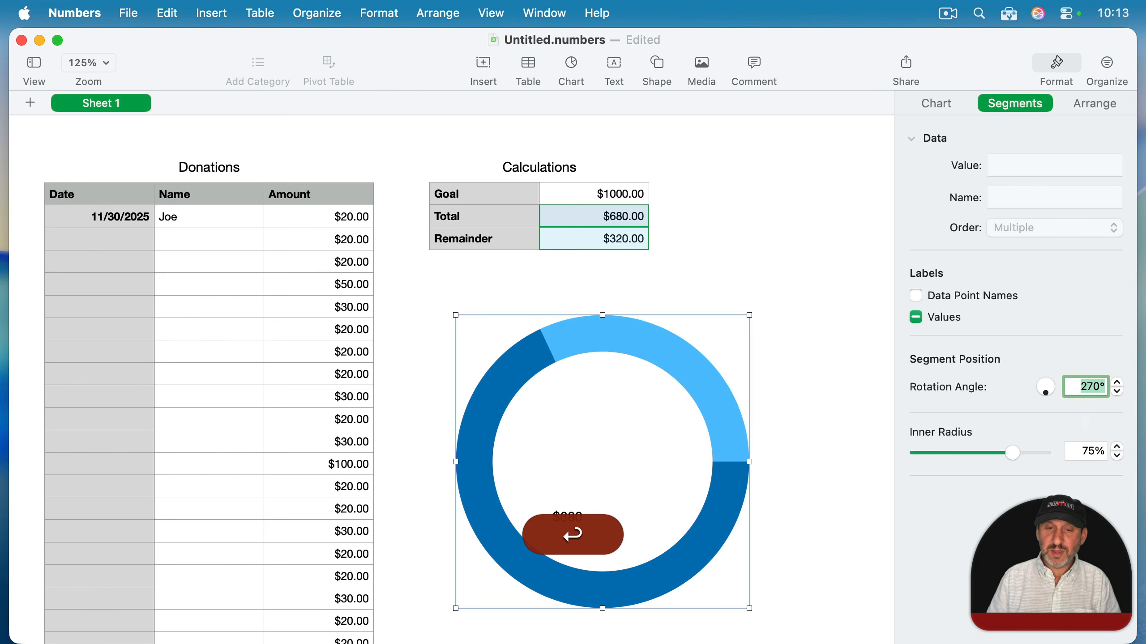
Set the Total segment's label distance from center to 57%
click(721, 403)
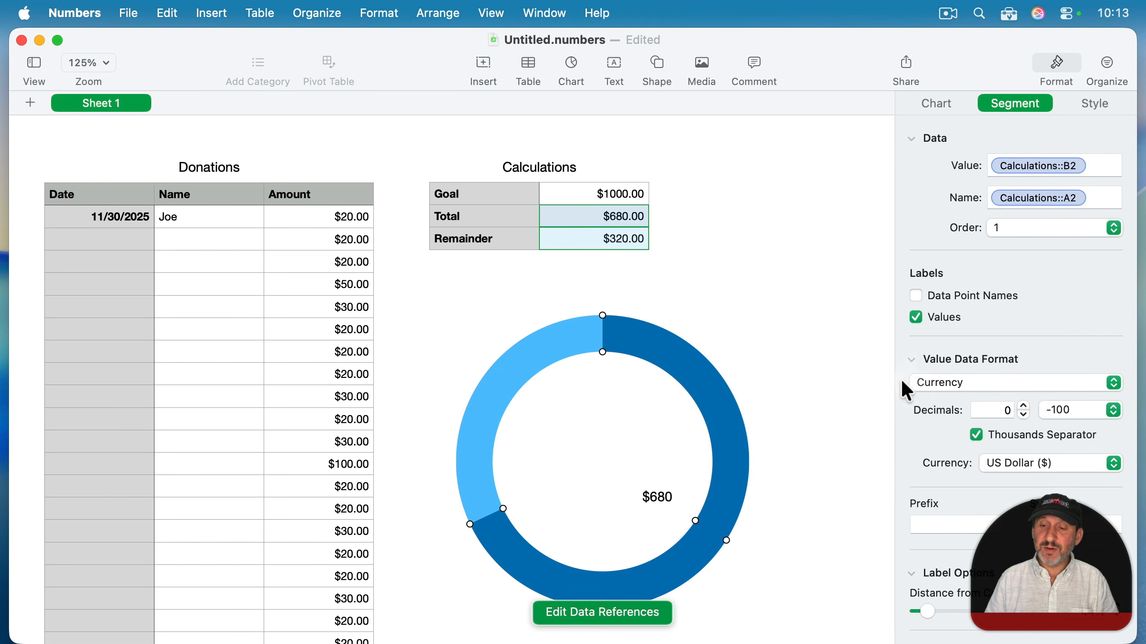
scroll(975, 383, down, 5)
mouse_move(929, 414)
mouse_down()
mouse_move(939, 411)
mouse_move(911, 409)
mouse_move(987, 416)
mouse_move(940, 412)
mouse_up()
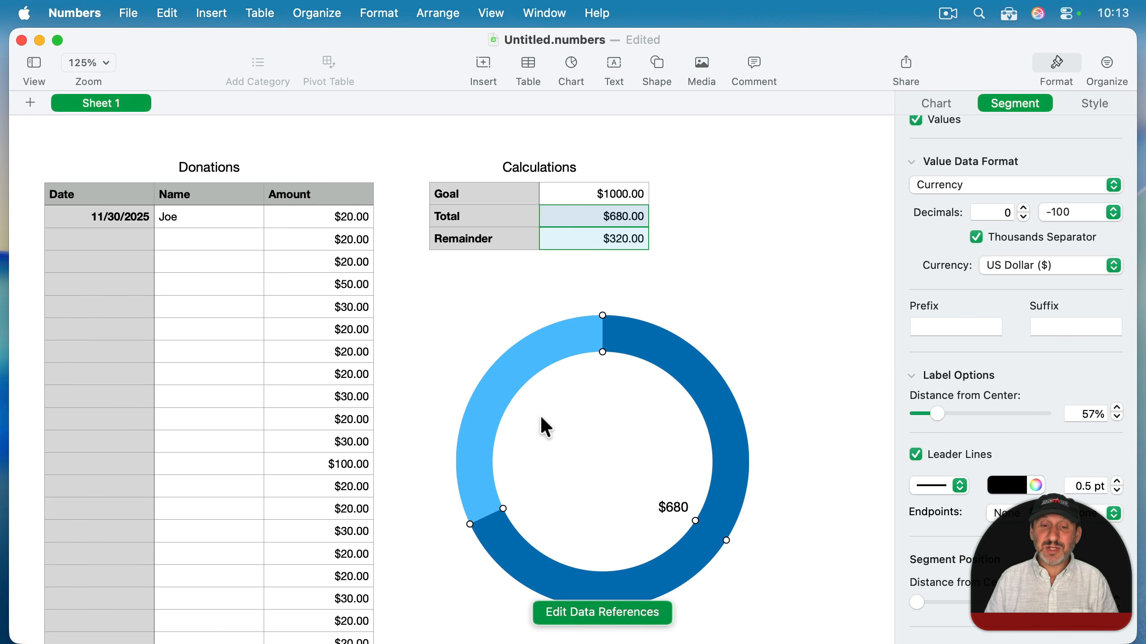
Add a row named Fill with the value 1000 below Remainder in the Calculations table
click(464, 242)
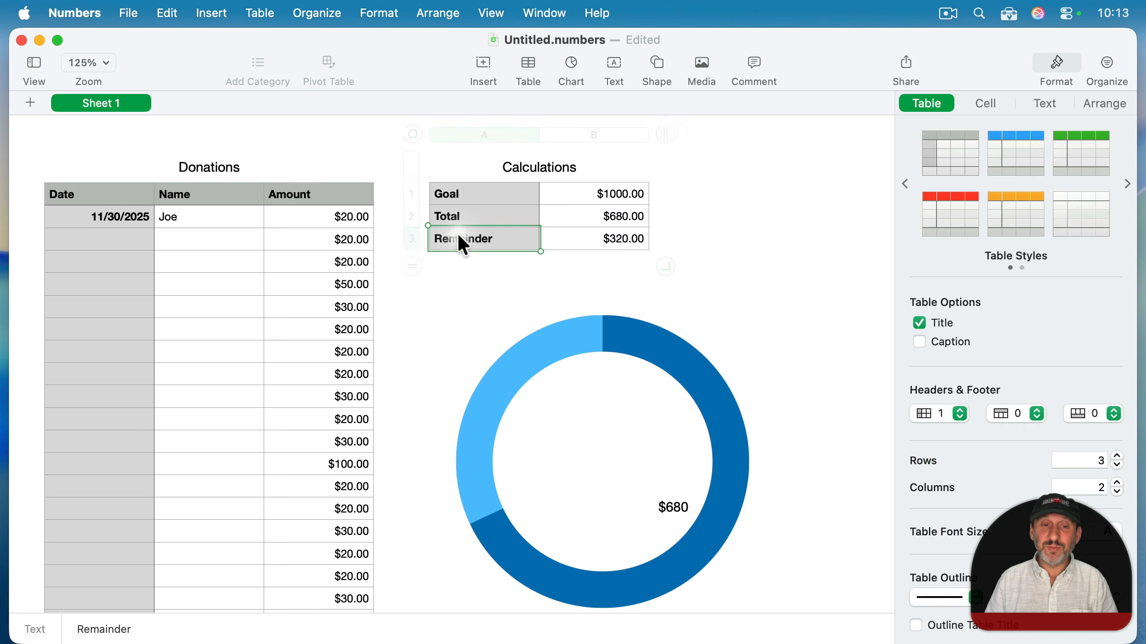
key(Return)
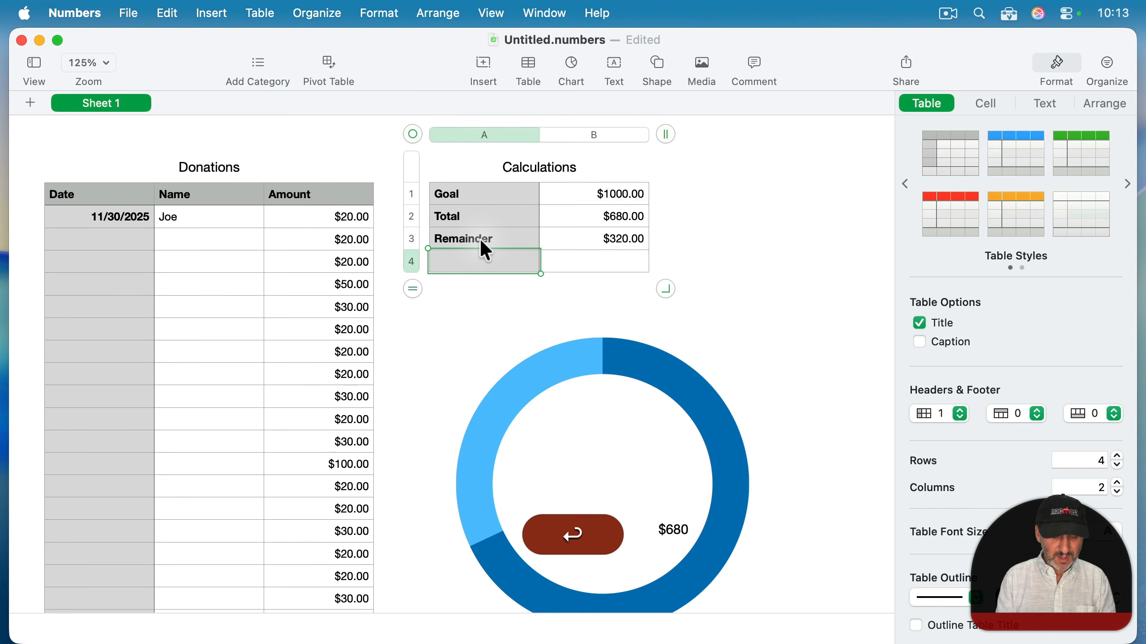
text(Fill)
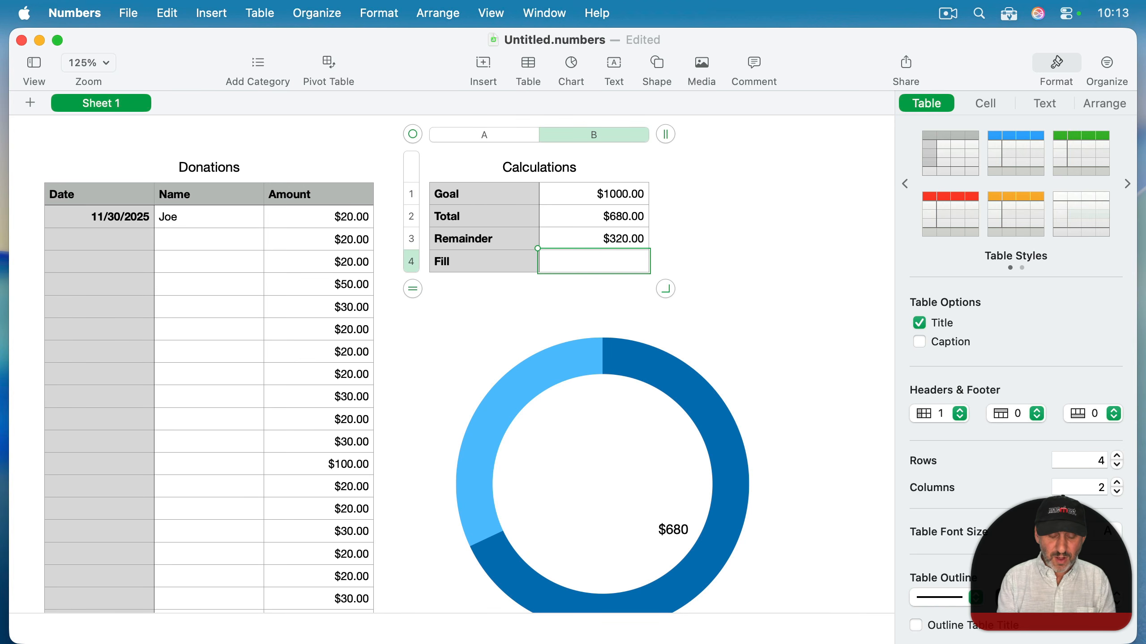
text(1000)
key(Return)
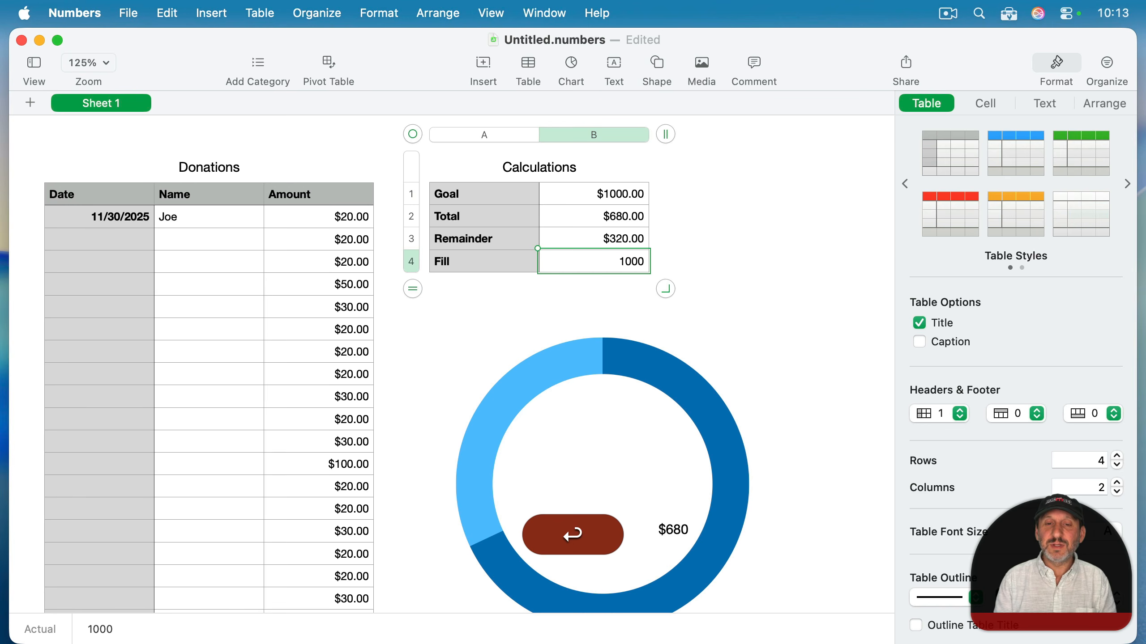
Extend the donut chart's data references to include the Fill row
click(637, 366)
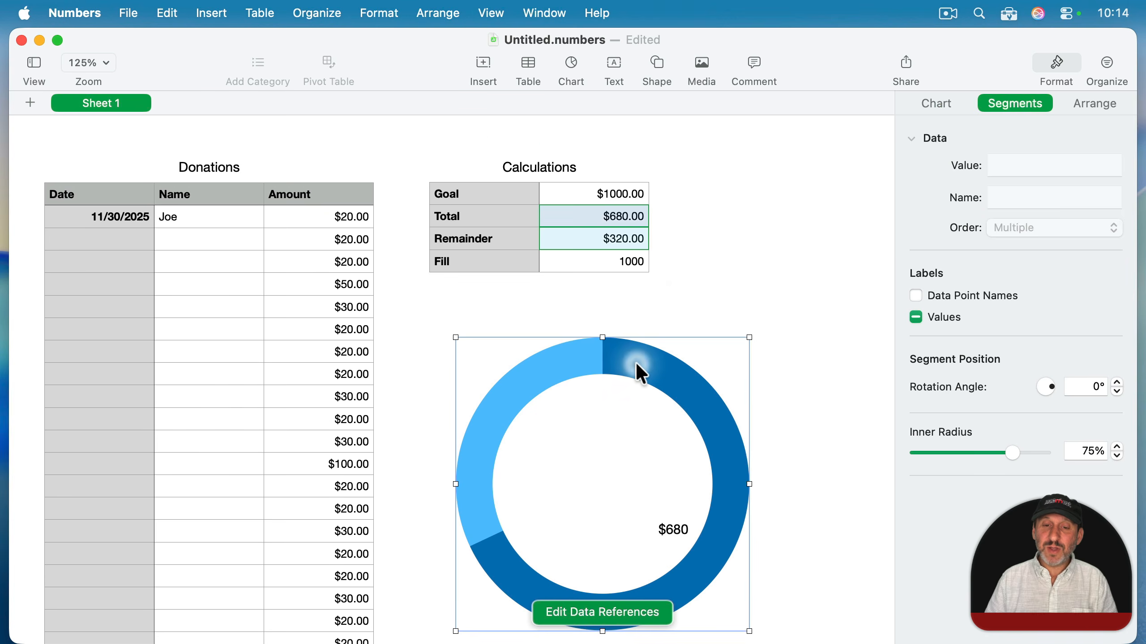
scroll(626, 433, down, 2)
click(609, 562)
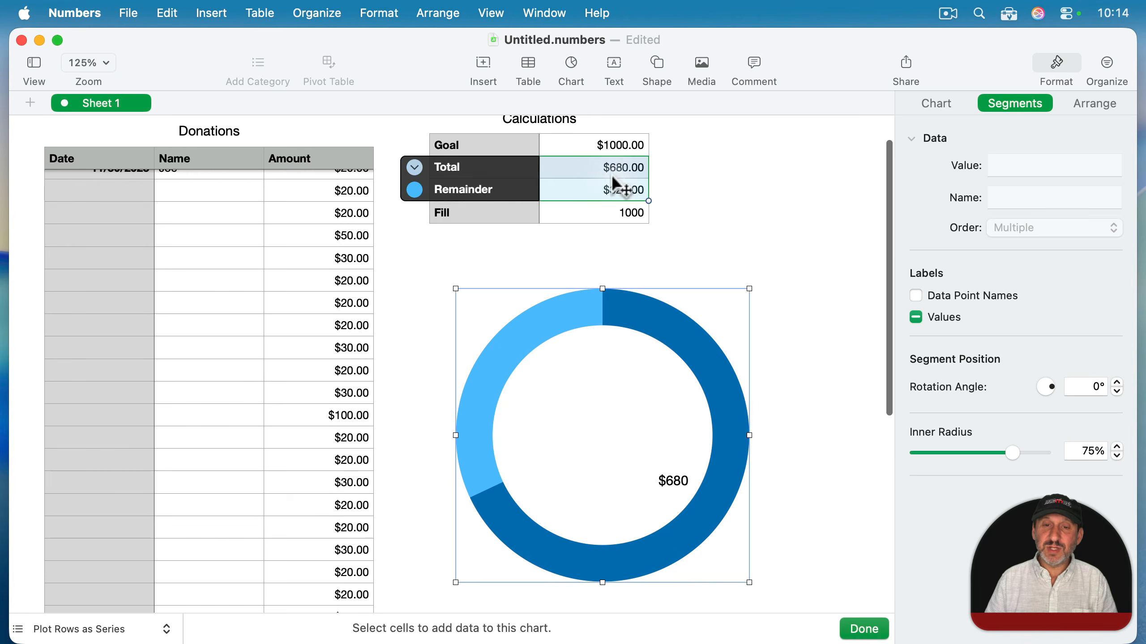
drag(649, 202, 649, 223)
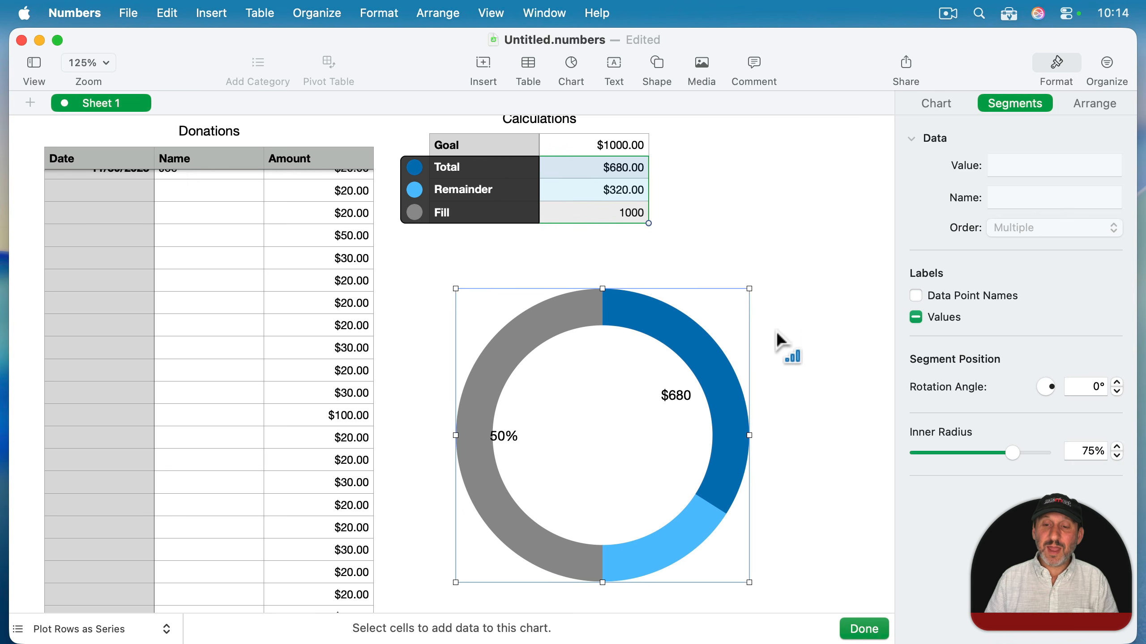
click(864, 630)
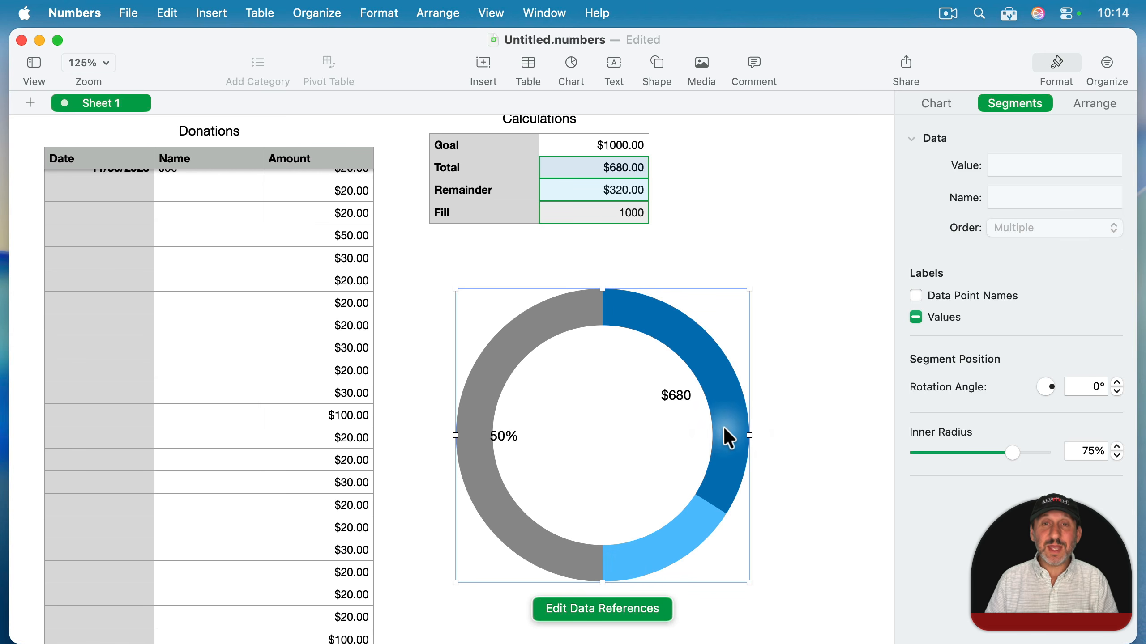
Change the Fill segment's color fill in the donut chart to white
click(549, 323)
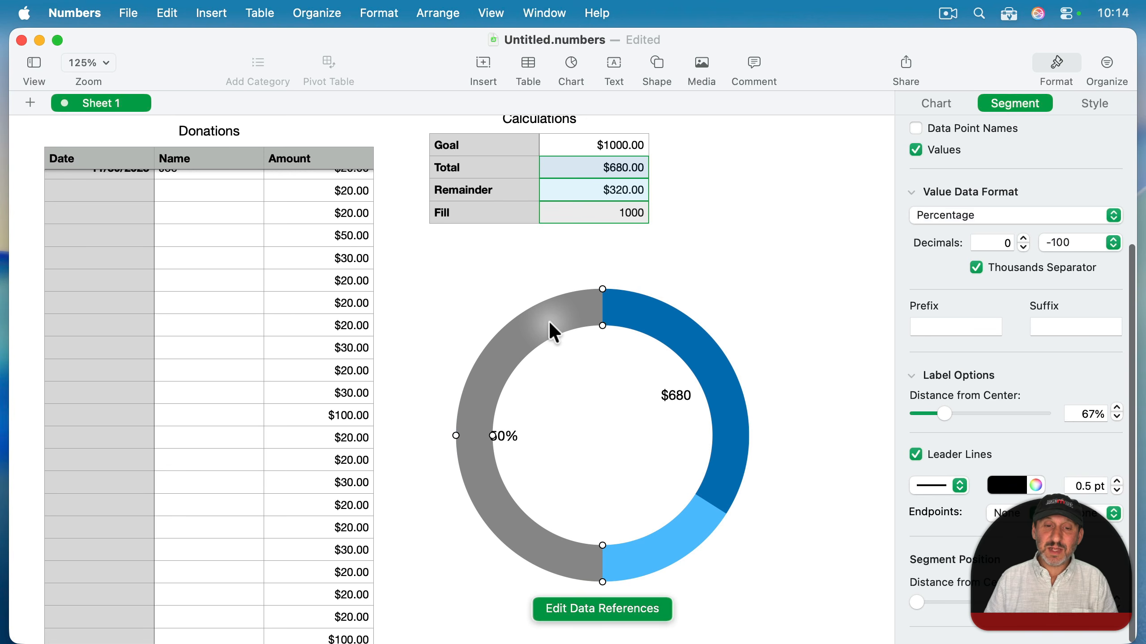
click(1095, 101)
click(936, 208)
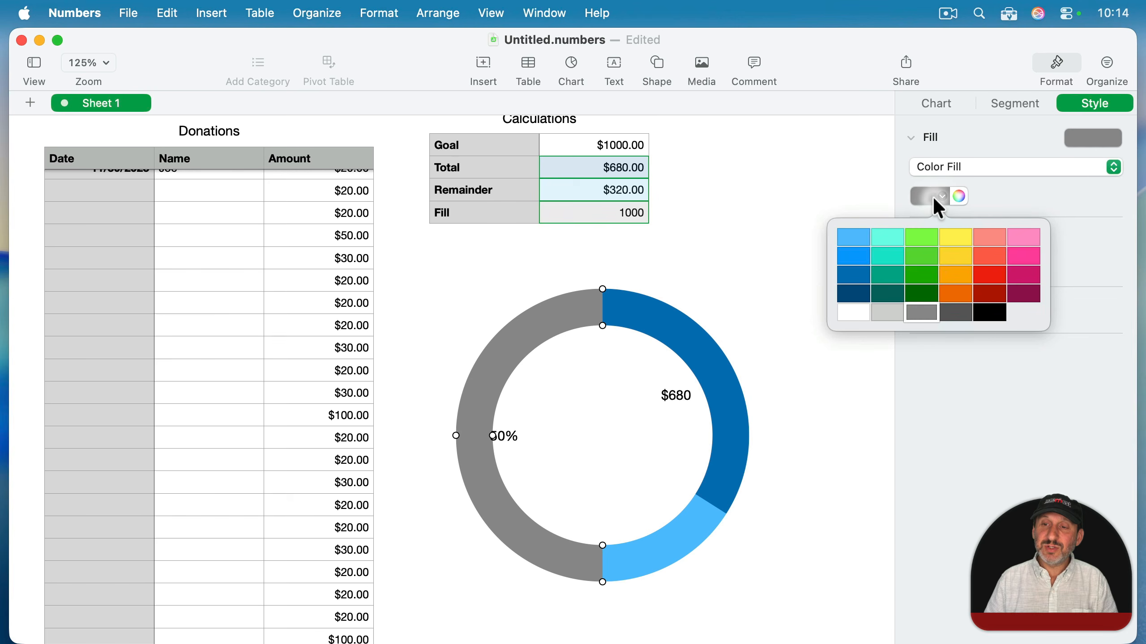
click(853, 313)
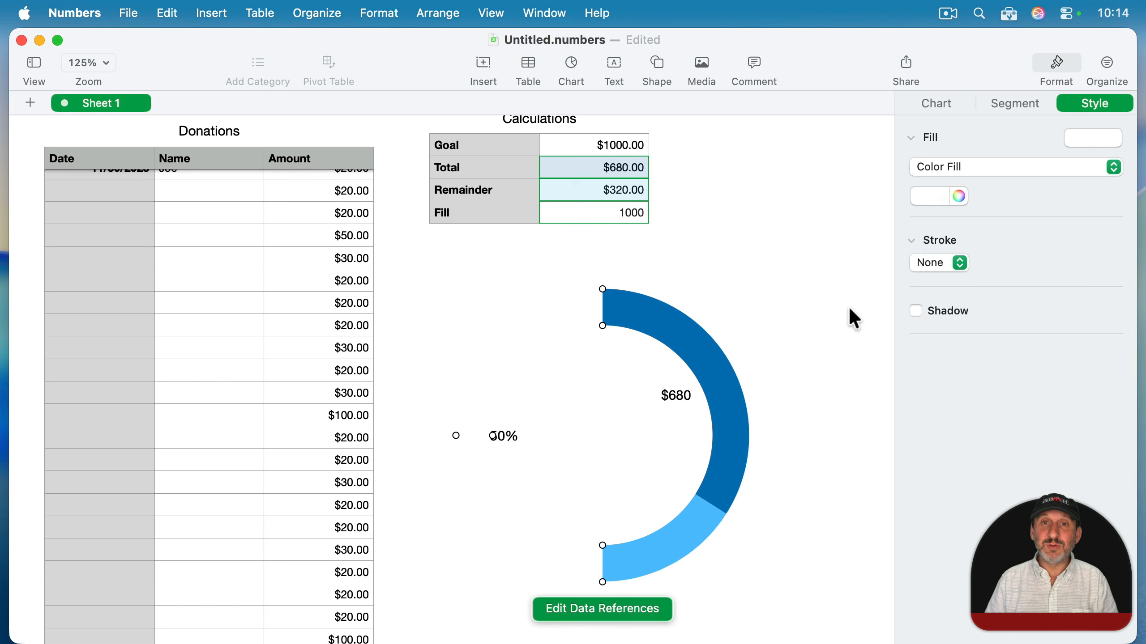
Set the rotation angle of the donut chart's segments to 90°
click(647, 333)
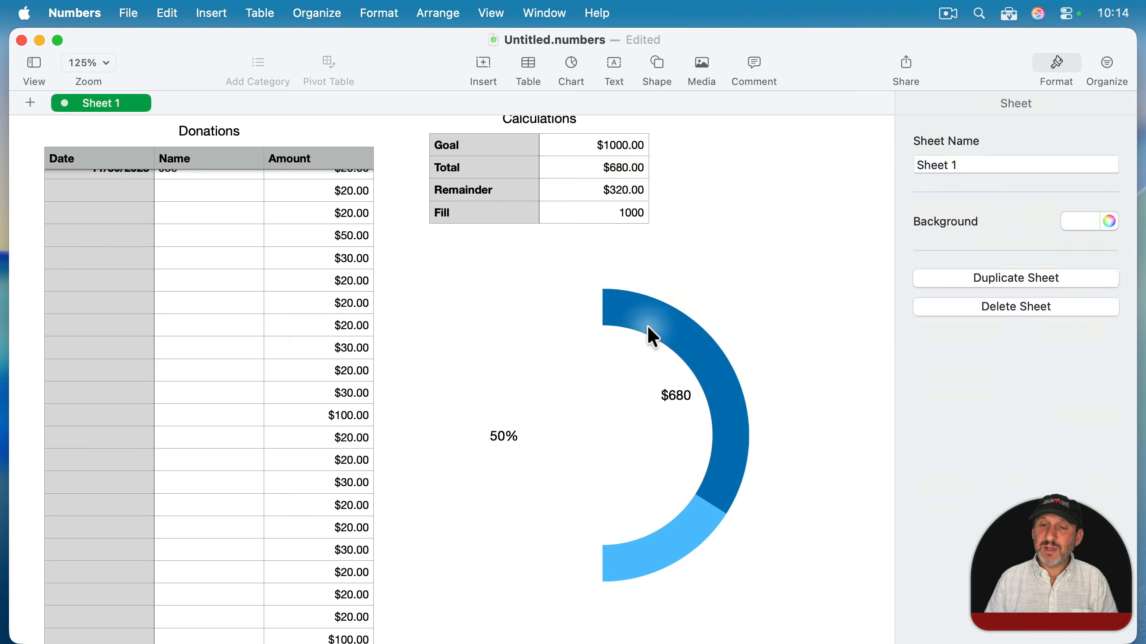
click(532, 353)
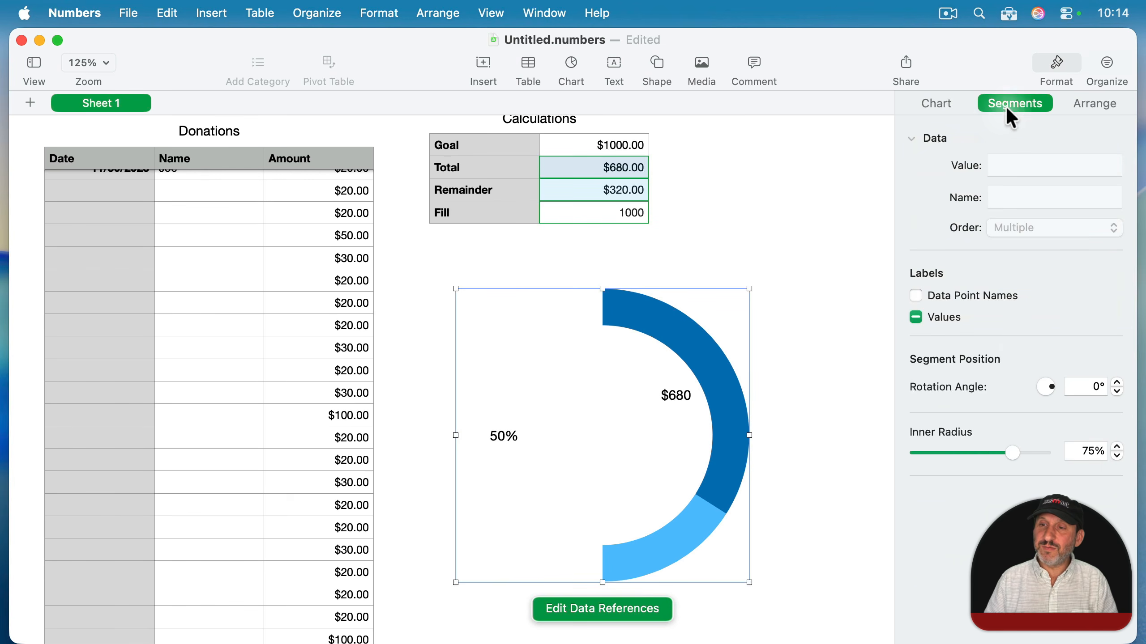
click(1088, 386)
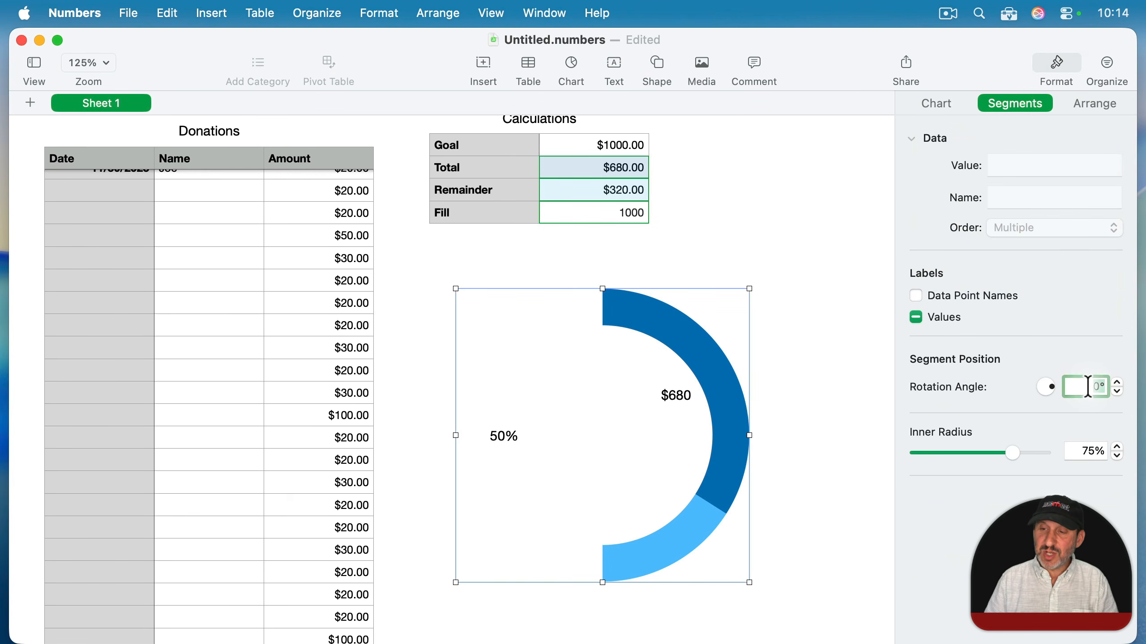
text(90)
key(Return)
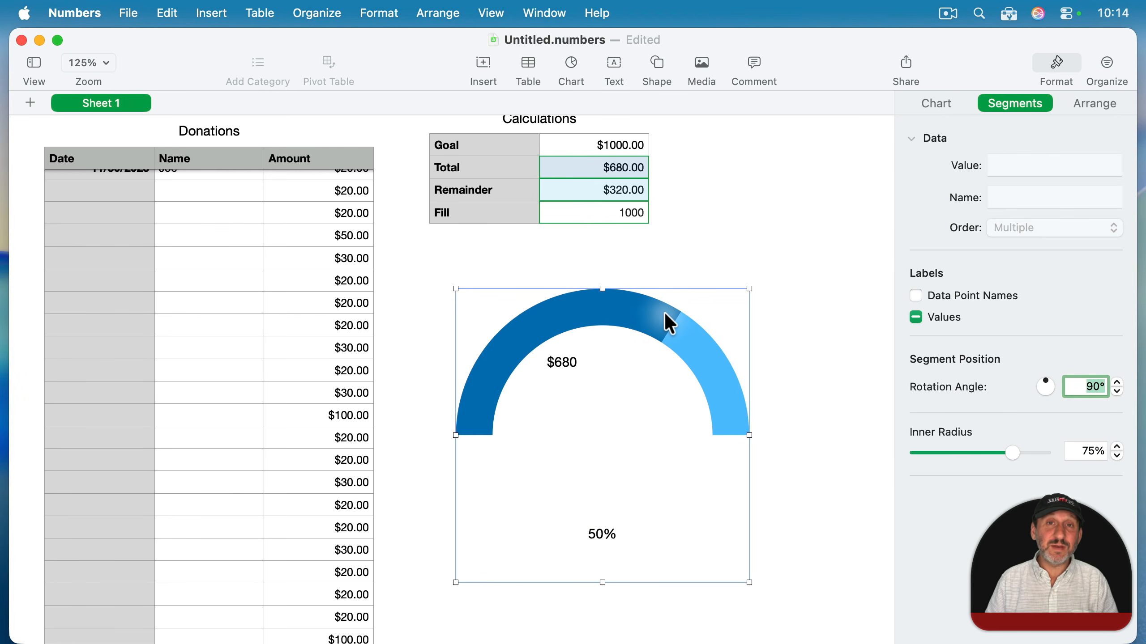
Hide the value label of the white Fill segment in the donut chart
click(484, 475)
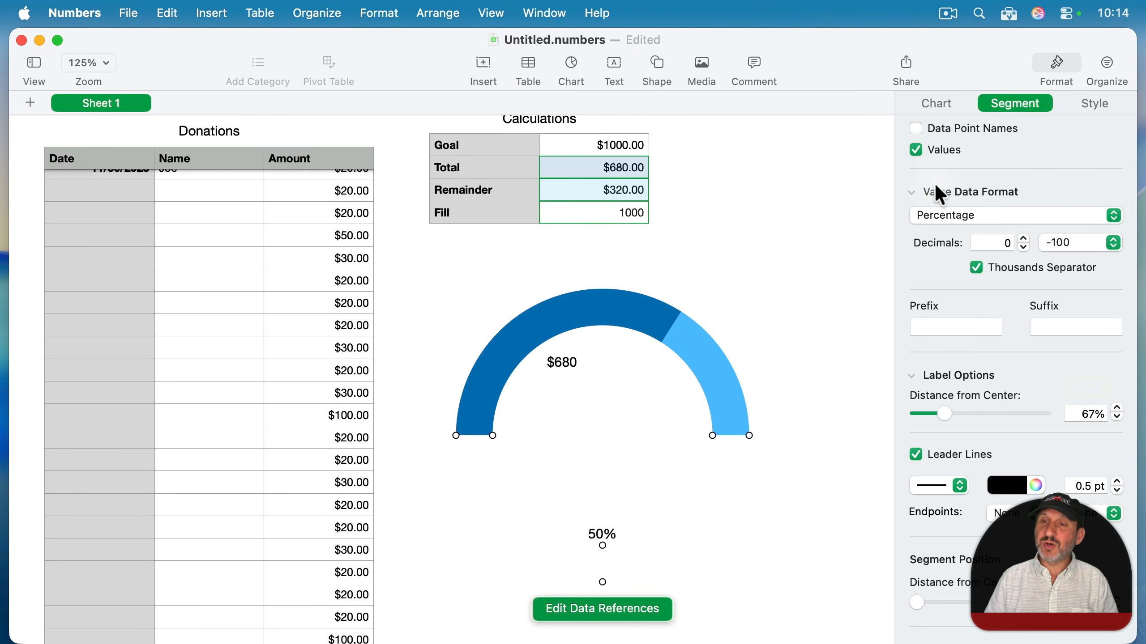
click(916, 150)
click(808, 389)
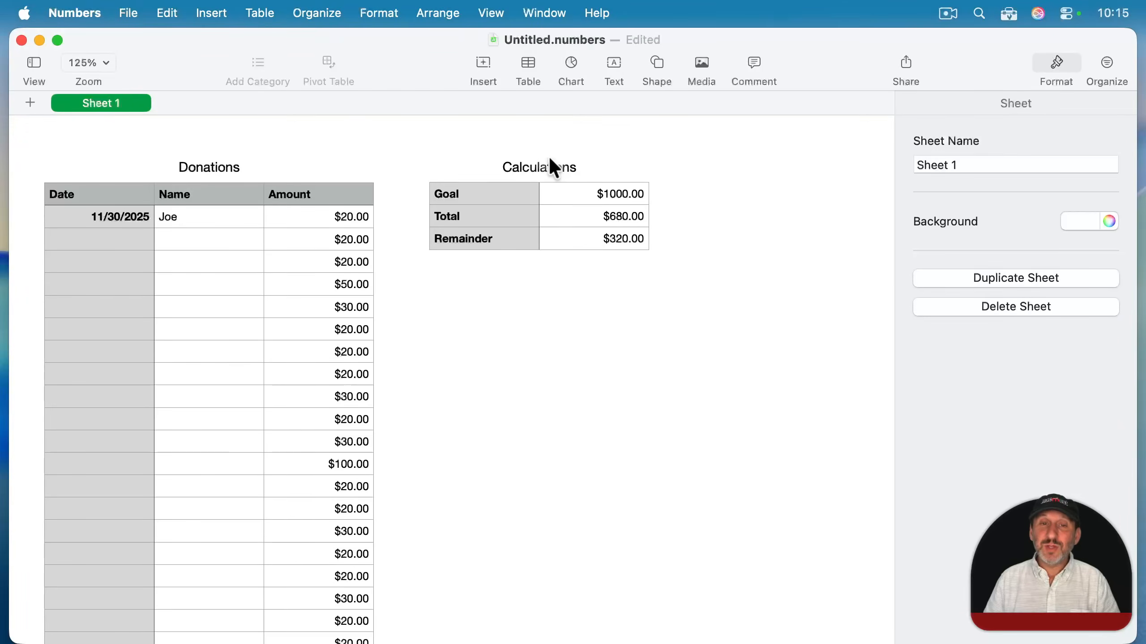
Insert a 2D stacked column chart that uses the Total and Remainder amounts from the Calculations table
click(568, 65)
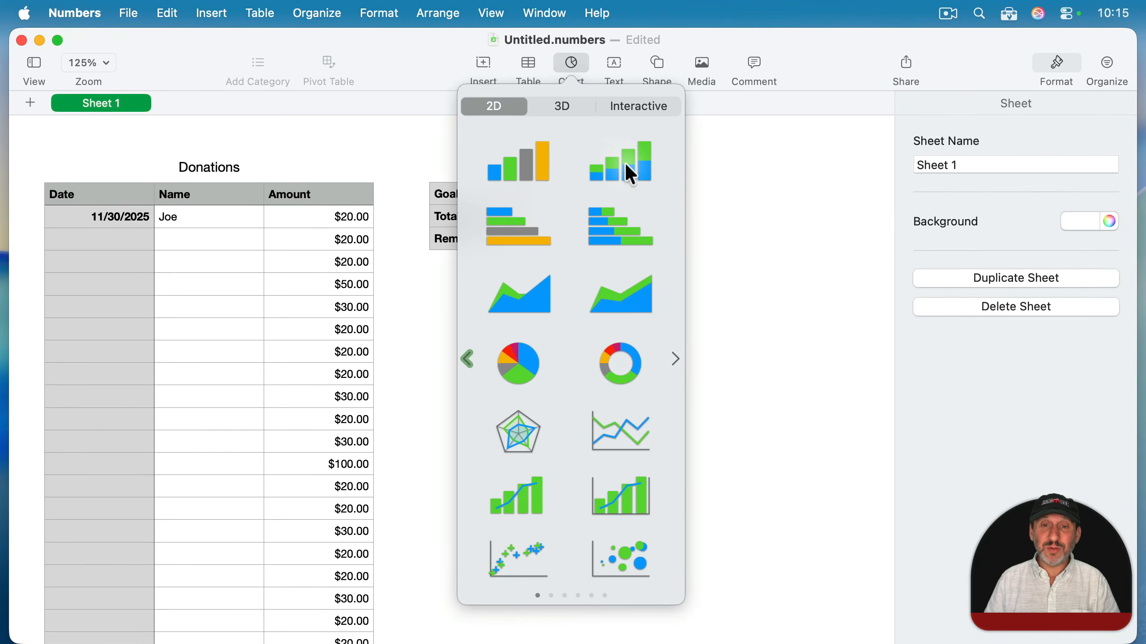
click(631, 174)
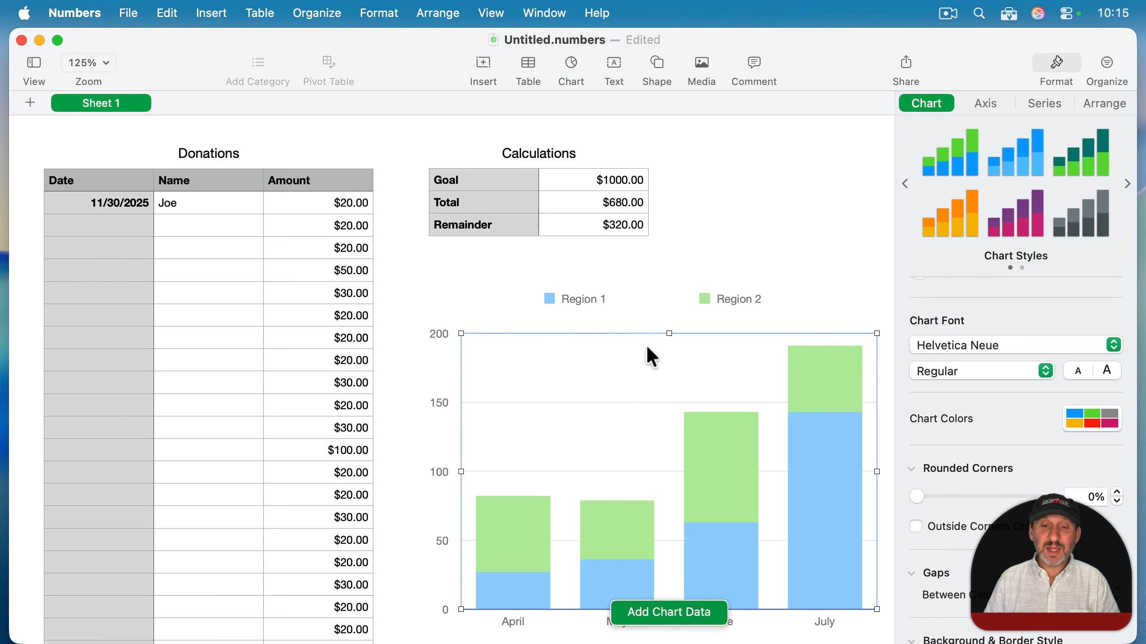
click(664, 614)
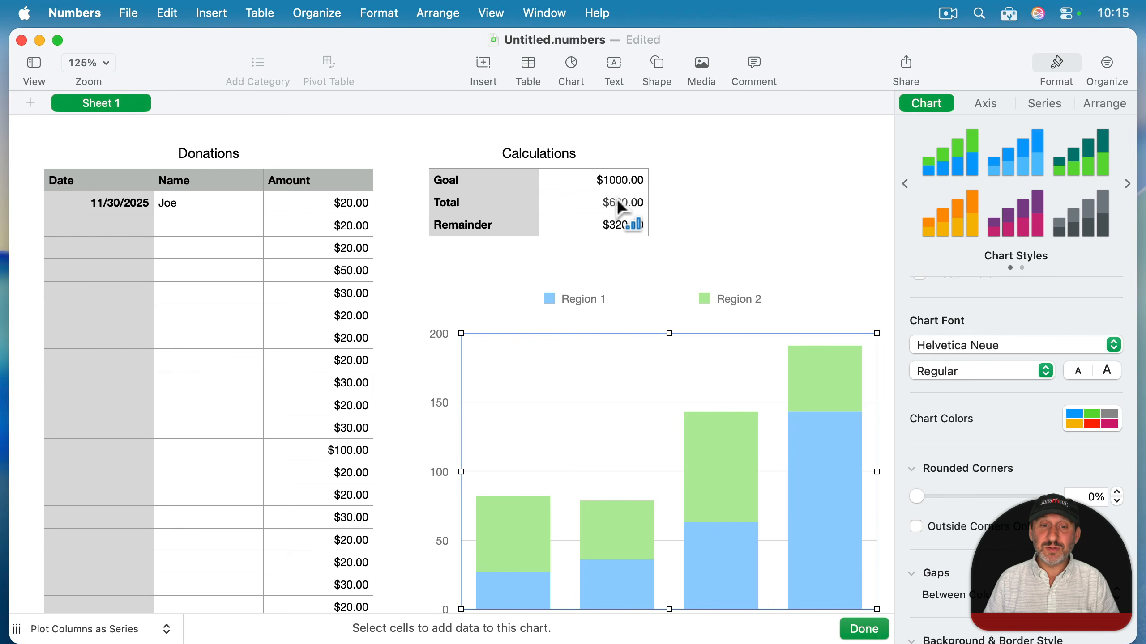
drag(616, 202, 616, 222)
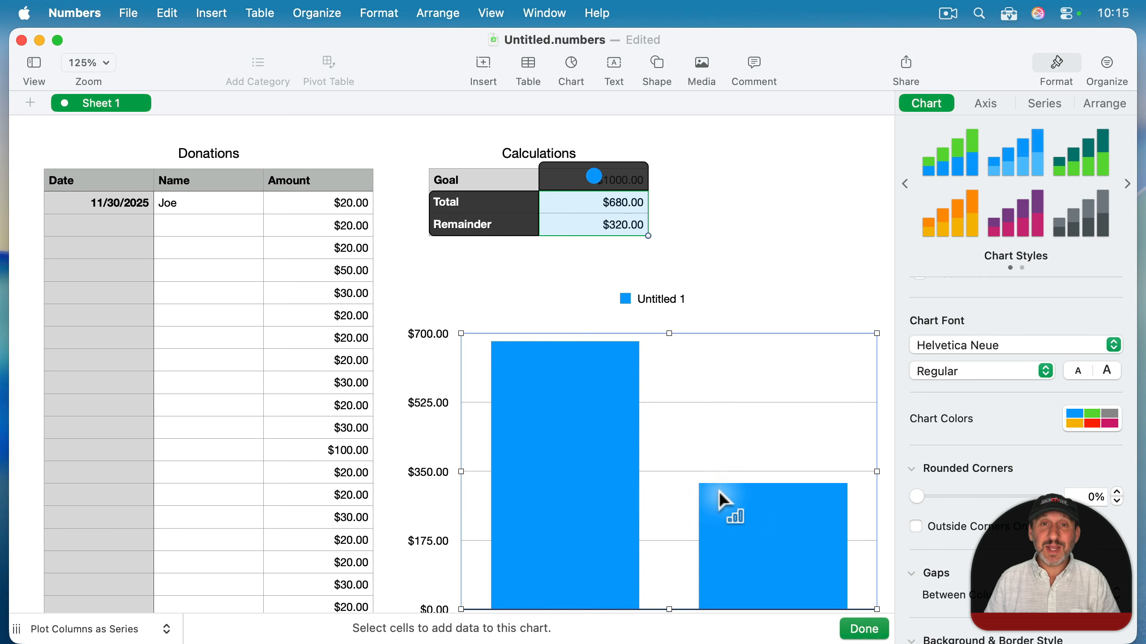
Plot the stacked column chart's rows as series and finish editing its data references
click(593, 176)
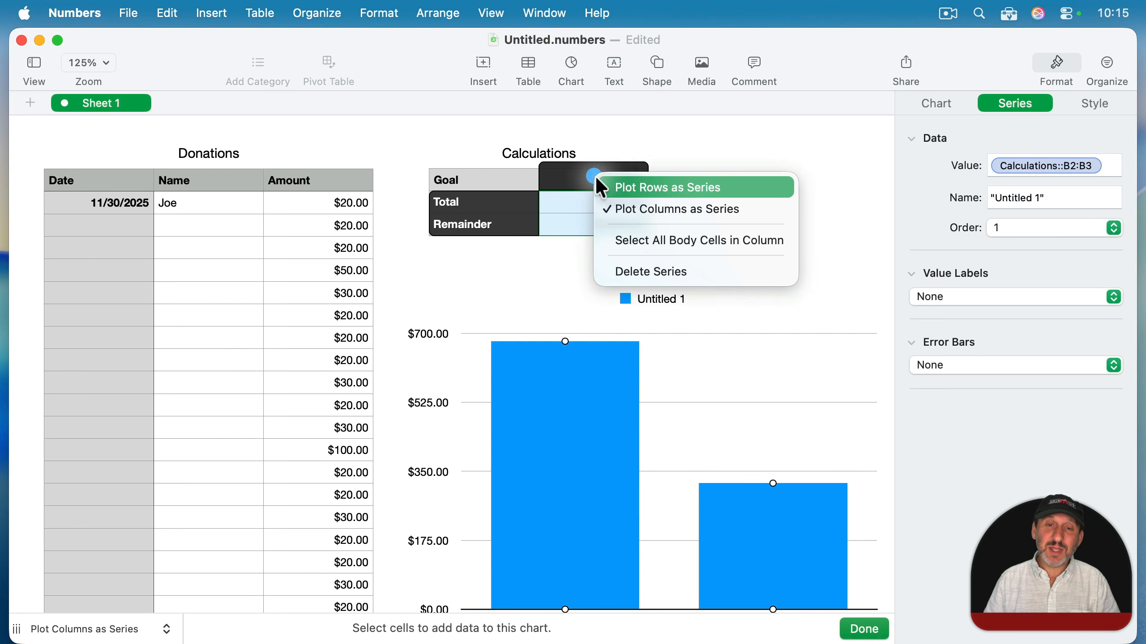
click(701, 184)
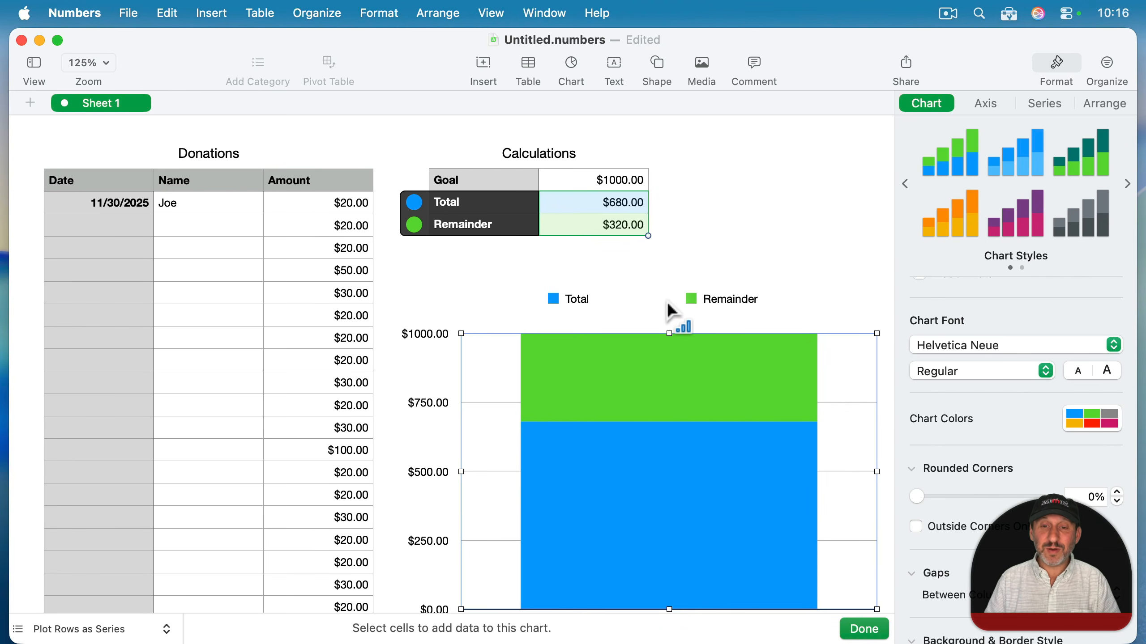
click(855, 631)
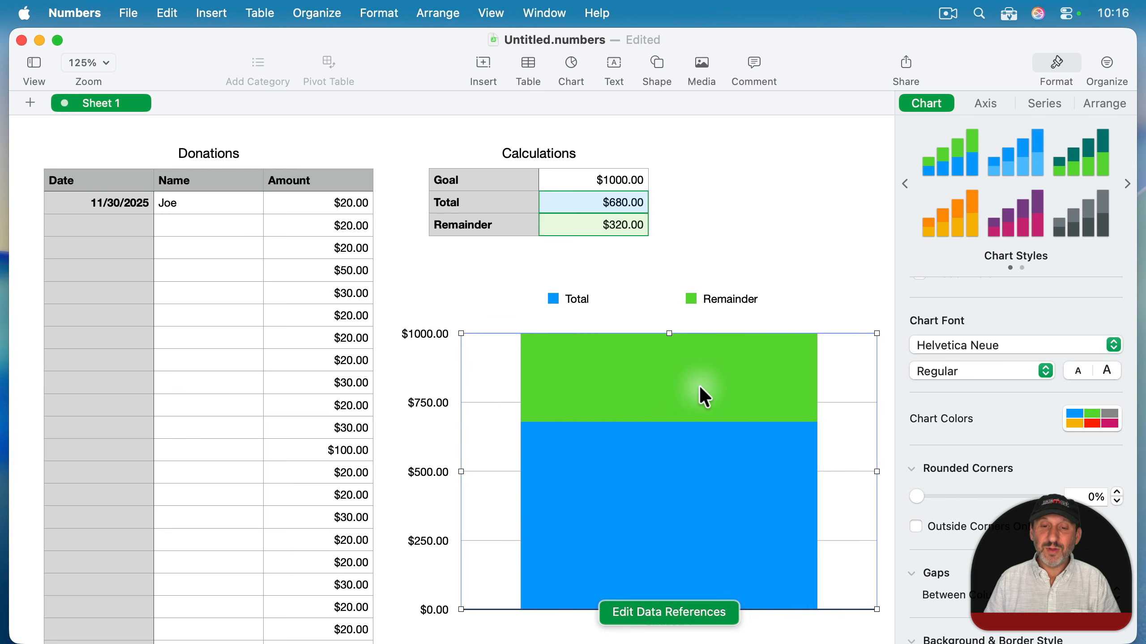
Try a white color fill on the Remainder series of the stacked column chart
click(573, 394)
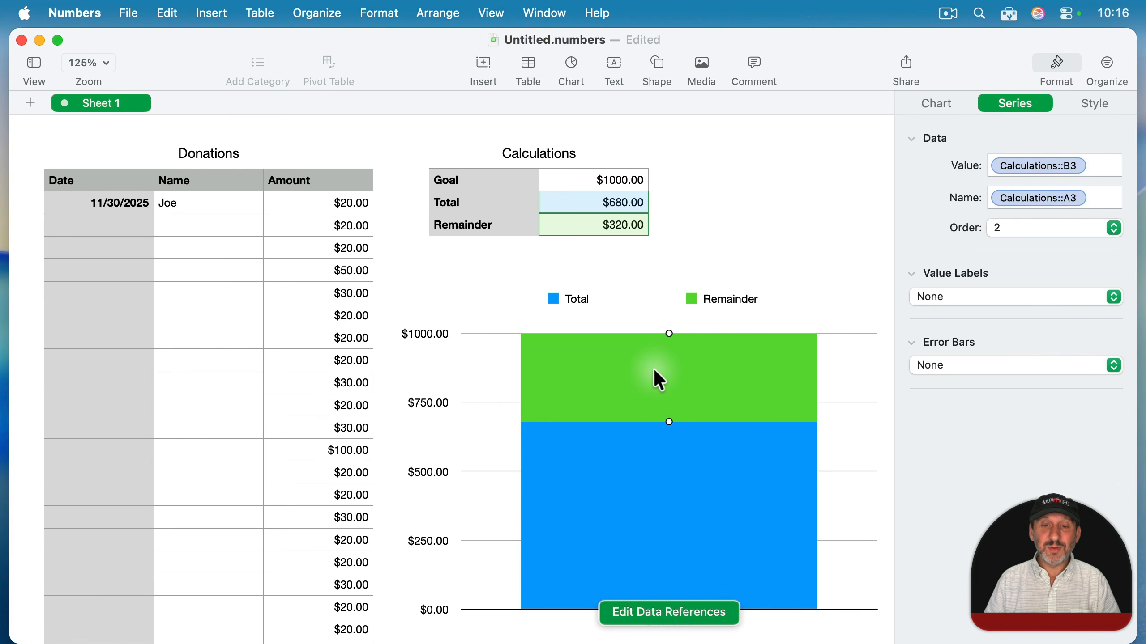
click(1090, 103)
click(934, 192)
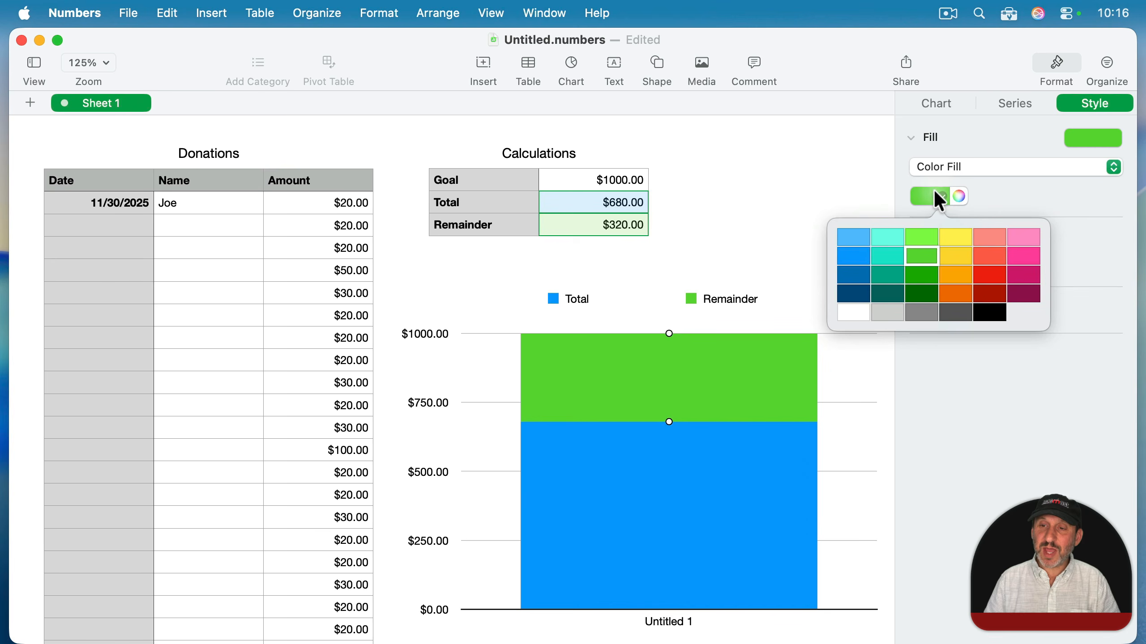
click(855, 310)
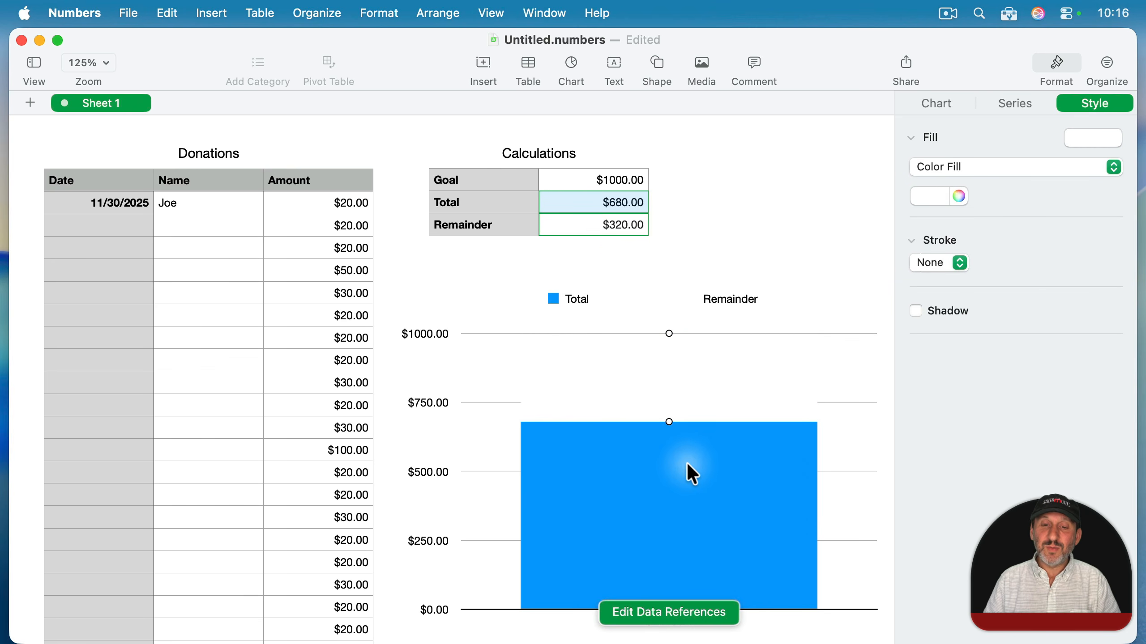
Color the column chart's Total series dark blue and its Remainder series light blue
click(675, 466)
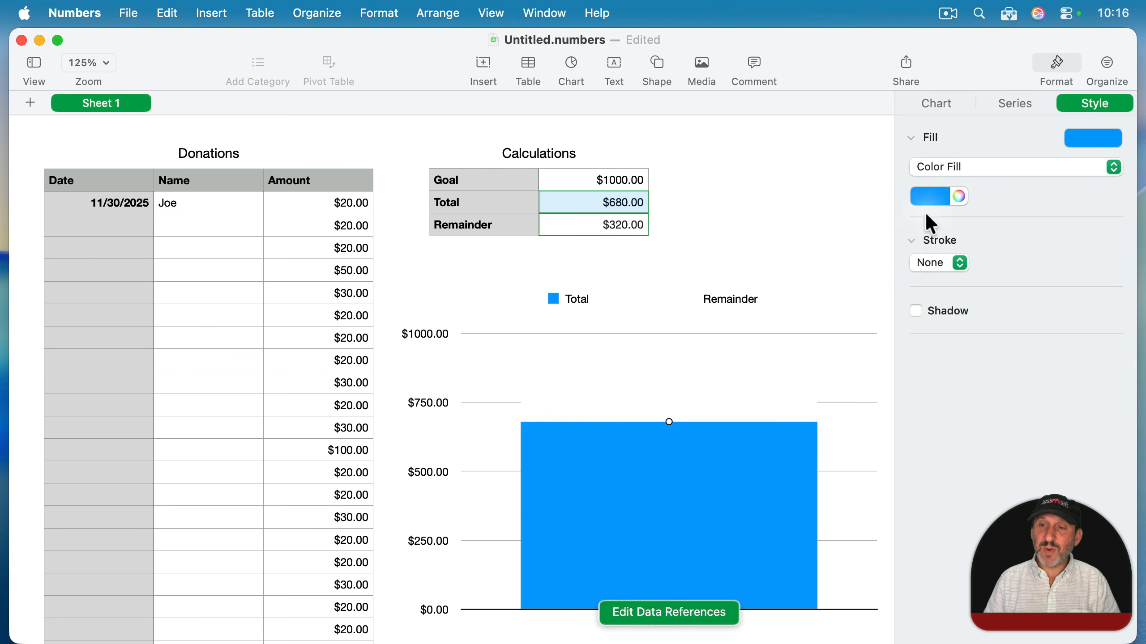
click(930, 197)
click(852, 272)
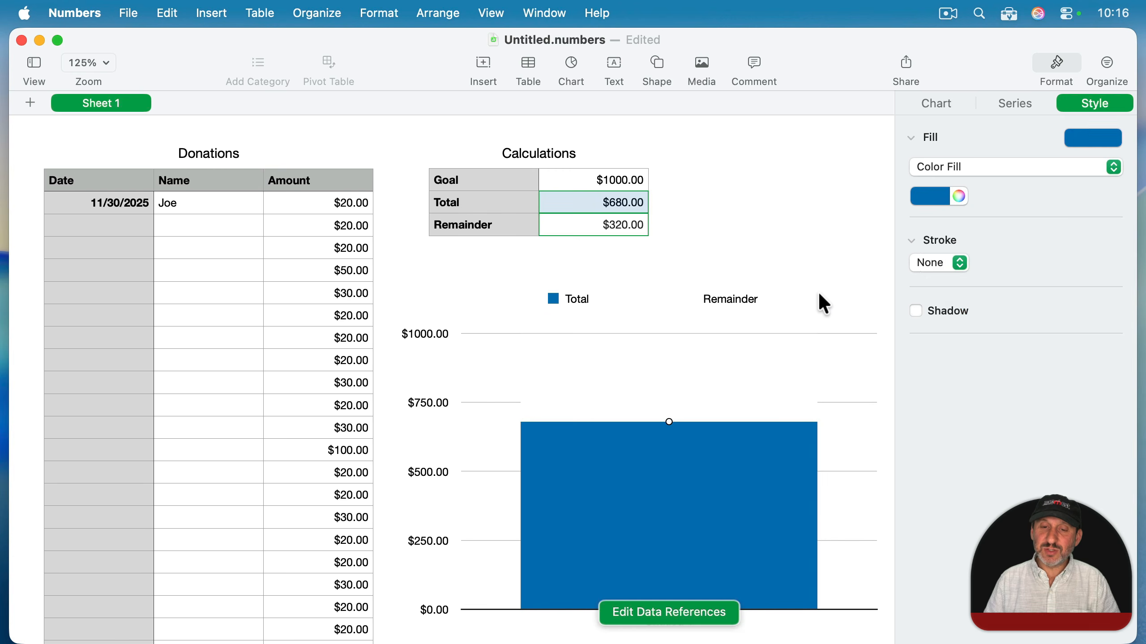
click(708, 357)
click(919, 198)
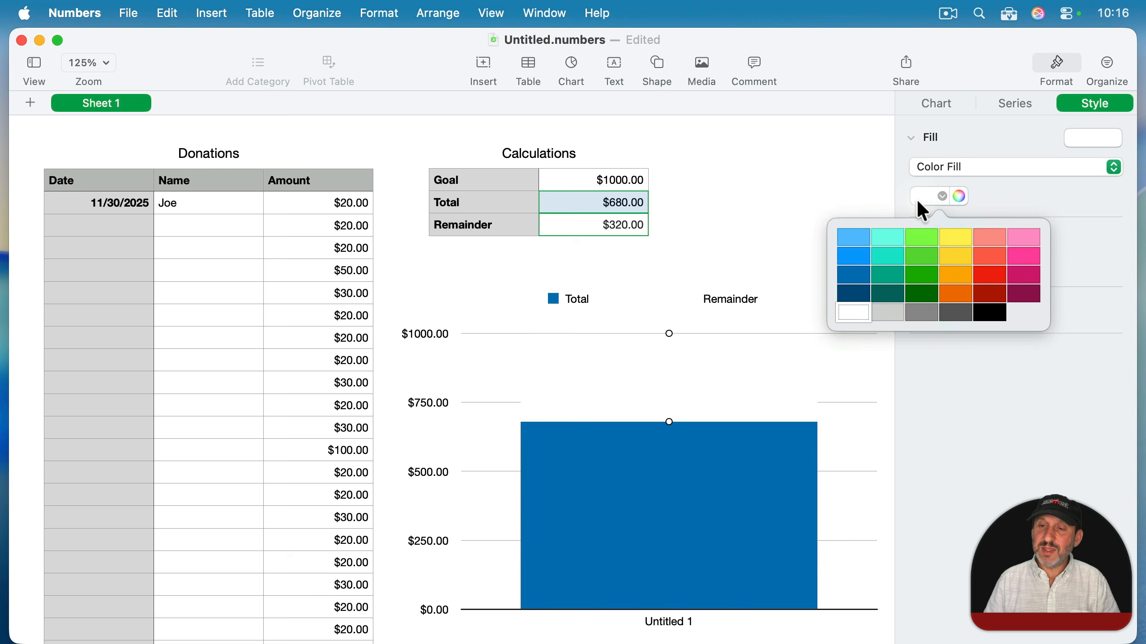
click(860, 248)
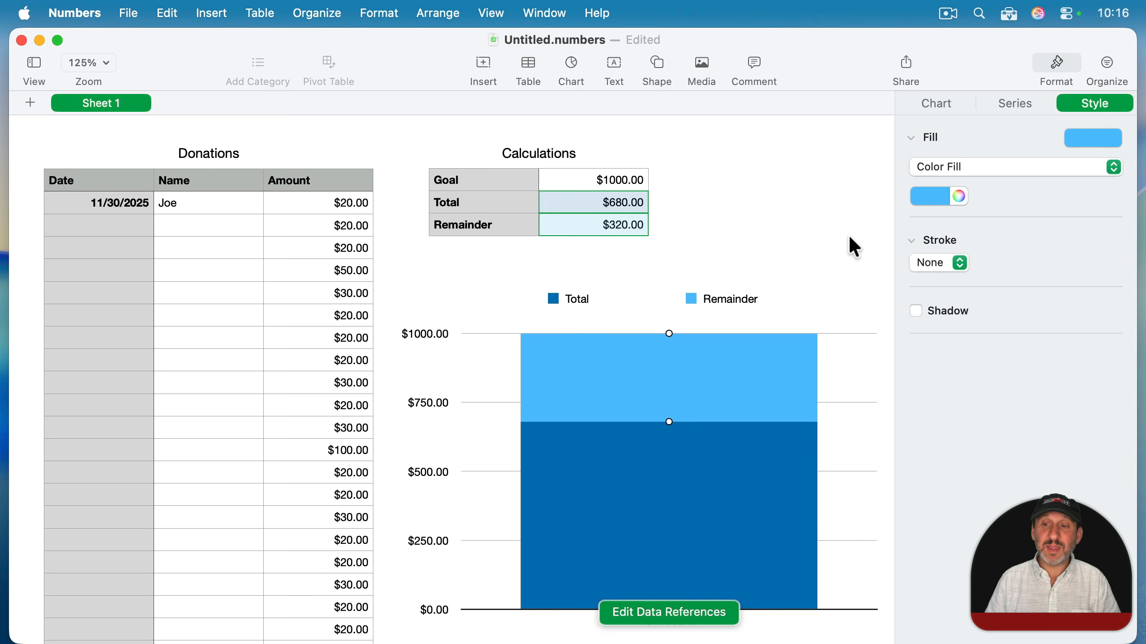
Reduce the column chart's Value (Y) axis scale to 1 major step
click(434, 316)
click(483, 344)
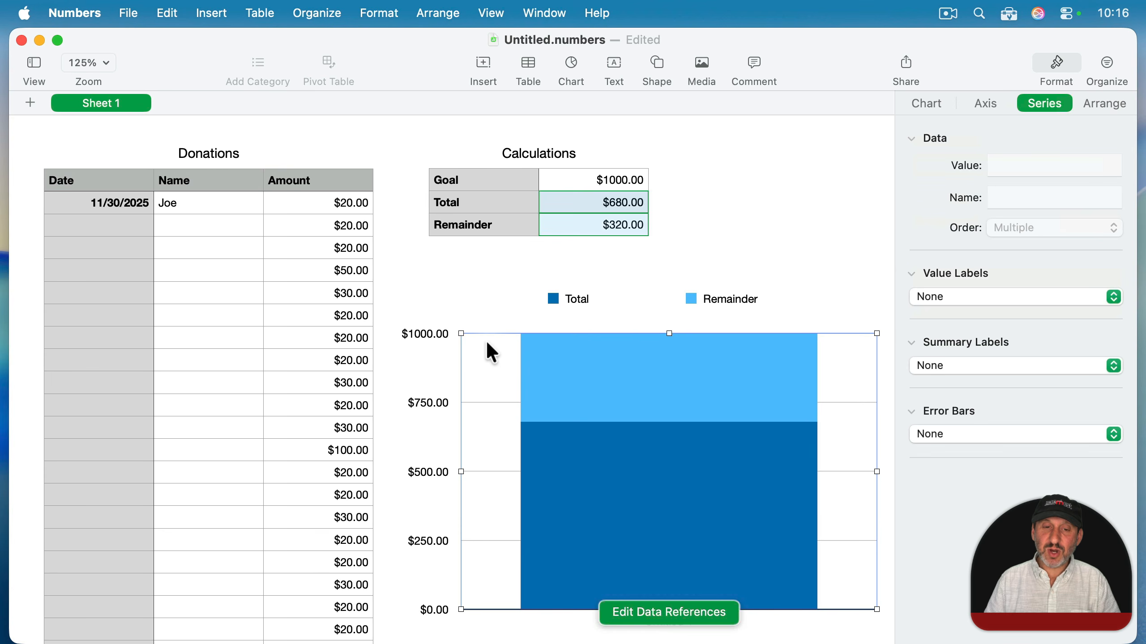
click(984, 110)
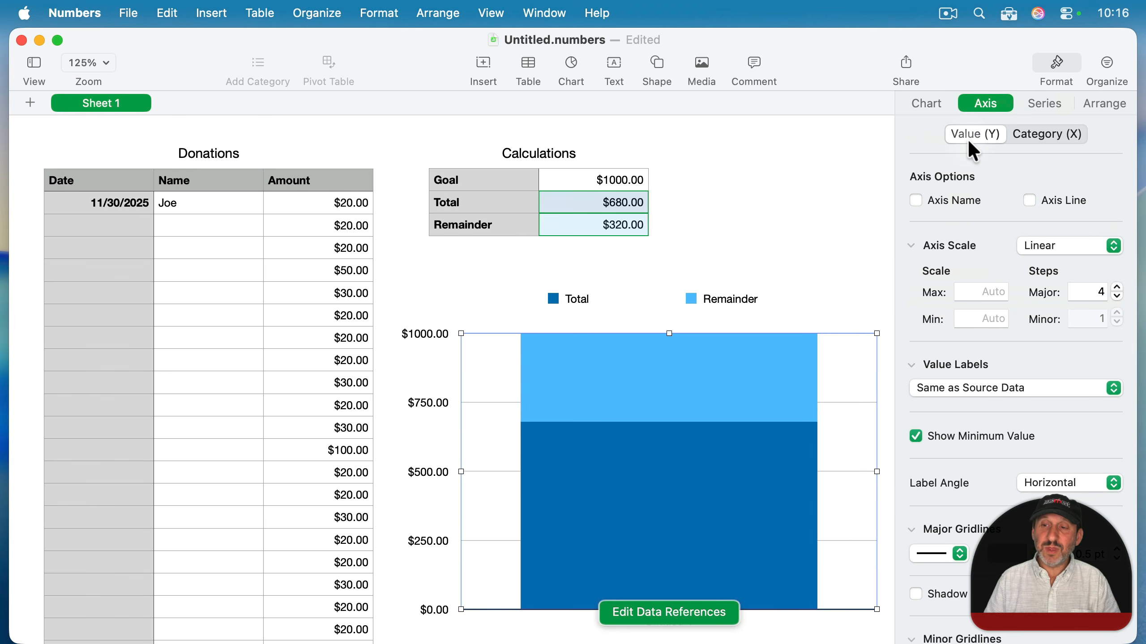
click(1119, 297)
click(1119, 298)
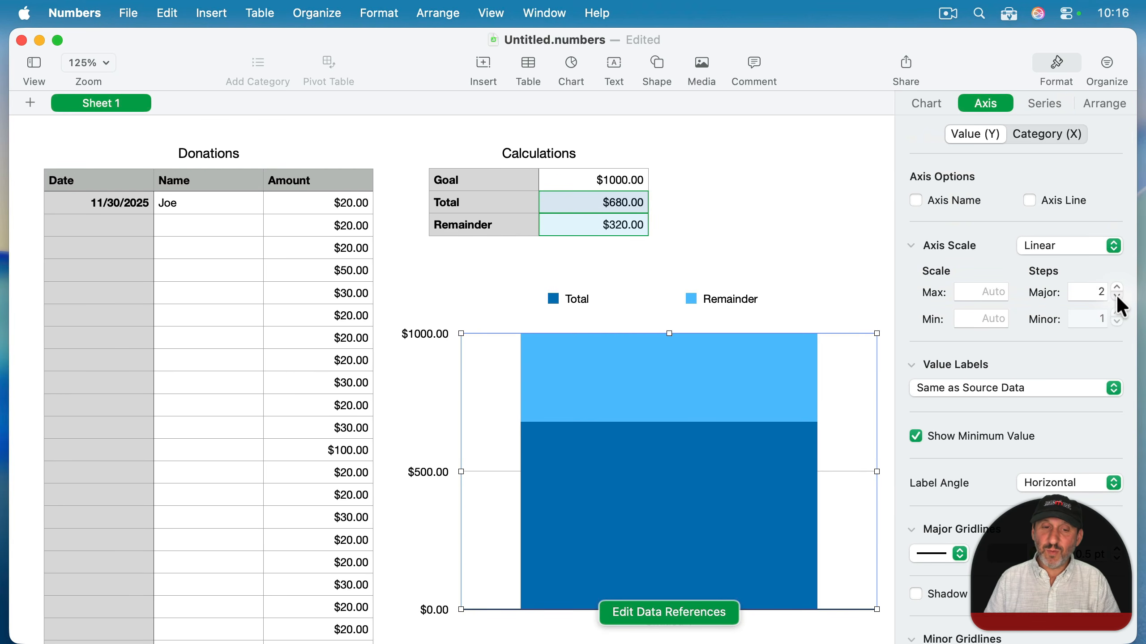
click(1119, 298)
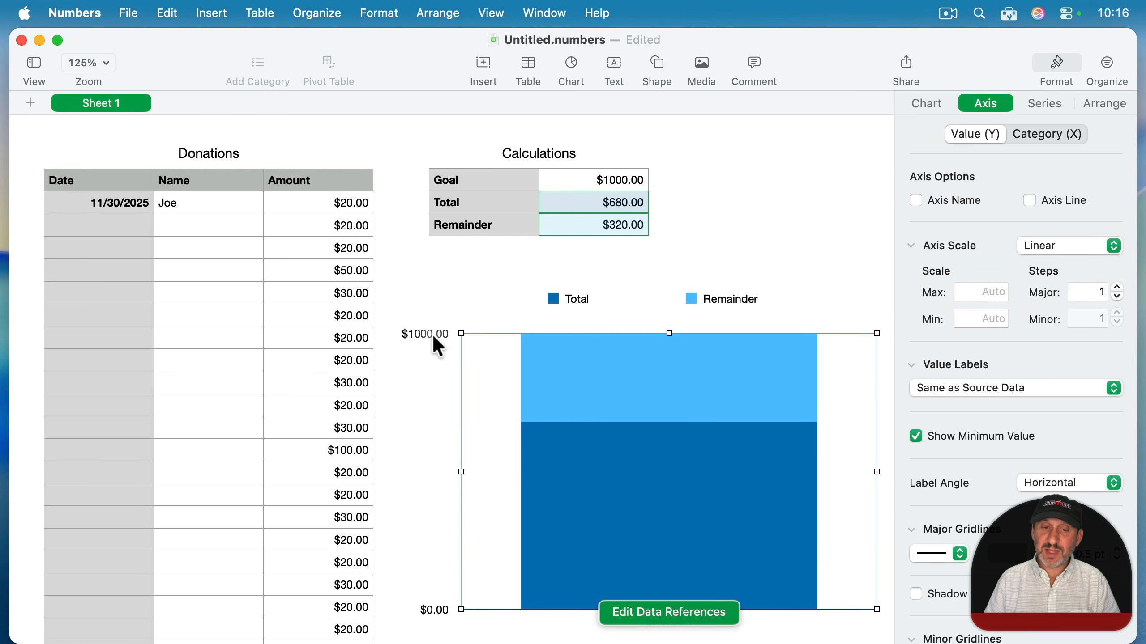
Hide the minimum value on the column chart's Value (Y) axis and set its major gridlines to None
click(938, 437)
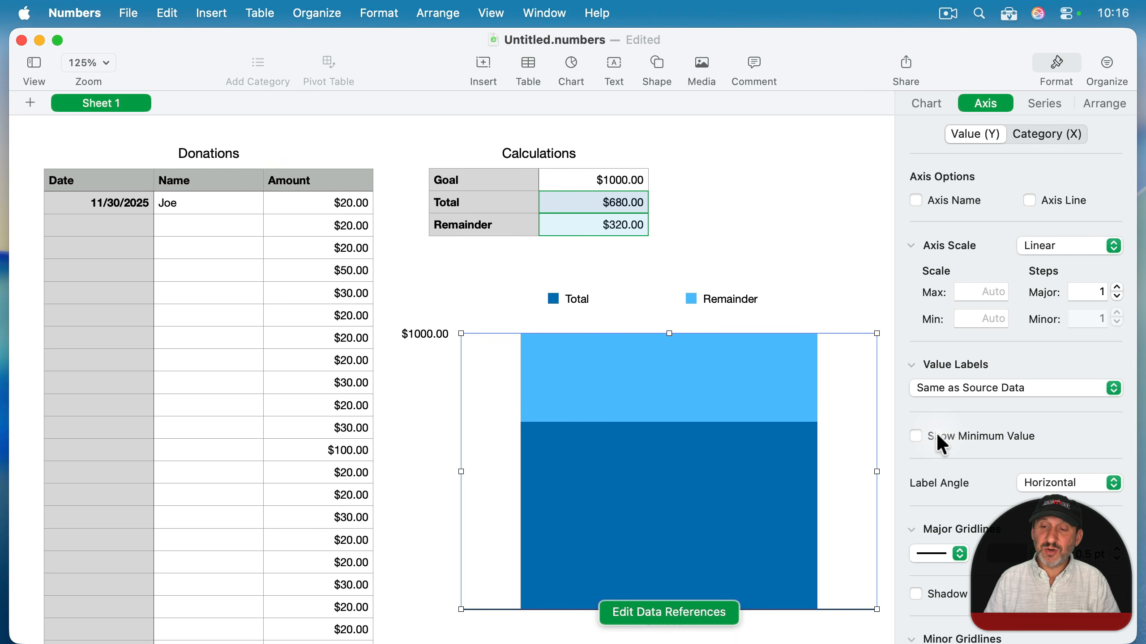
scroll(963, 322, down, 3)
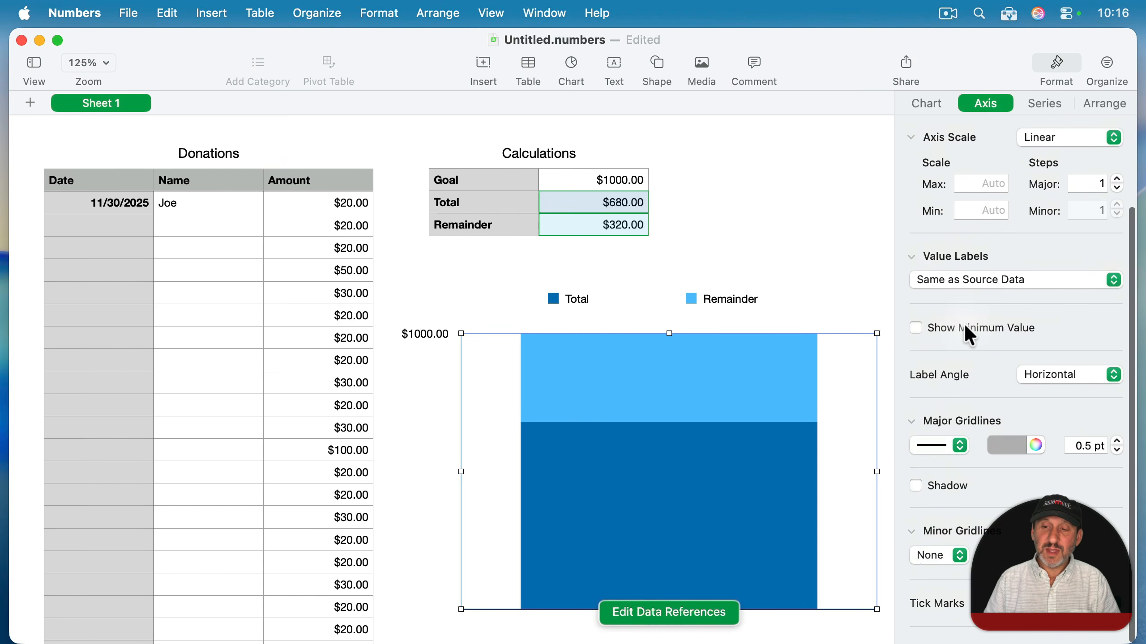
click(937, 443)
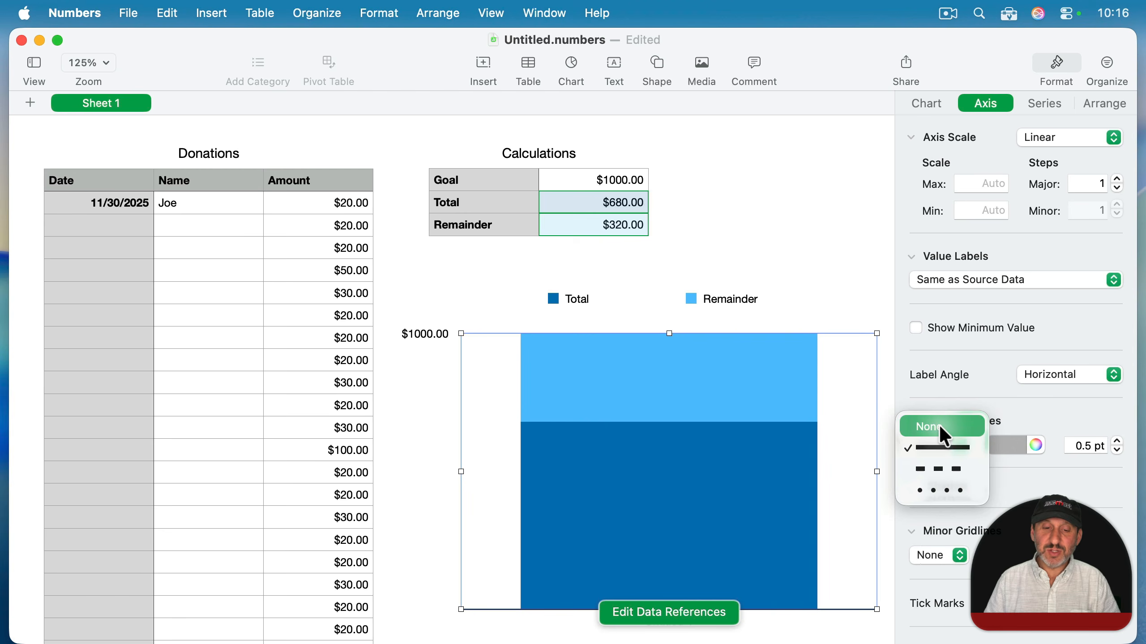
click(939, 425)
scroll(940, 427, up, 3)
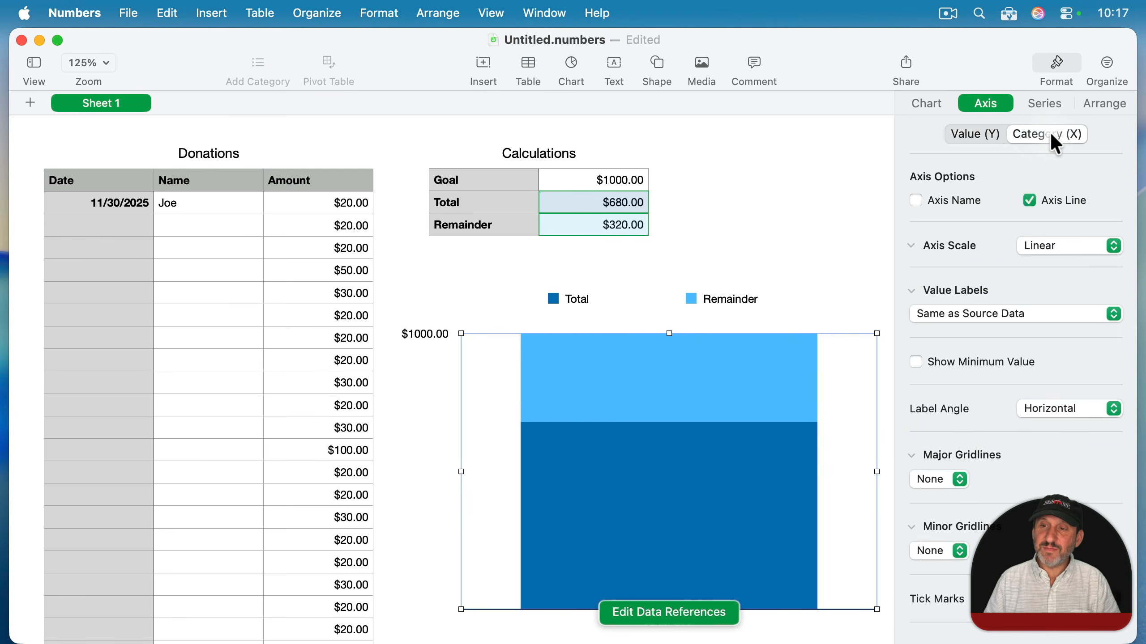
Turn off the axis line on the chart's Category (X) axis and set its category labels to None
click(1038, 134)
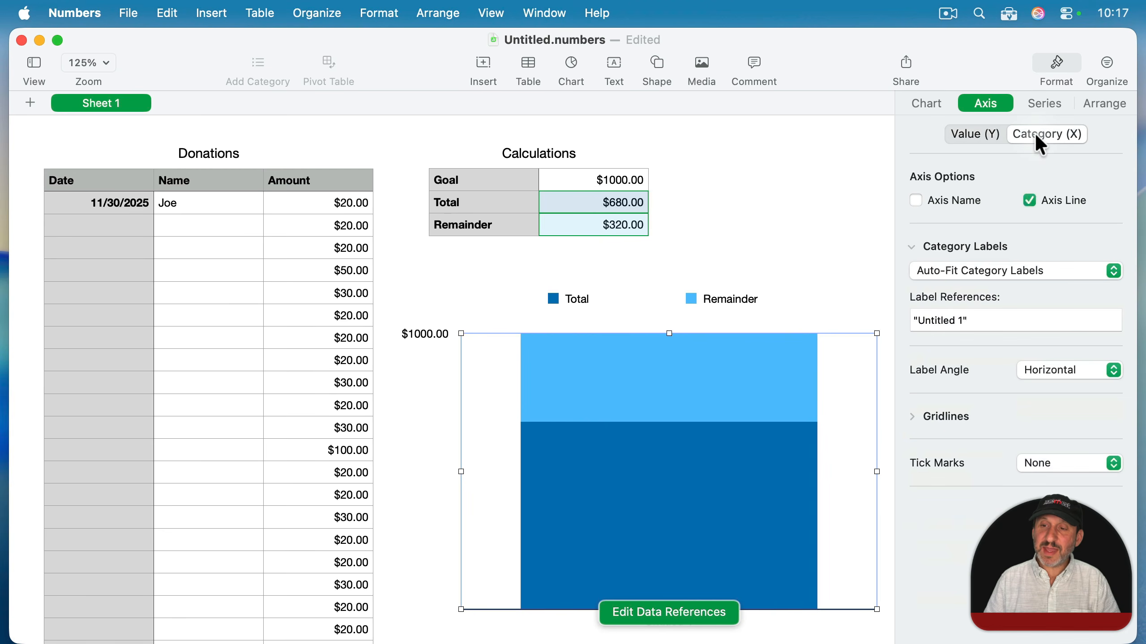
click(1027, 202)
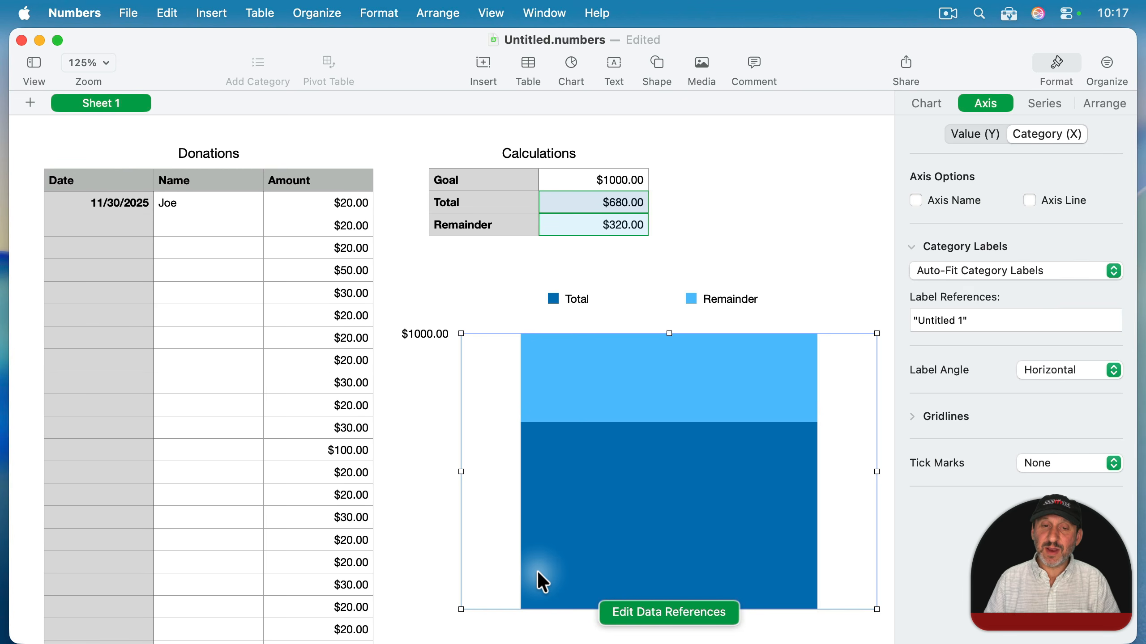
click(992, 267)
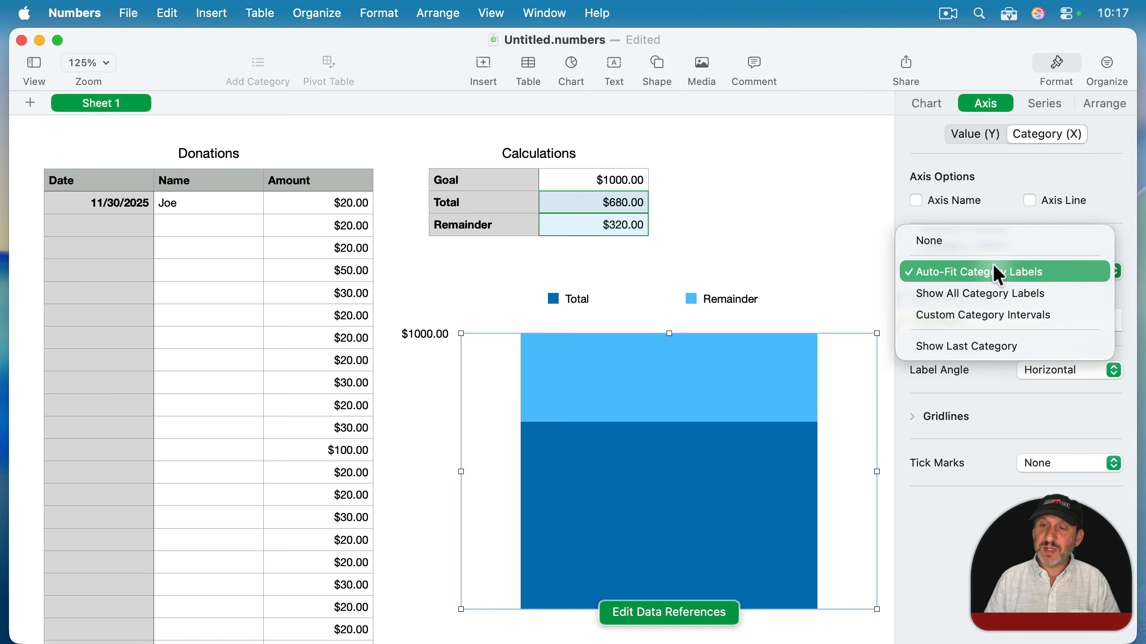
click(987, 245)
Set the value labels of the column chart's Value (Y) axis to None
click(974, 134)
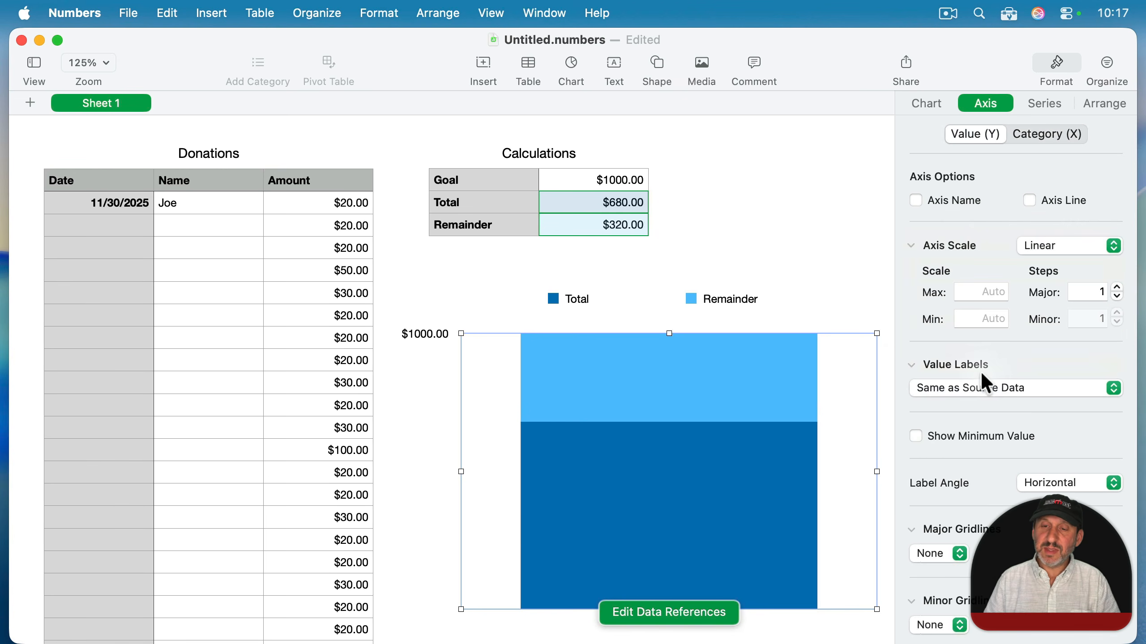
click(984, 387)
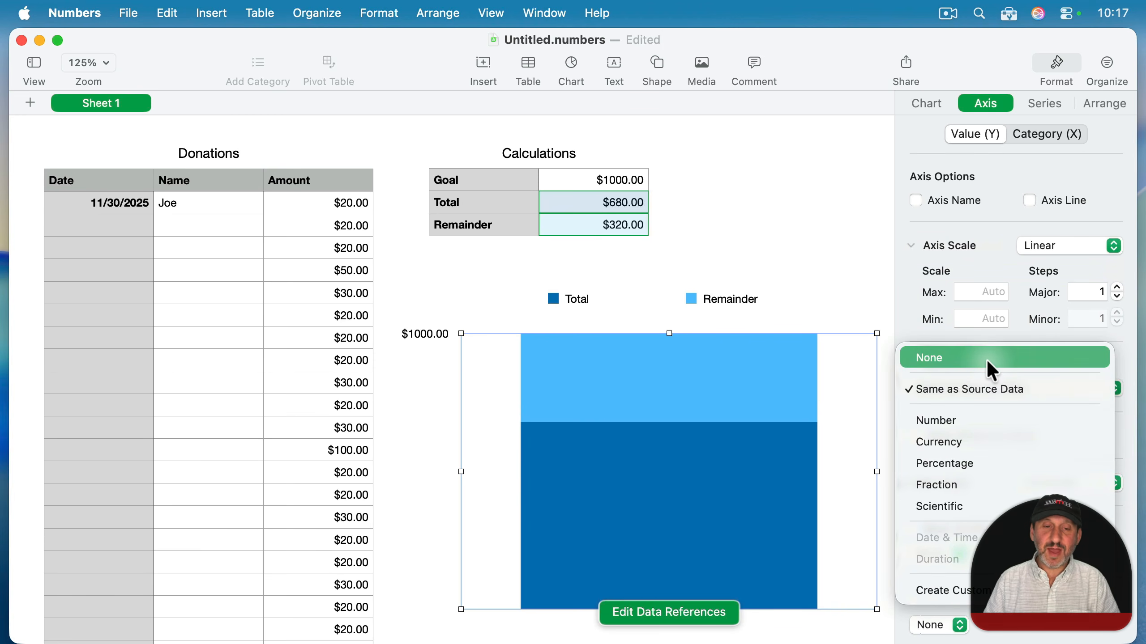
click(991, 368)
click(869, 269)
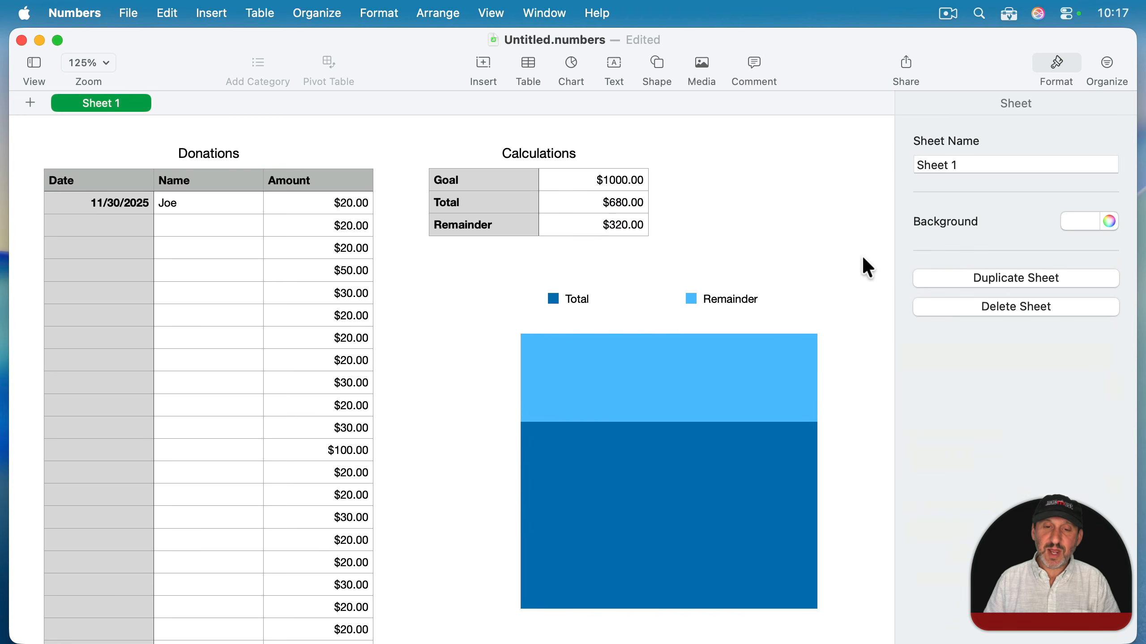
Hide the legend of the stacked column chart
click(785, 370)
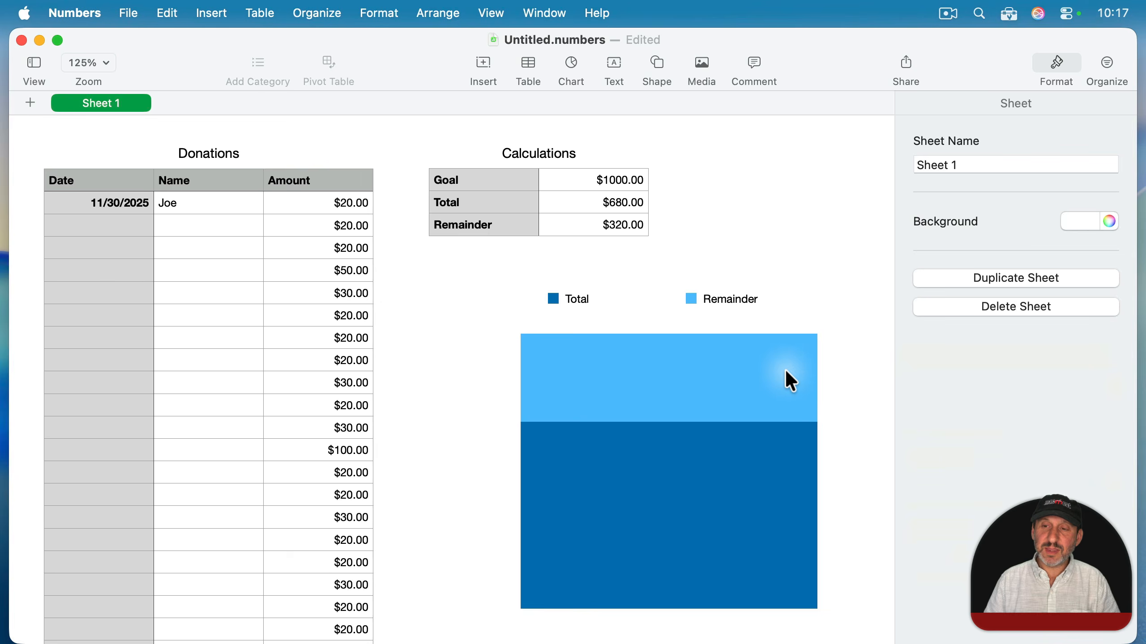
click(792, 382)
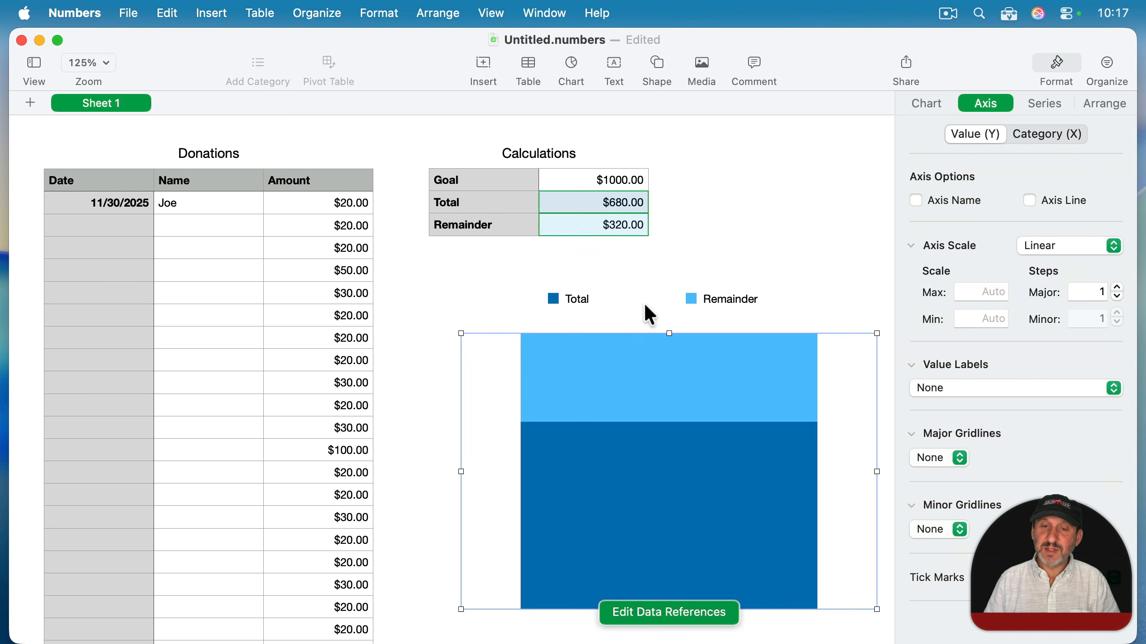
click(925, 104)
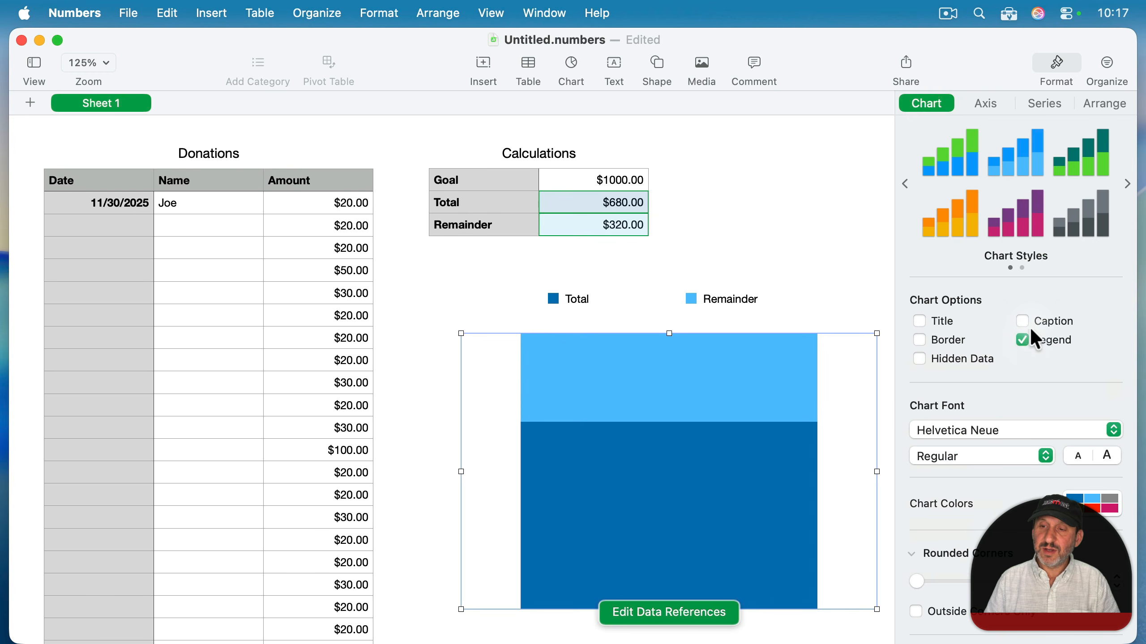
click(1023, 339)
click(710, 431)
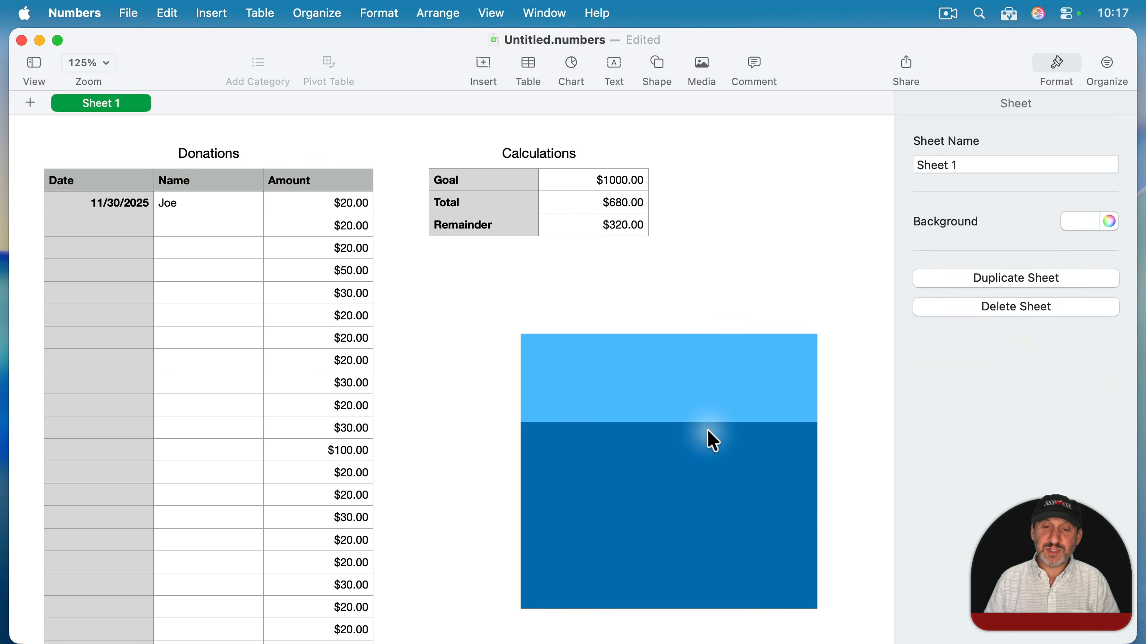
Narrow the stacked column chart to about half its width and add a border around it
click(708, 431)
drag(873, 471, 681, 472)
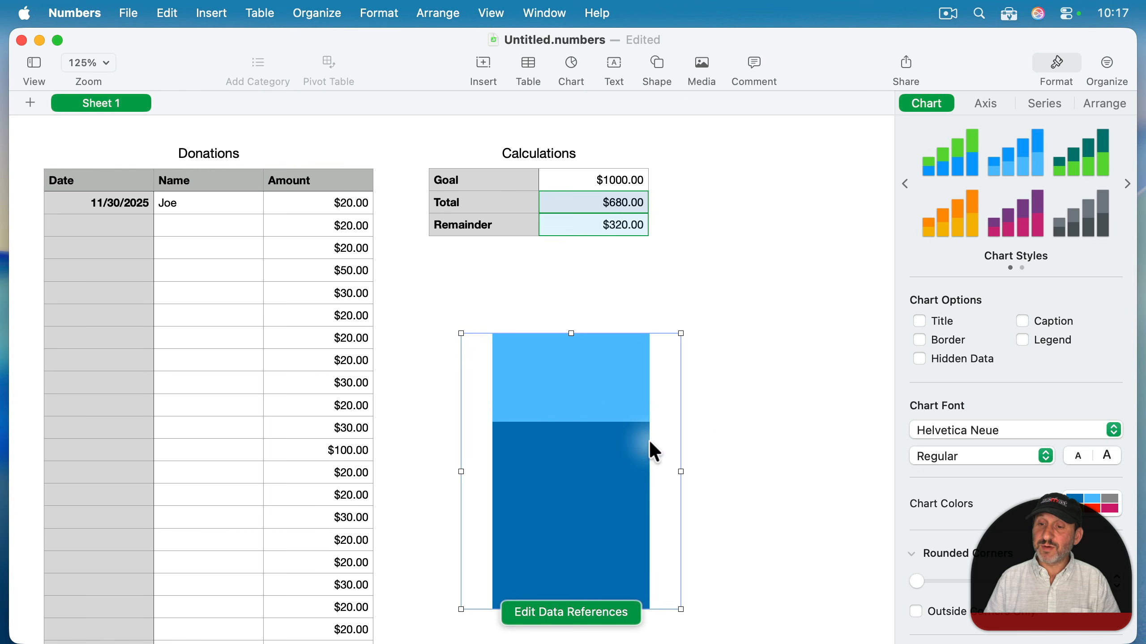
click(952, 343)
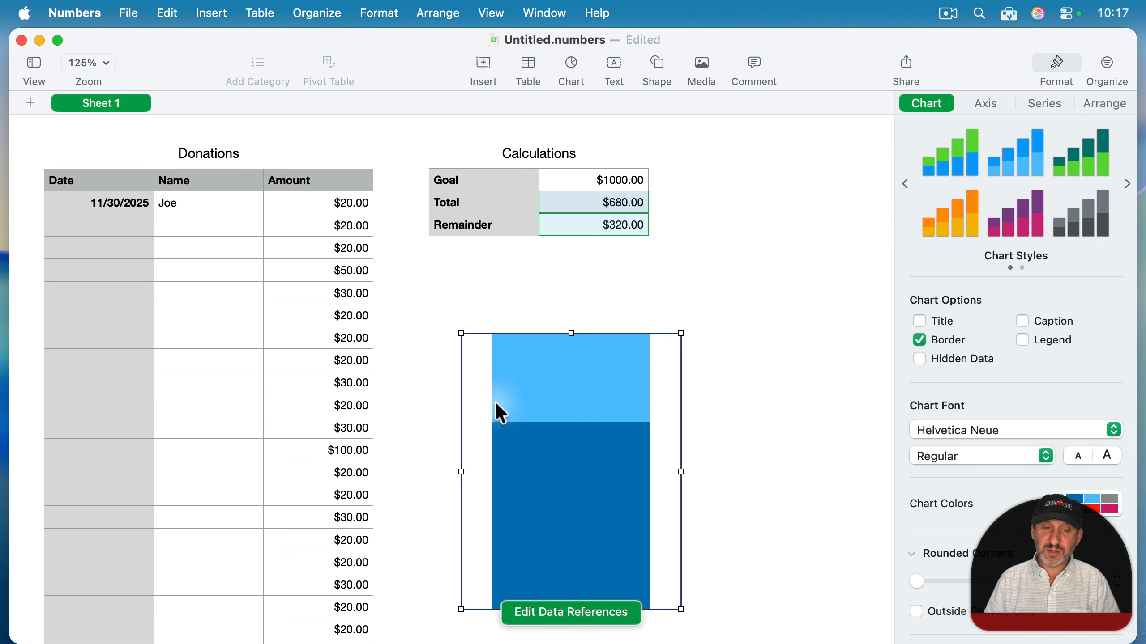
Set the chart's gap between columns to 0% and its border thickness to 2 pt
scroll(1023, 357, down, 7)
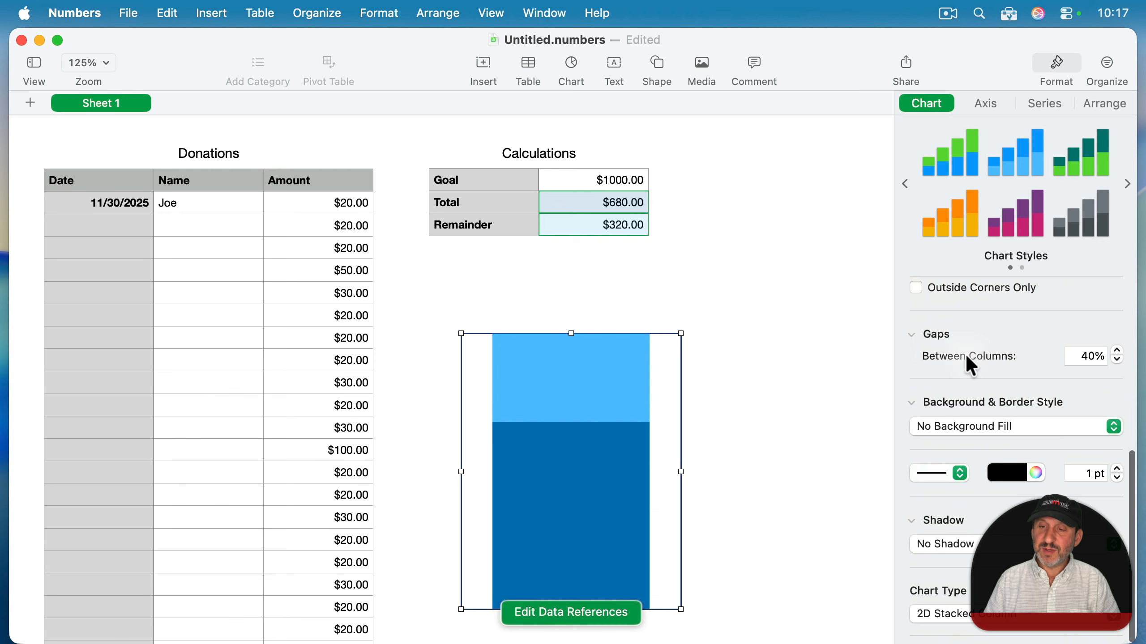
click(1087, 356)
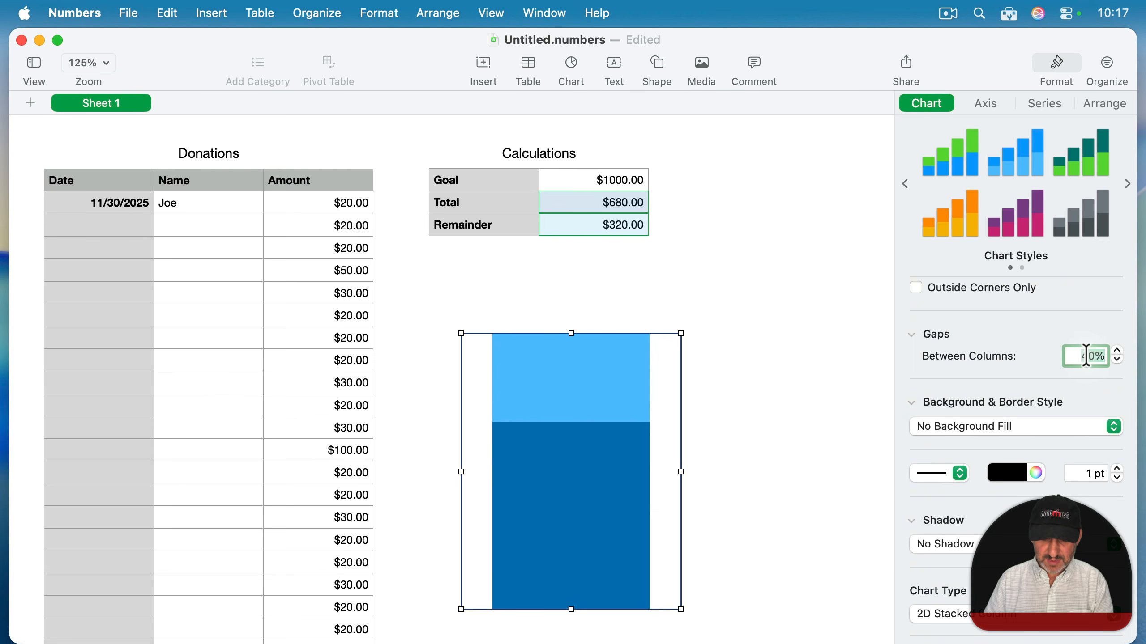
key(BackSpace)
key(Return)
click(795, 369)
click(579, 400)
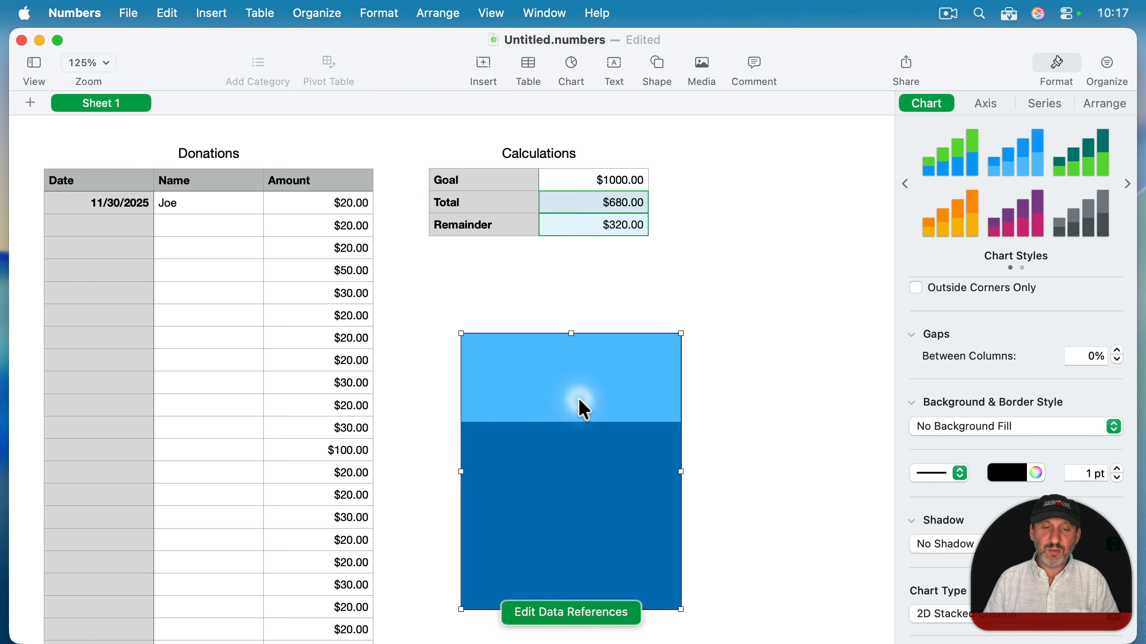
click(1118, 469)
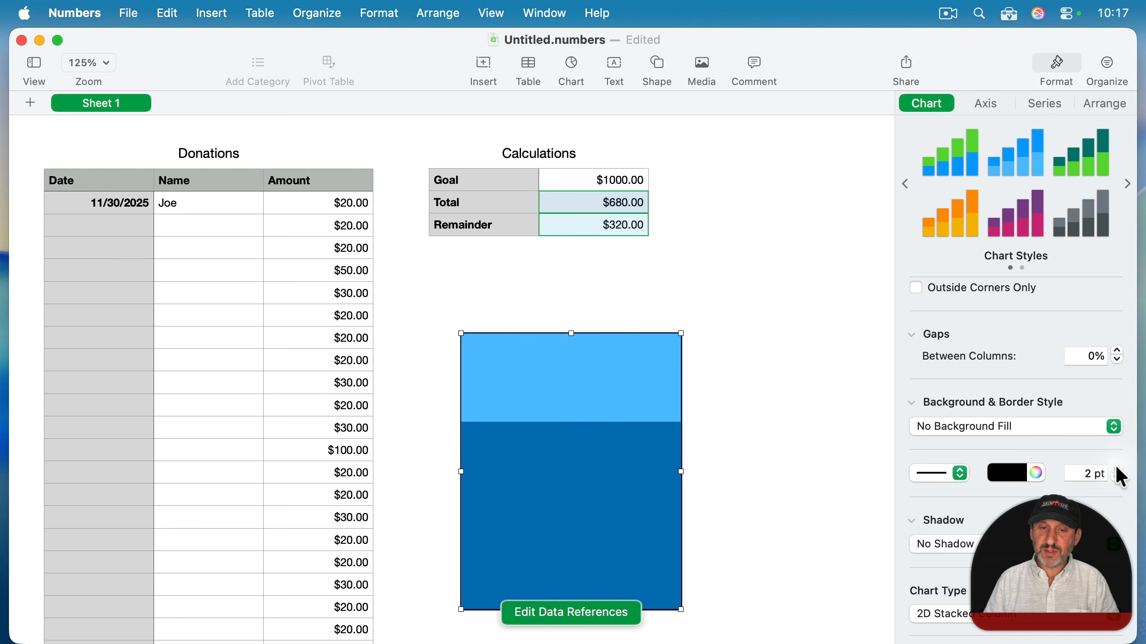
Fill the chart's Remainder series with white
click(556, 367)
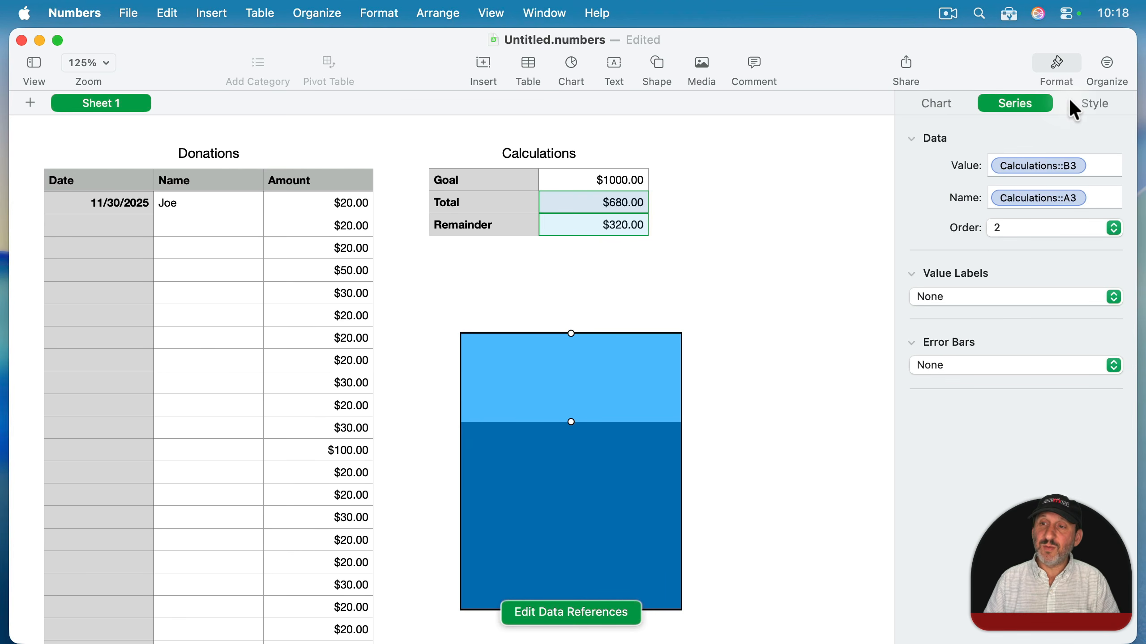
click(1092, 103)
click(938, 197)
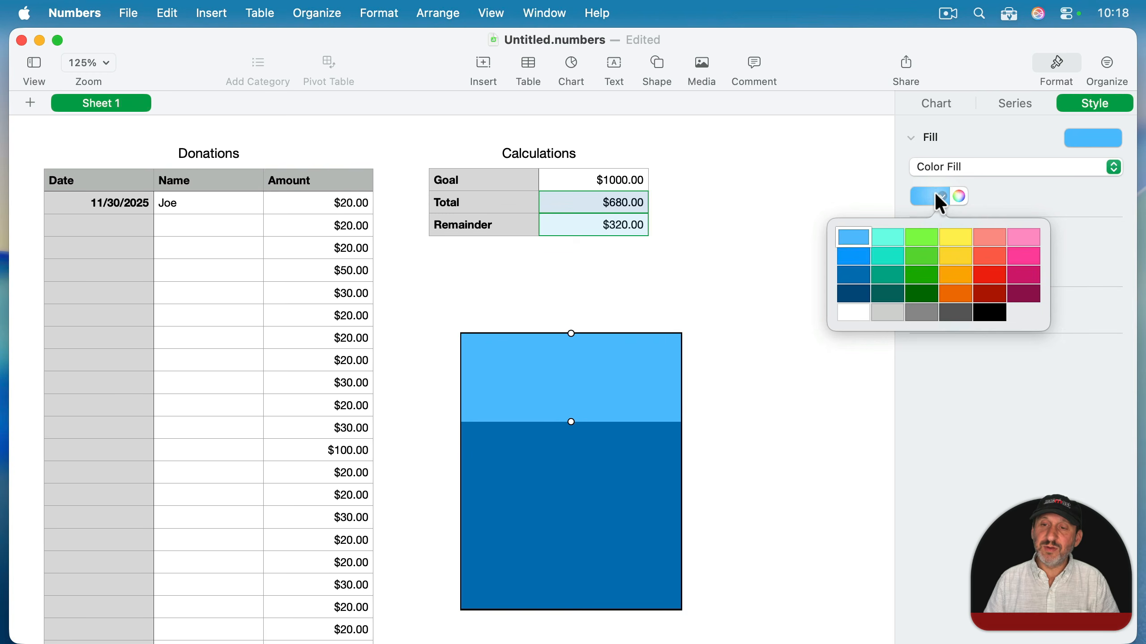
click(852, 311)
click(769, 343)
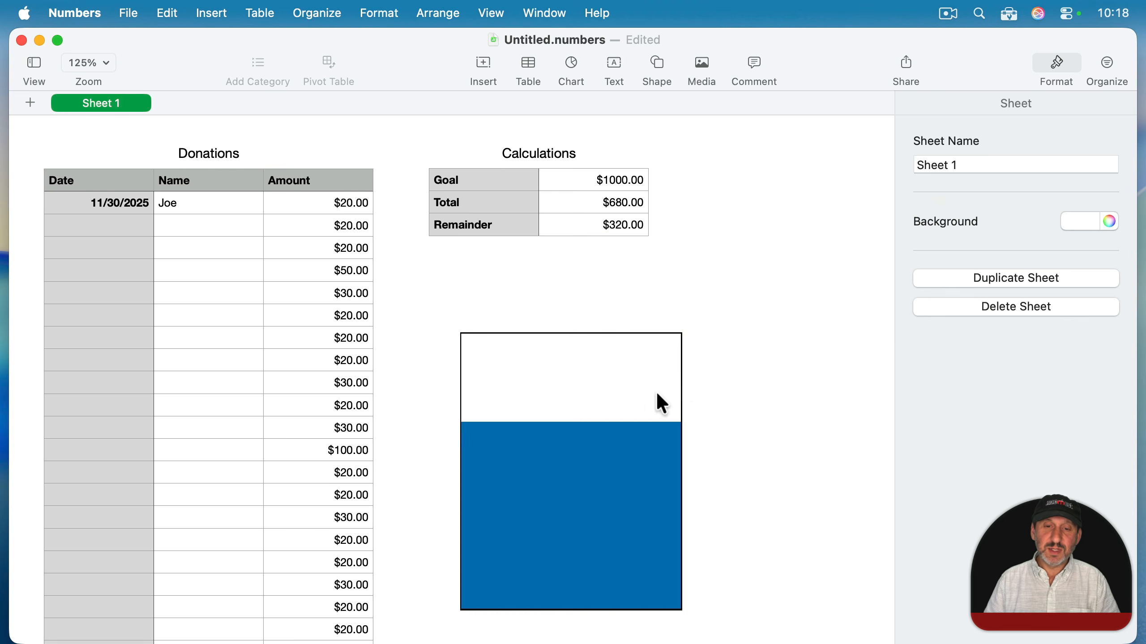
Narrow the stacked column chart into a slim bar and place it beside the Calculations table
click(675, 467)
drag(679, 472, 758, 305)
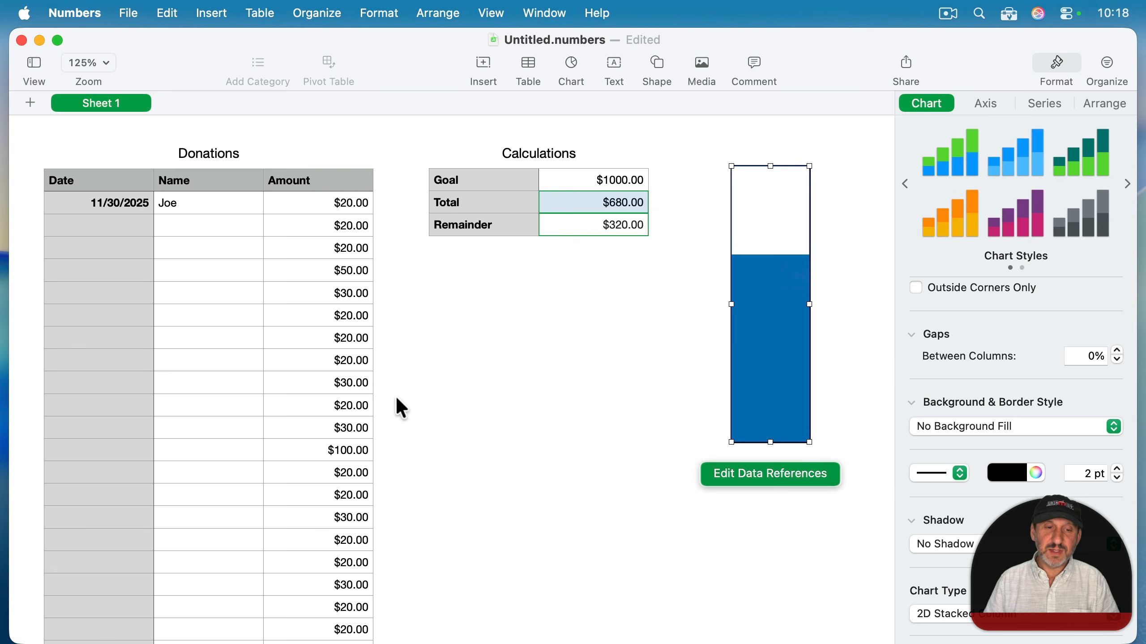
Set the second donation amount, in cell C3 of the Donations table, to $200
click(342, 234)
text($200)
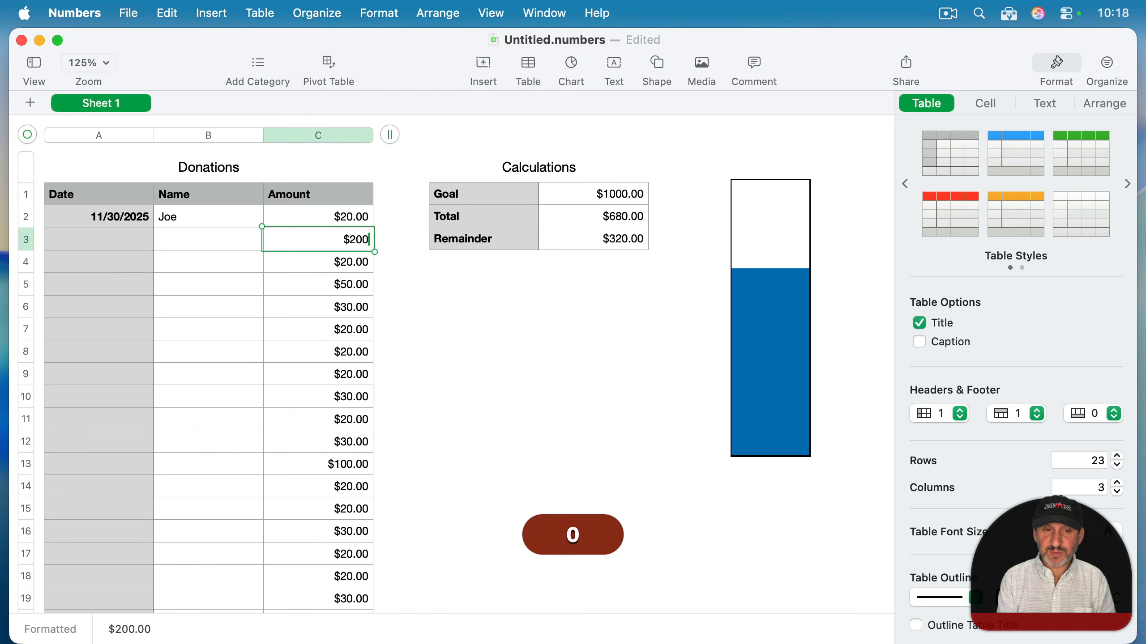
key(Return)
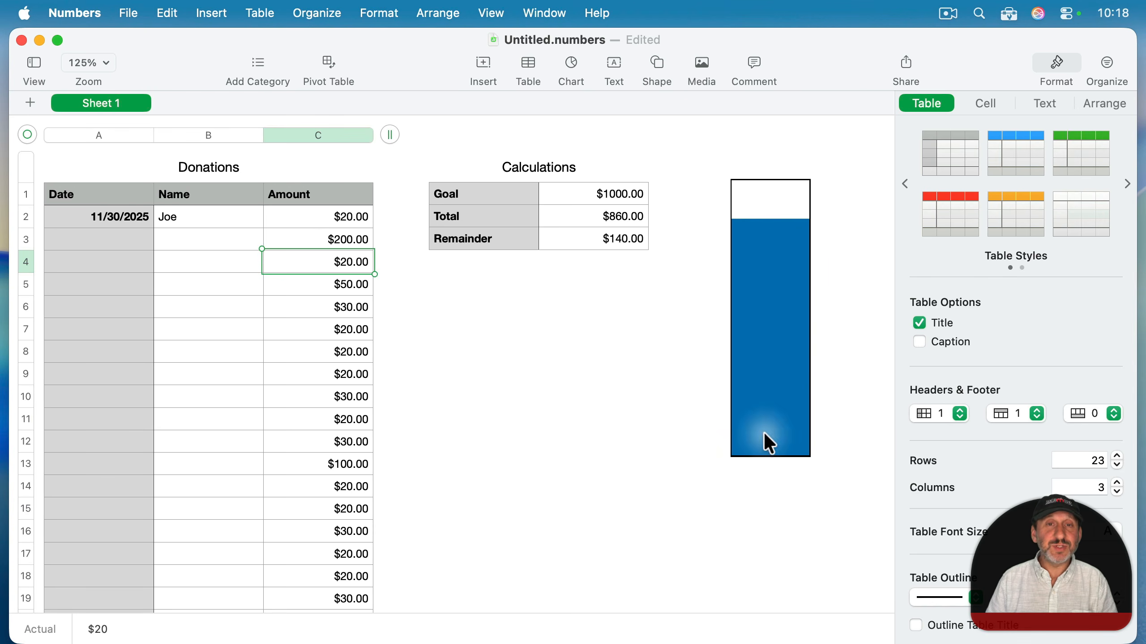
Remove the column chart's border and fill its Remainder series with light blue
click(779, 276)
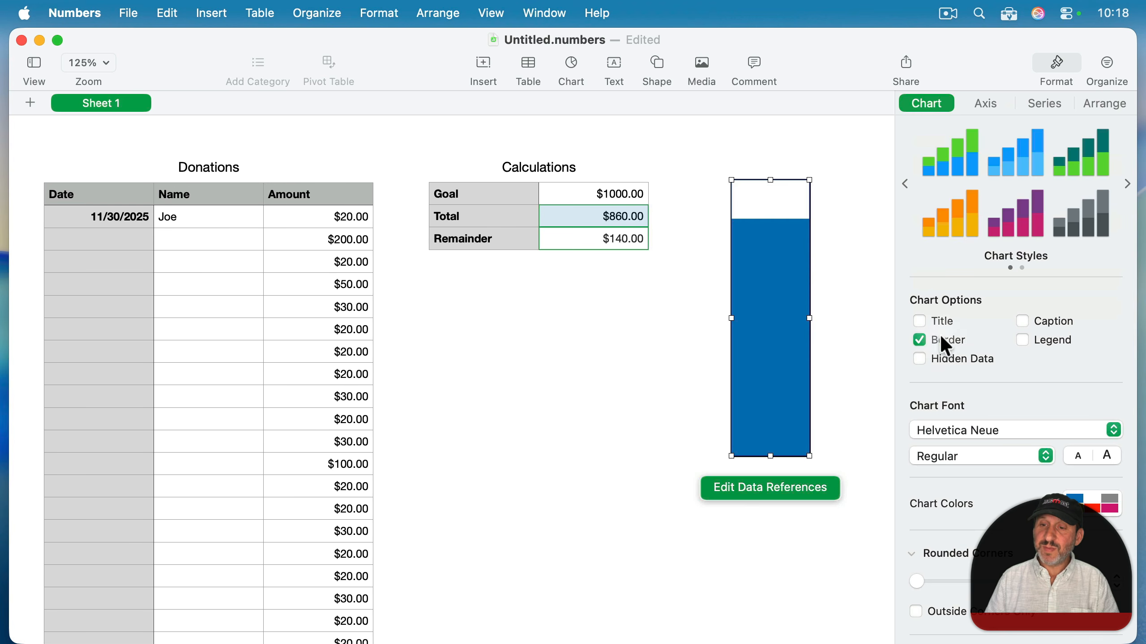
click(947, 345)
click(775, 209)
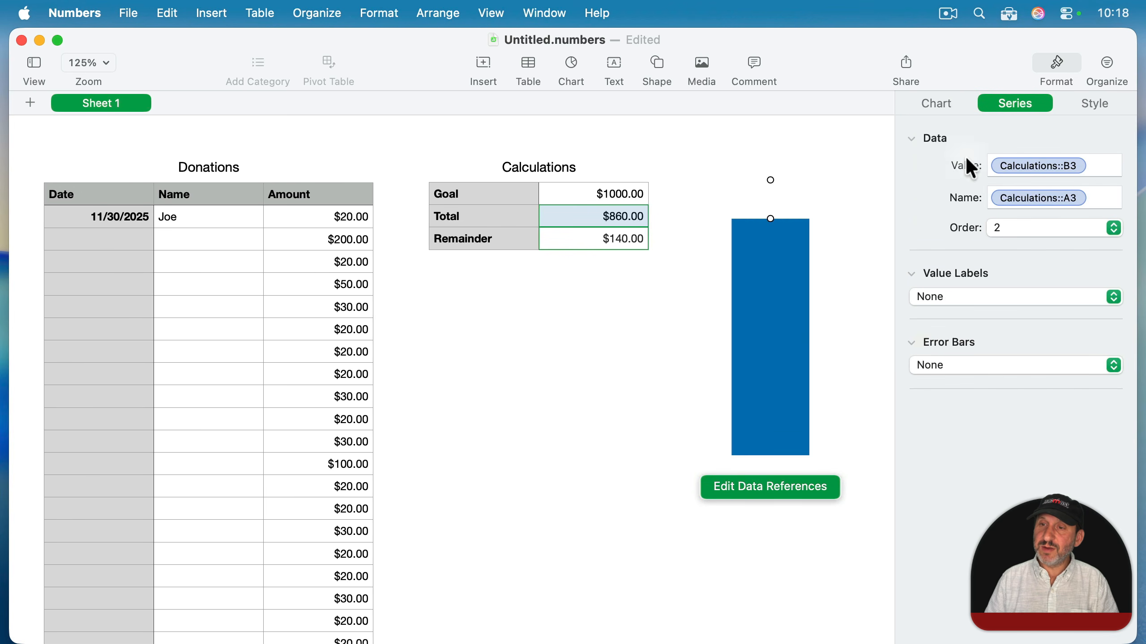
click(1110, 104)
click(941, 197)
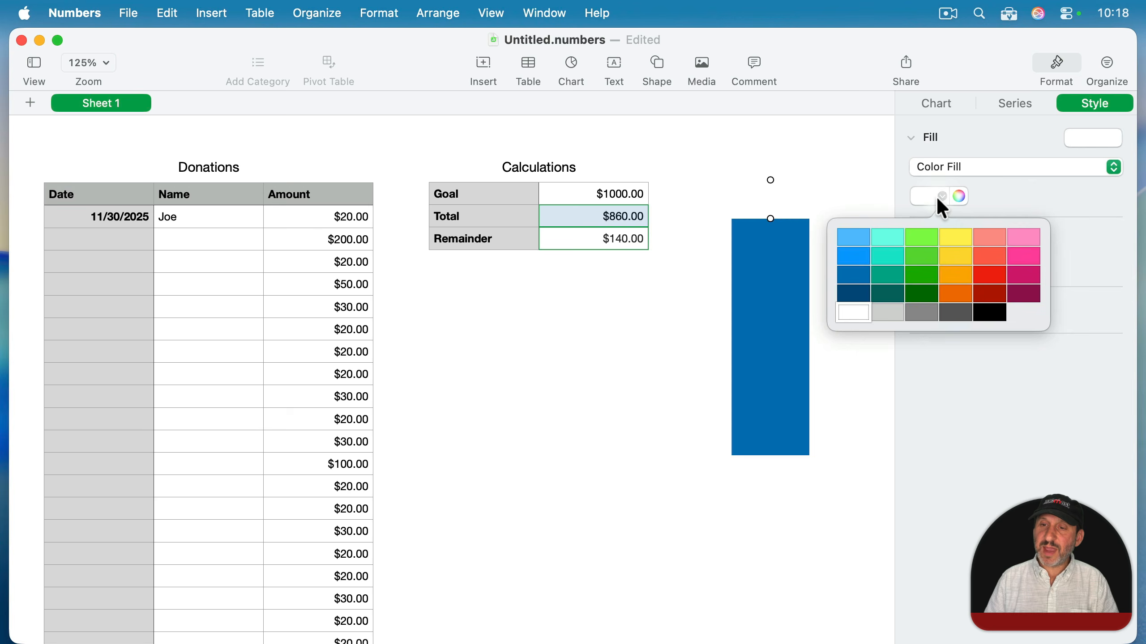
click(852, 238)
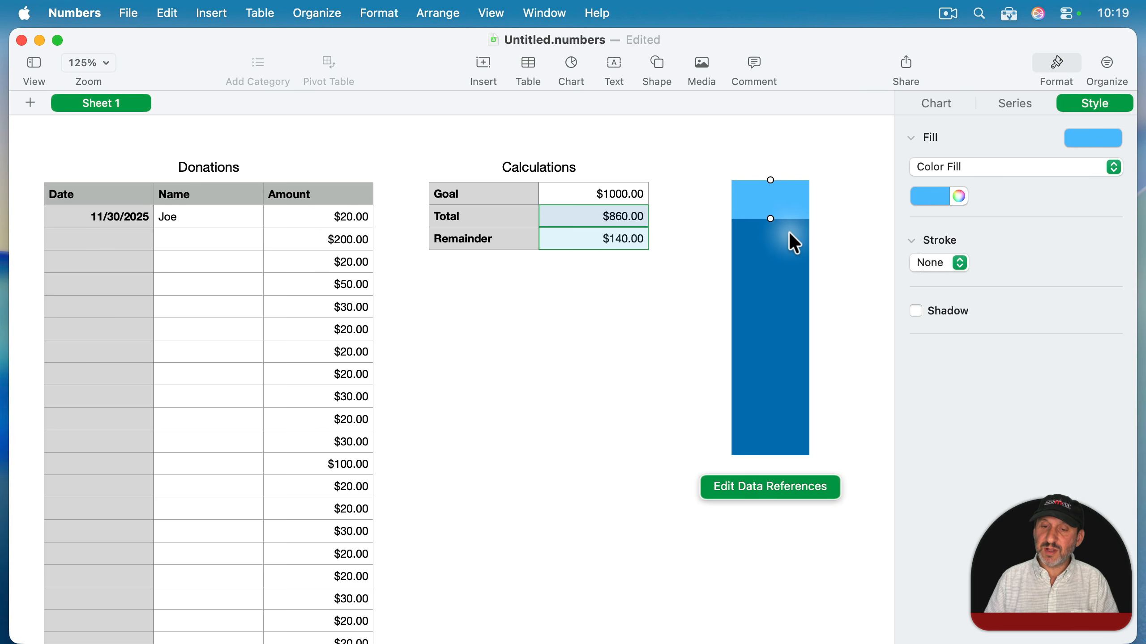
Round the column's corners to 93% and limit the rounding to outside corners only
click(935, 103)
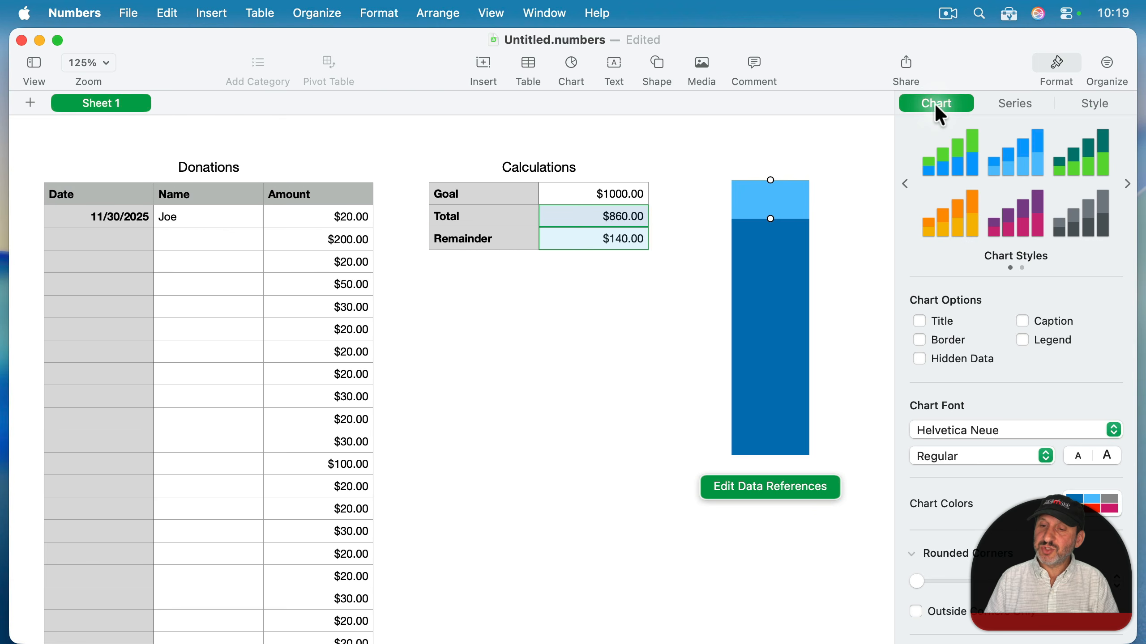
scroll(1010, 392, down, 5)
drag(918, 340, 1032, 353)
click(915, 371)
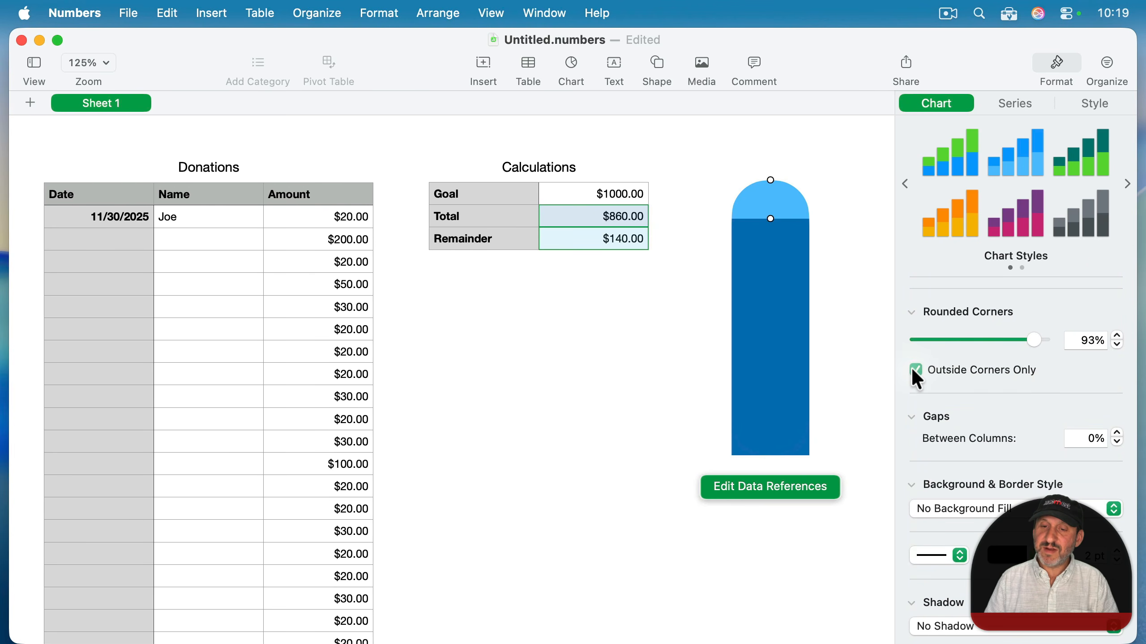
click(829, 346)
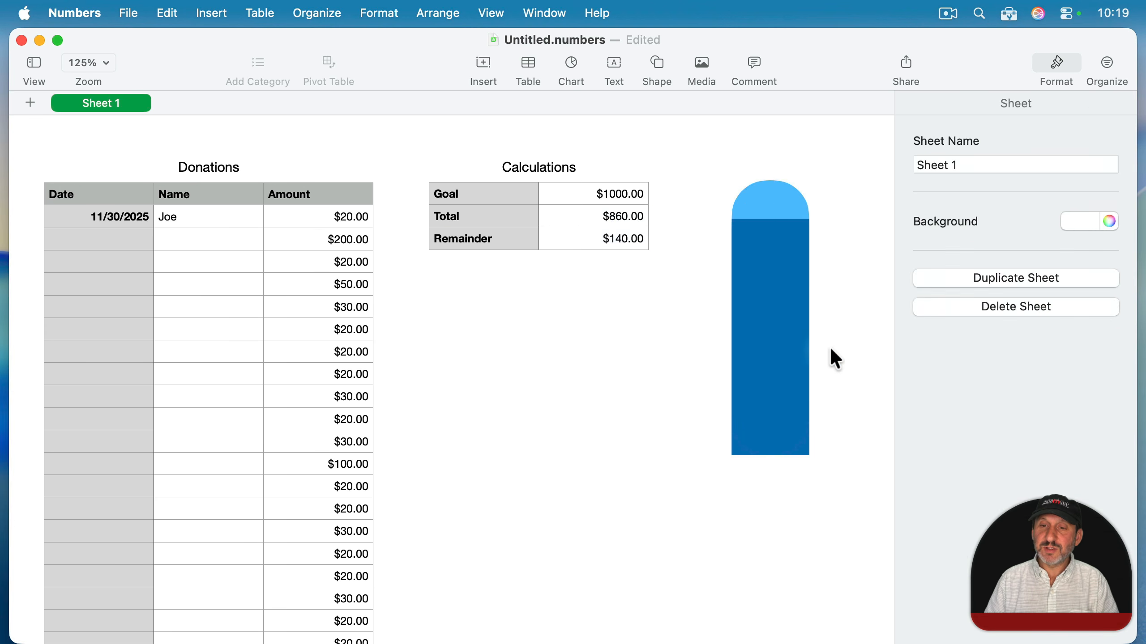
Narrow the stacked column chart into a thinner bar and convert it to a 3D Stacked Column chart
click(781, 326)
drag(806, 320, 764, 320)
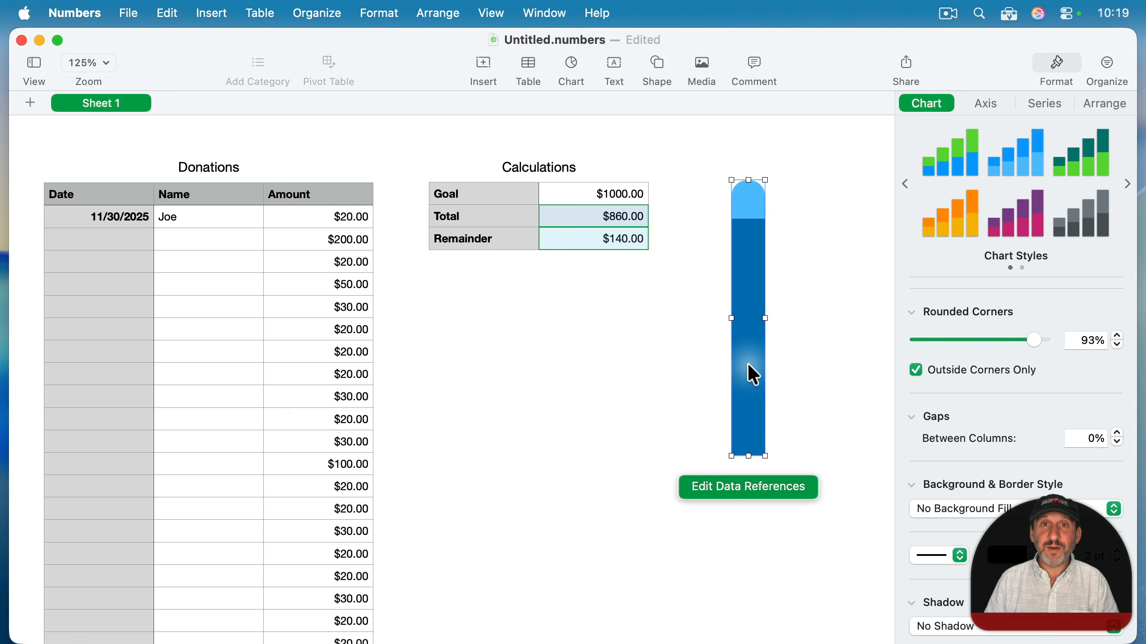
scroll(954, 587, down, 3)
click(954, 616)
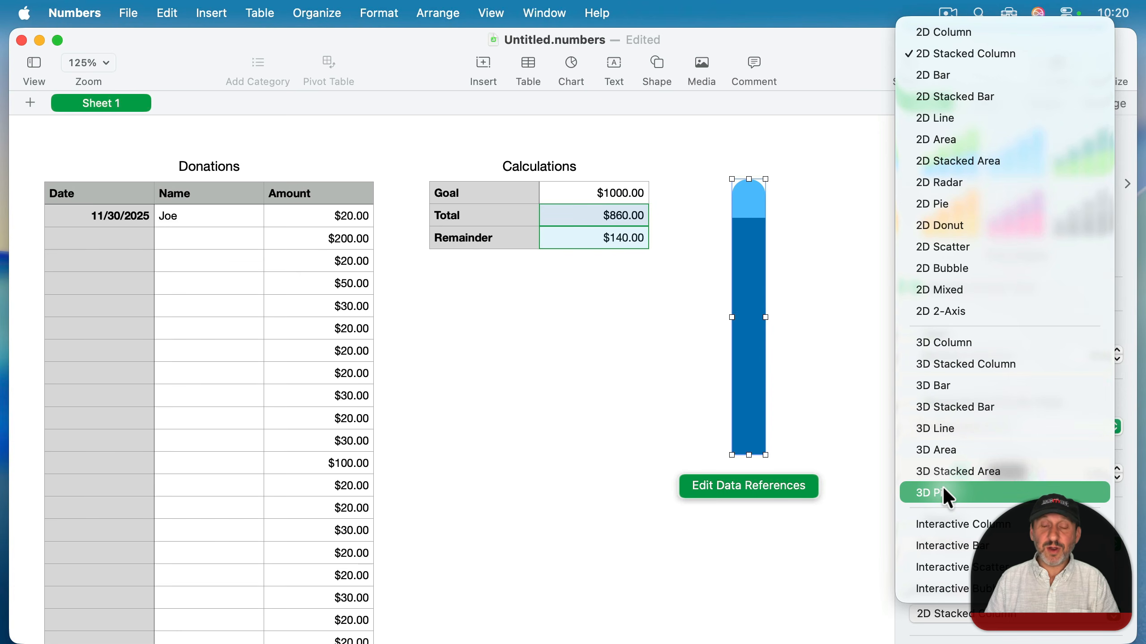
click(944, 365)
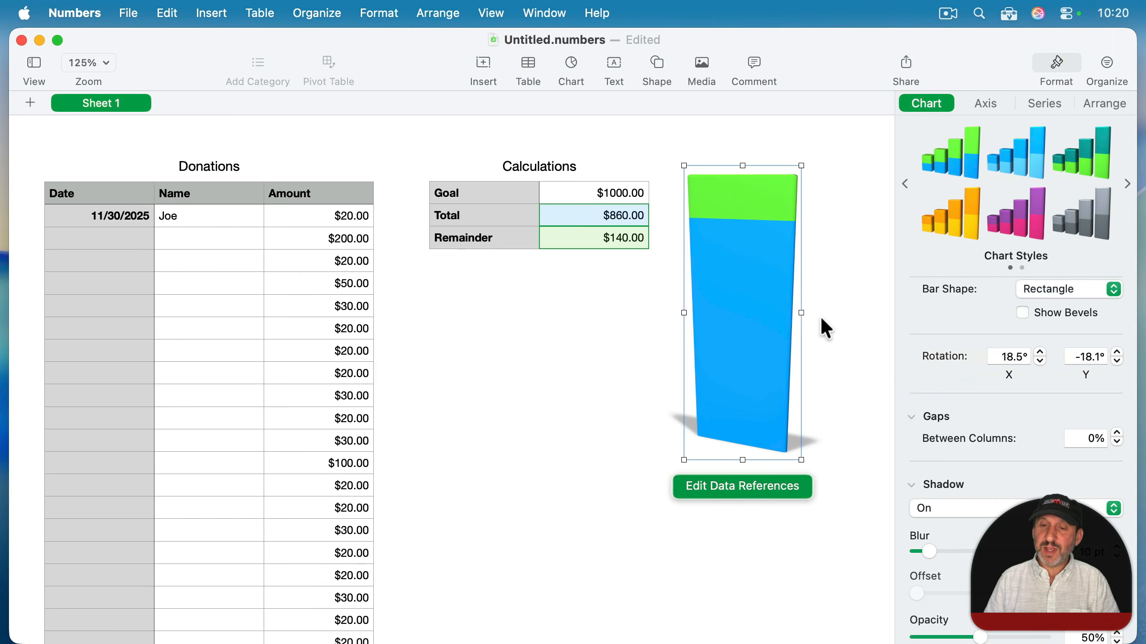
Fill the 3D column's Remainder series with light blue and its Total series with a darker blue
drag(798, 311, 760, 300)
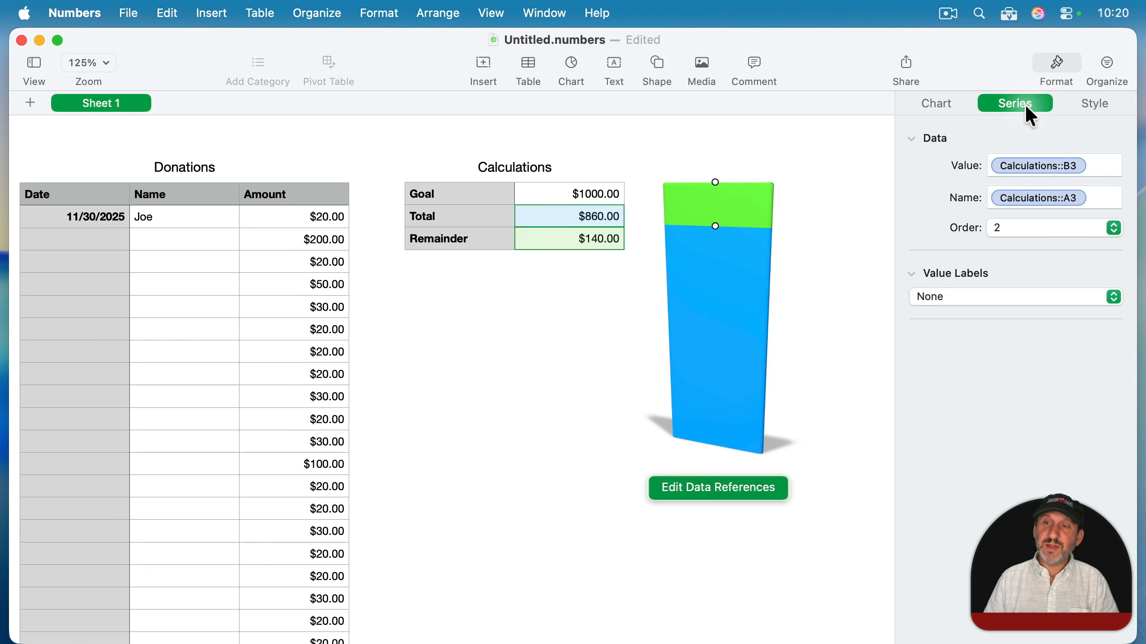
click(1100, 103)
click(930, 198)
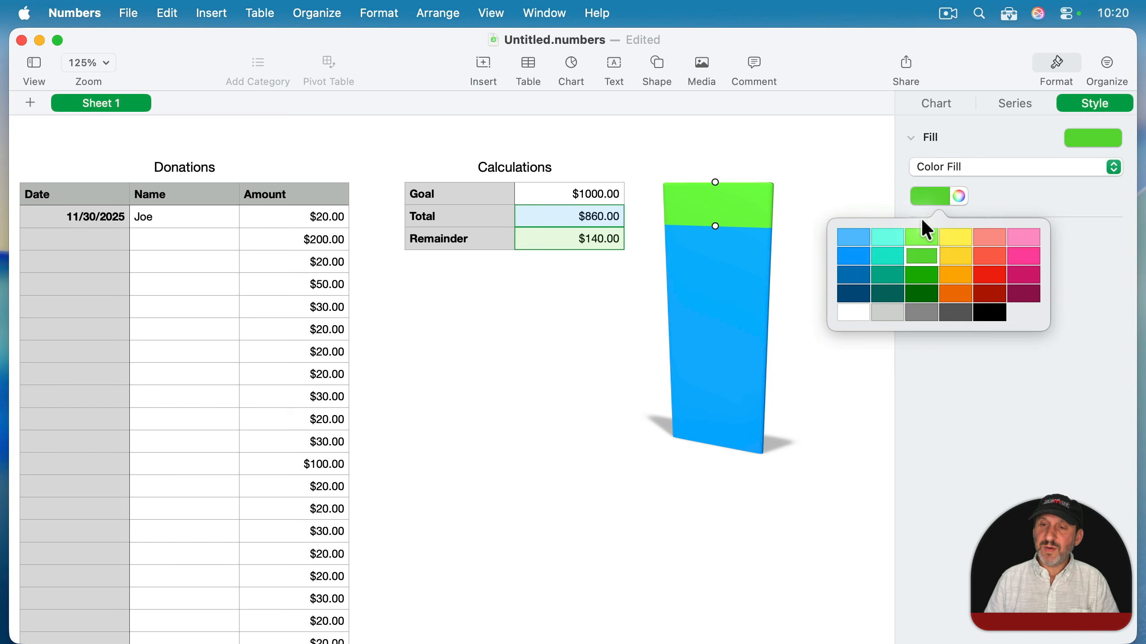
click(848, 237)
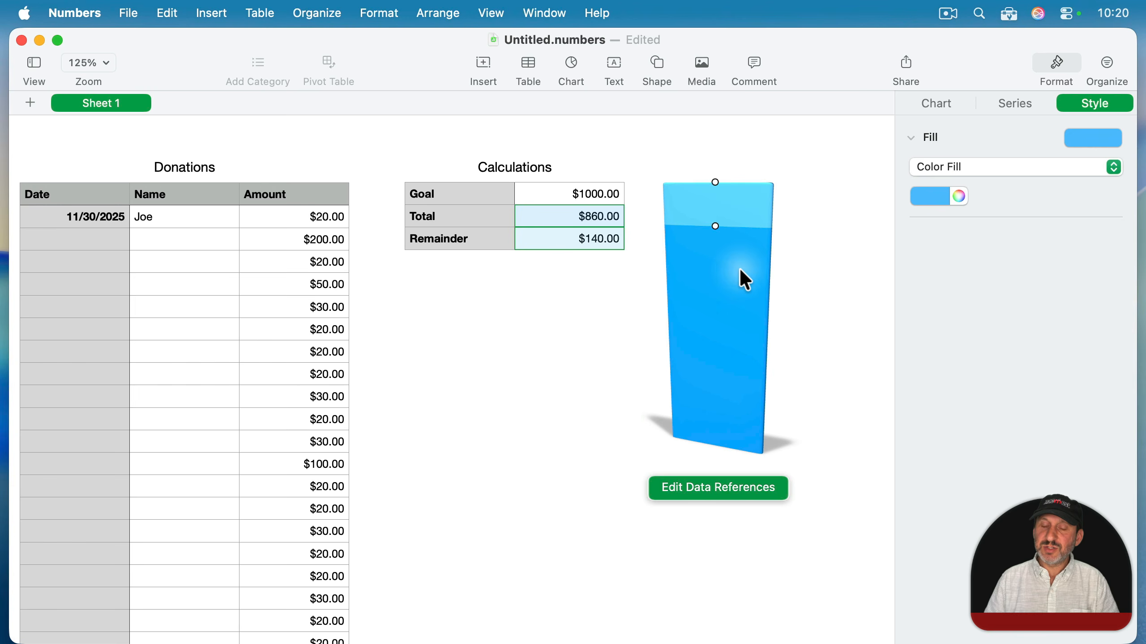
click(934, 196)
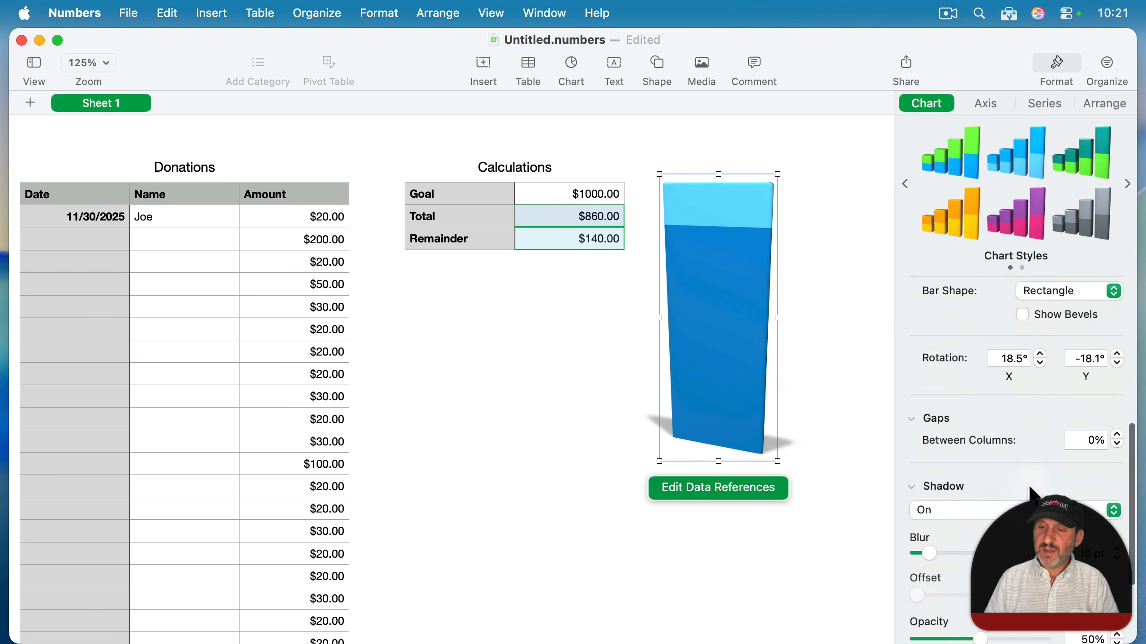
Increase the 3D column chart's depth to about the middle of its range
scroll(942, 370, up, 5)
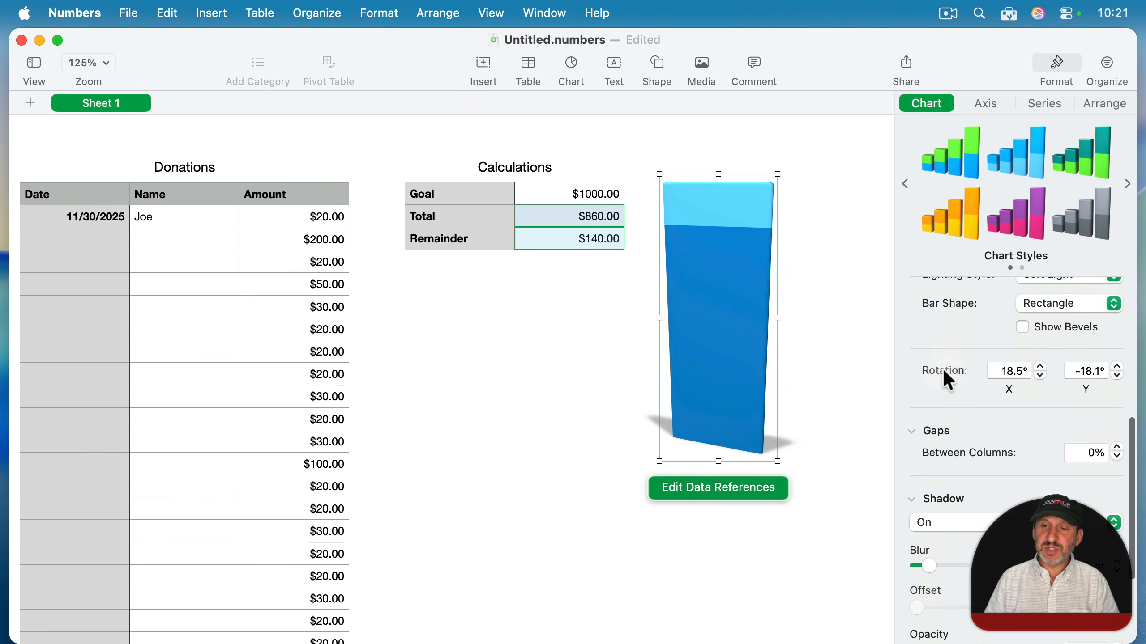
drag(1032, 377, 1068, 377)
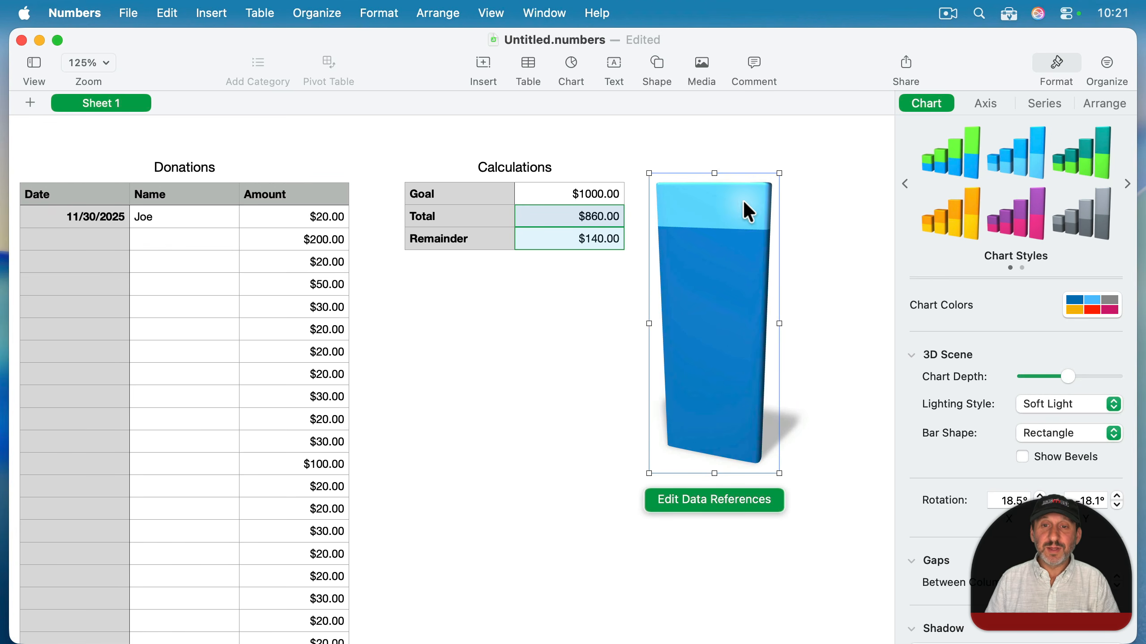
Set the 3D column's bar shape to Cylinder and rotate the chart in 3D to adjust its viewing angle
click(1051, 433)
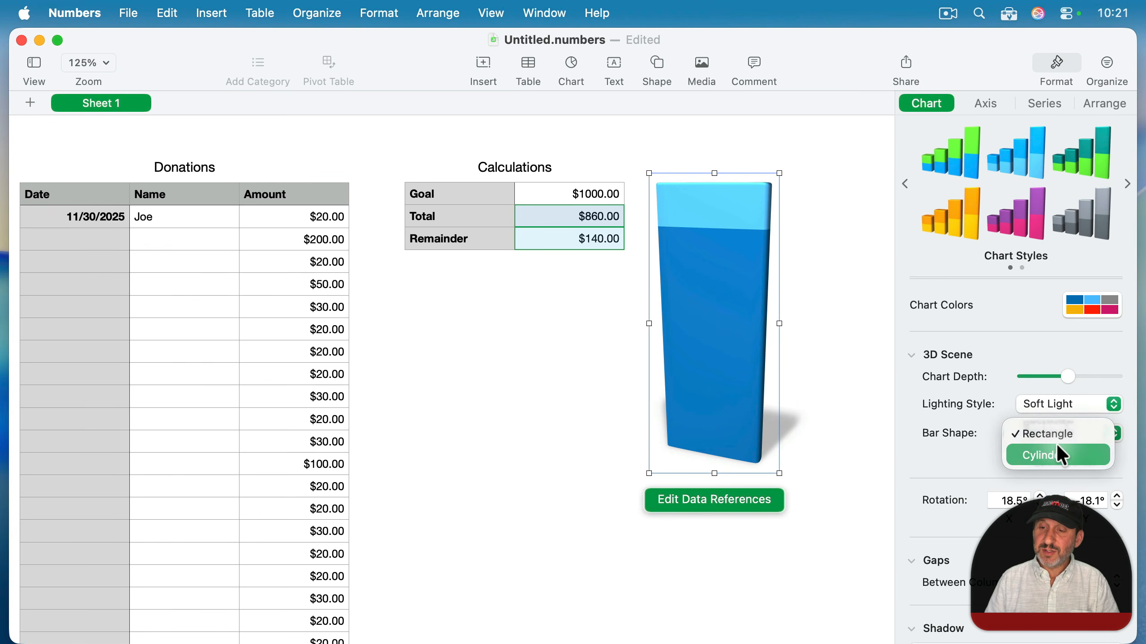
click(1059, 455)
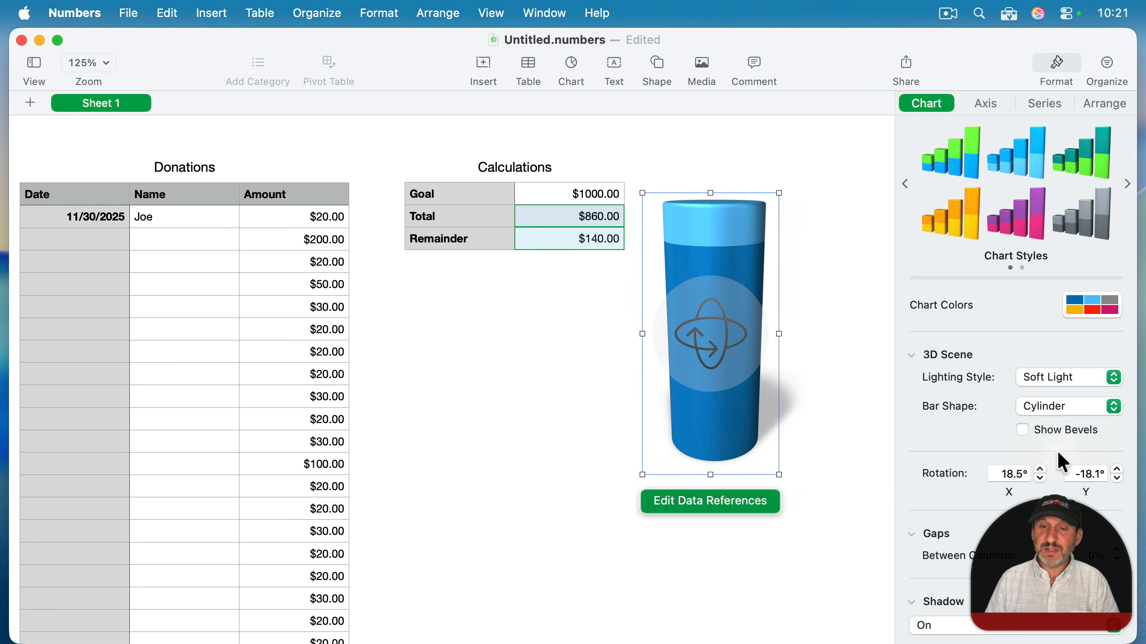
drag(709, 342, 753, 281)
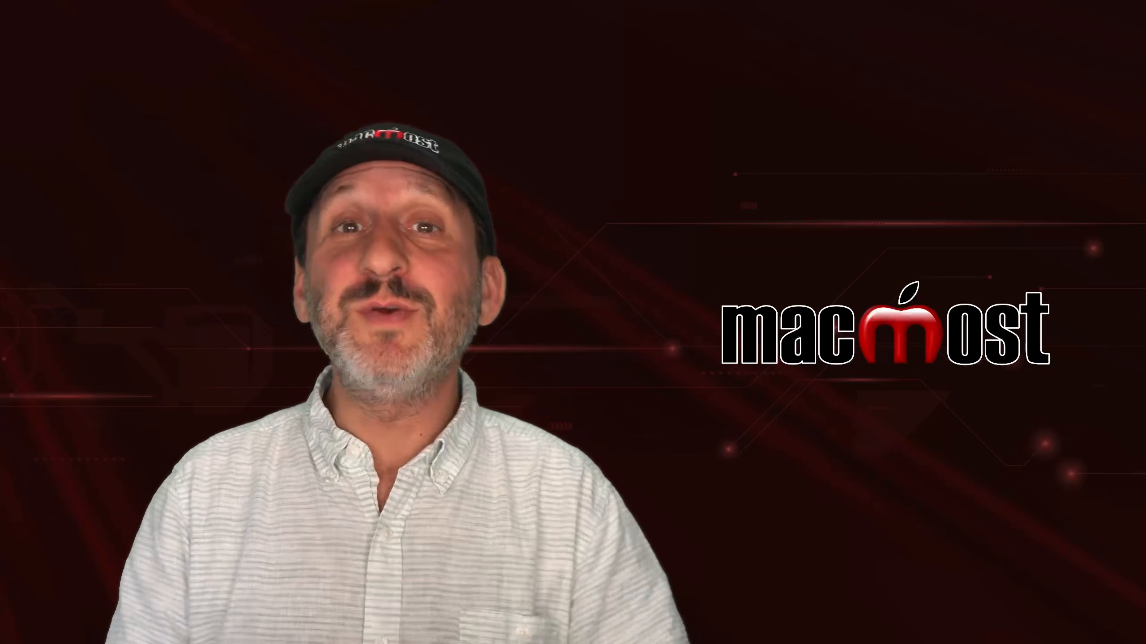